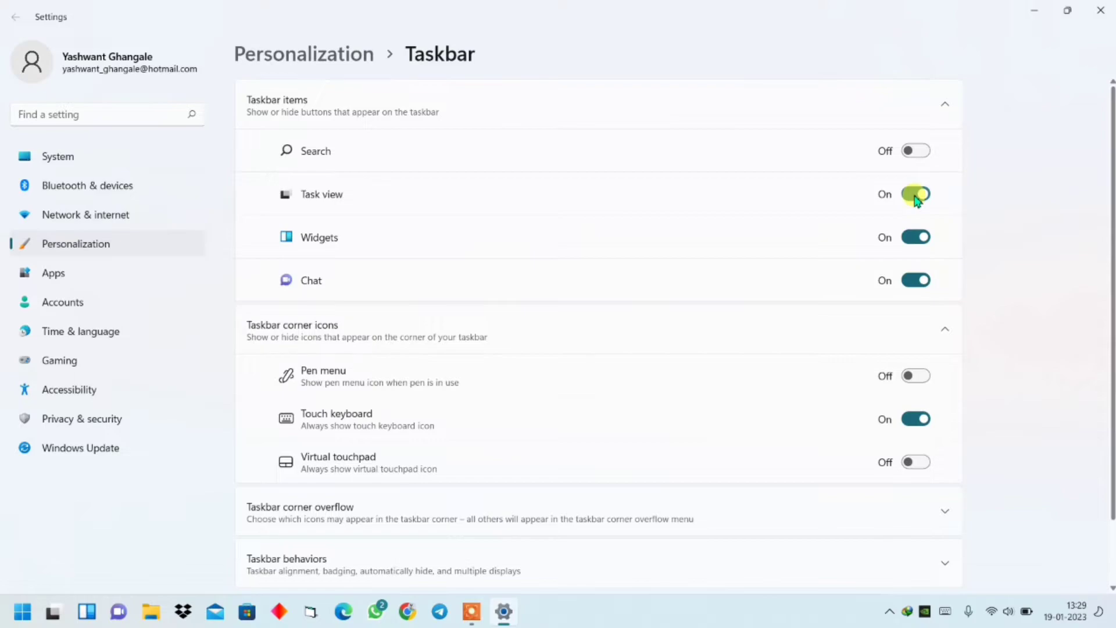
- Turn off the Task view, Widgets, Chat and Touch keyboard icons for the taskbar
click(917, 195)
click(916, 239)
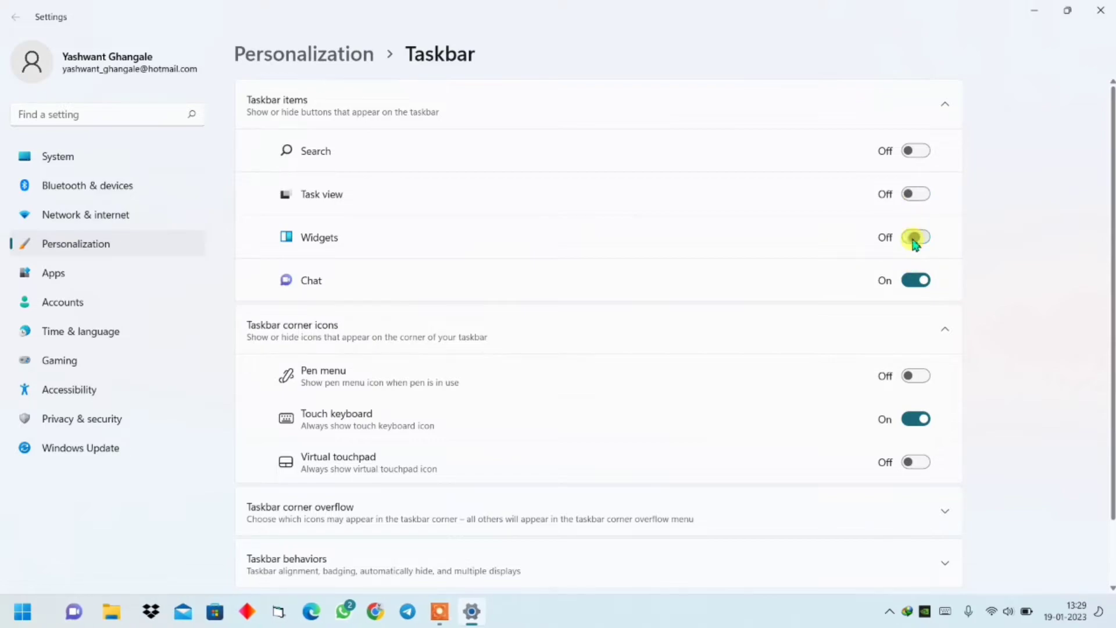
click(907, 282)
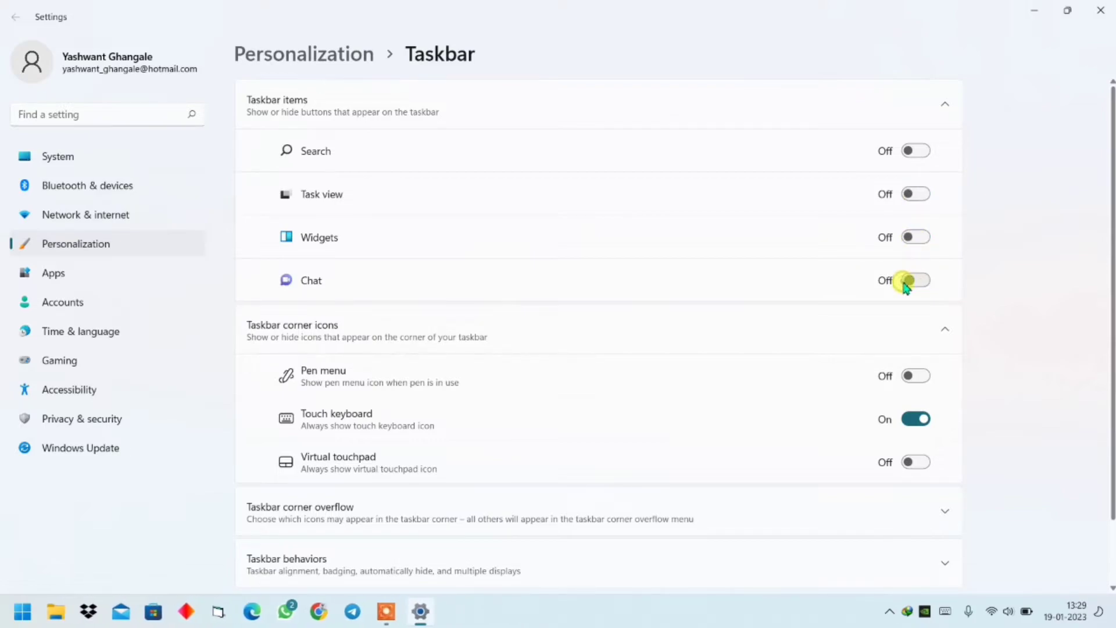
click(911, 421)
- Turn off every enabled icon in Taskbar corner overflow, including NVIDIA Container, cFosSpeed, Windows Explorer and Award VPN, and expand Taskbar behaviors
scroll(650, 361, down, 2)
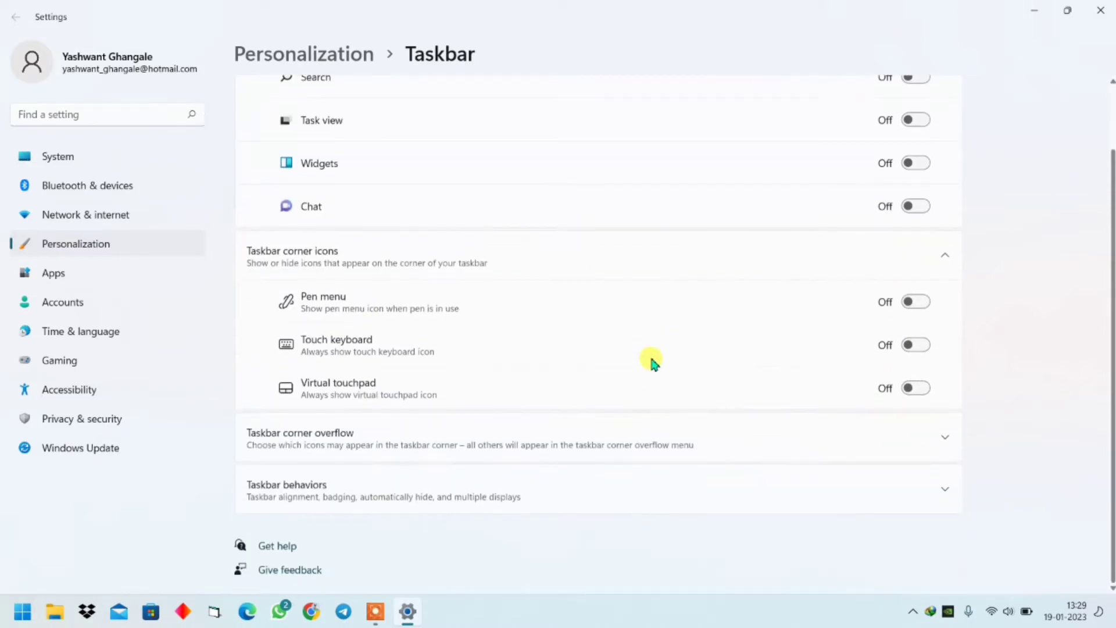
click(513, 429)
scroll(553, 401, down, 10)
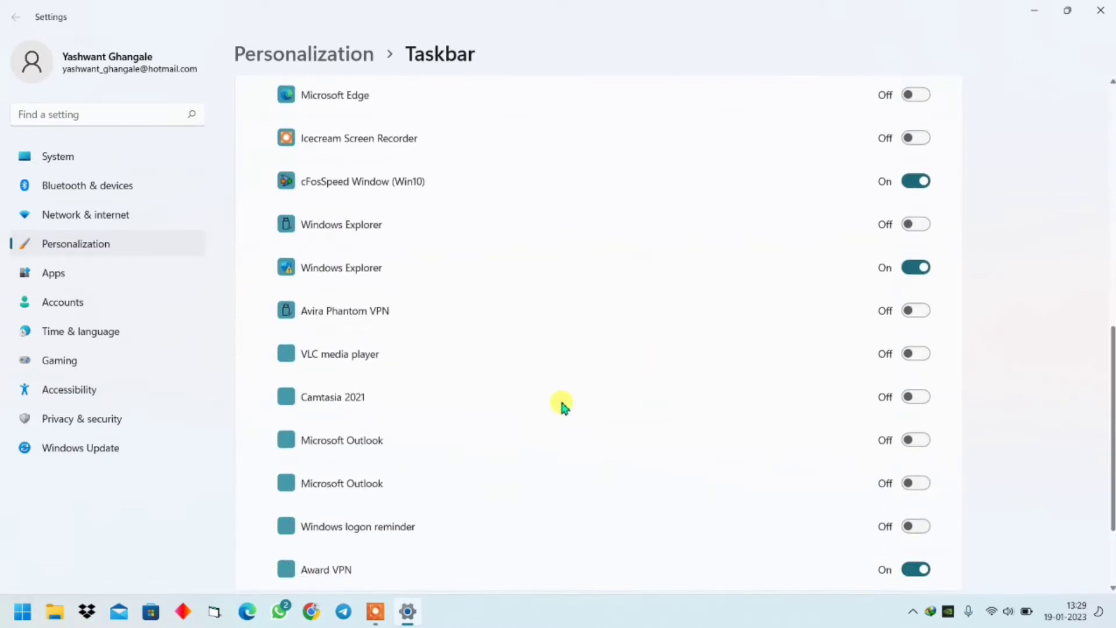
scroll(579, 391, up, 5)
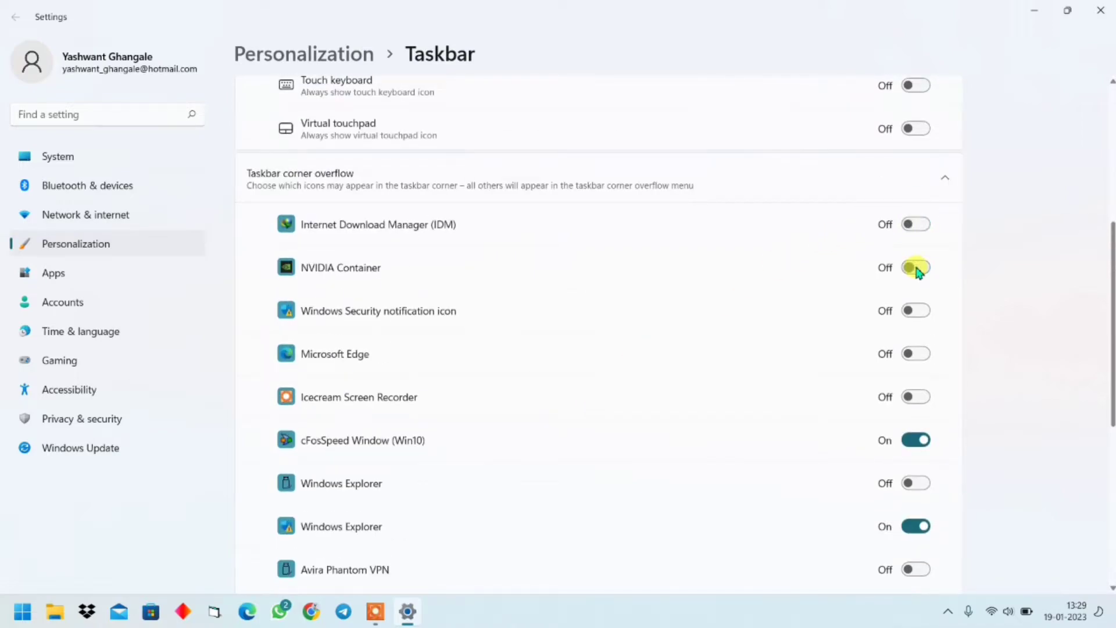
click(910, 443)
scroll(805, 397, down, 6)
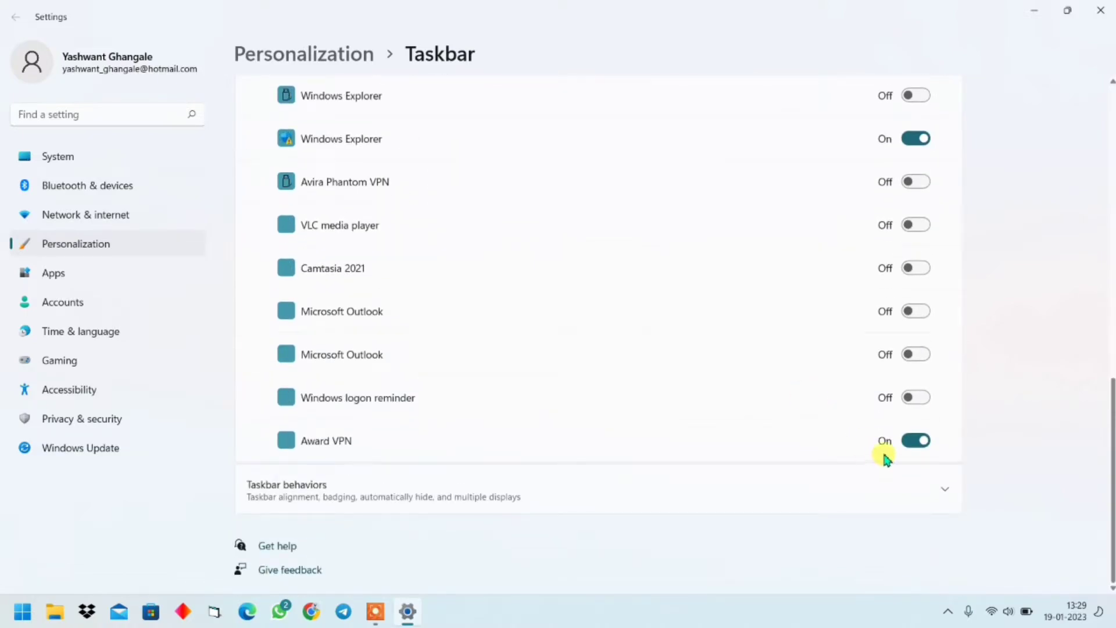
click(916, 440)
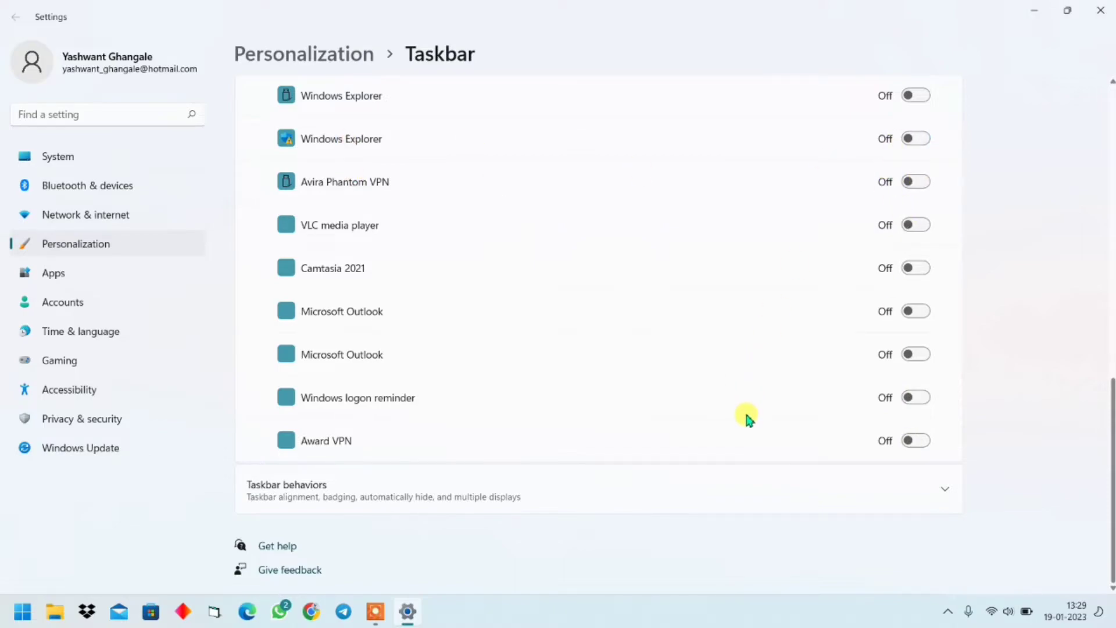
click(748, 478)
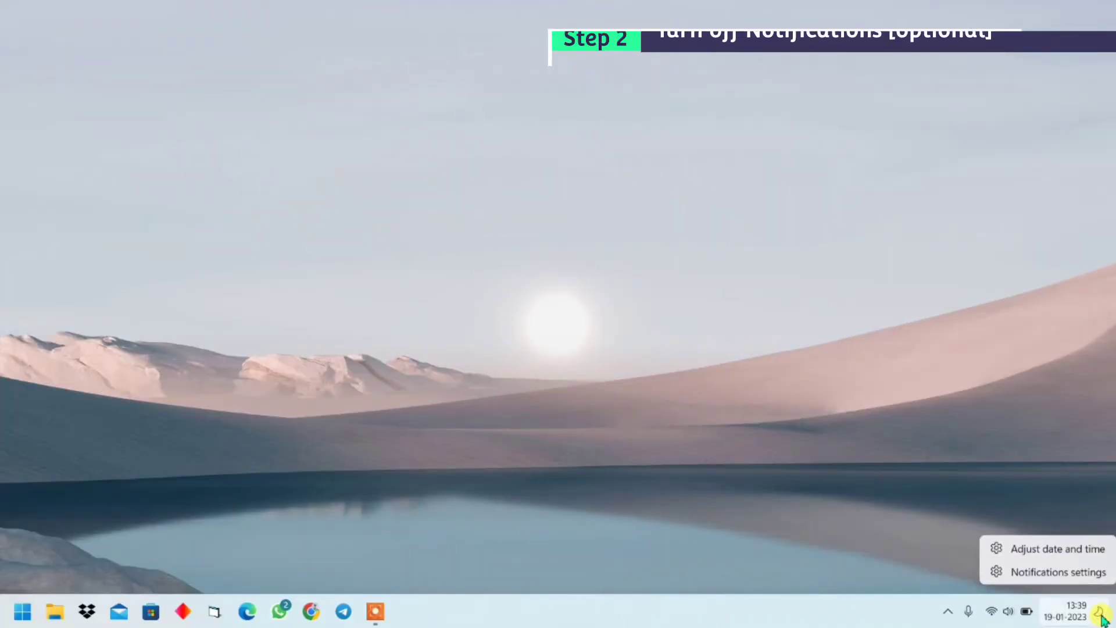
- Check in the system notification settings that notifications are turned off, and close Settings
click(1077, 572)
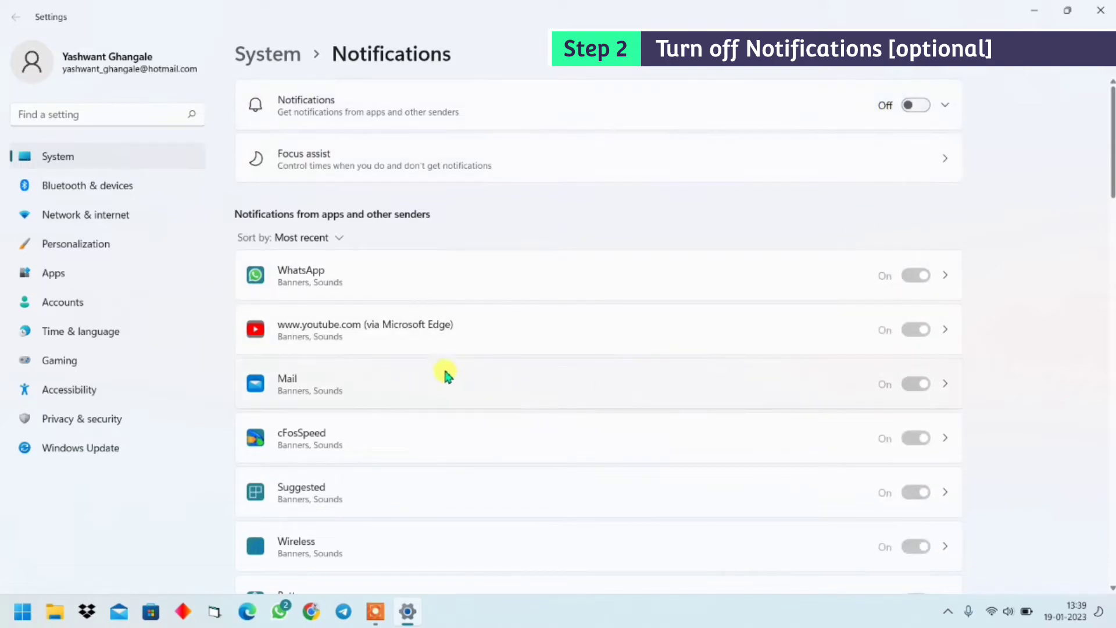
scroll(447, 413, down, 10)
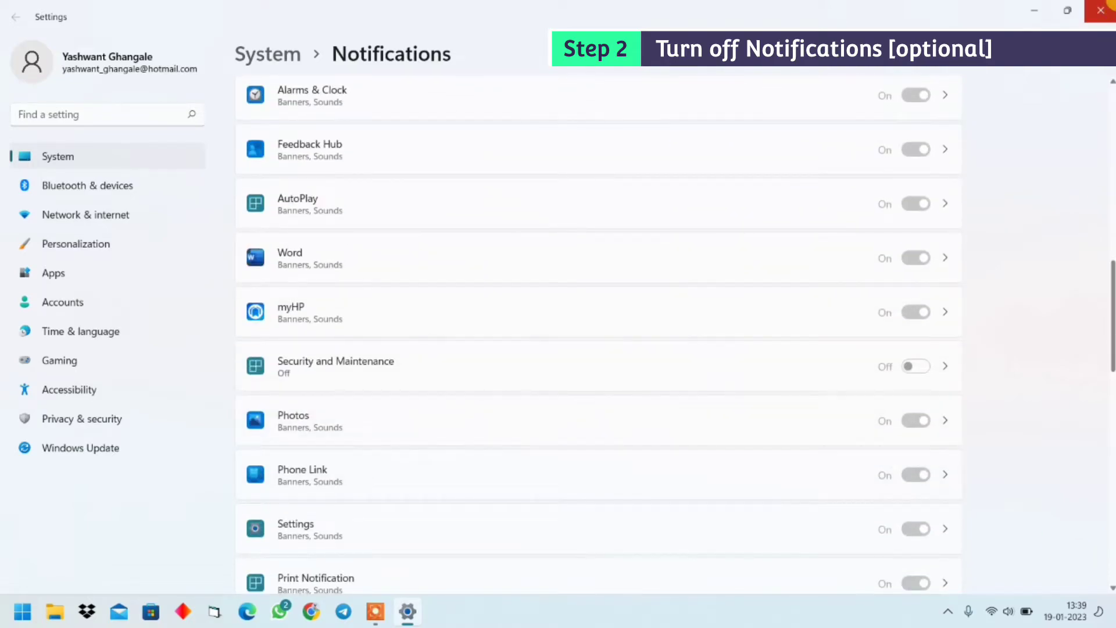
click(1101, 11)
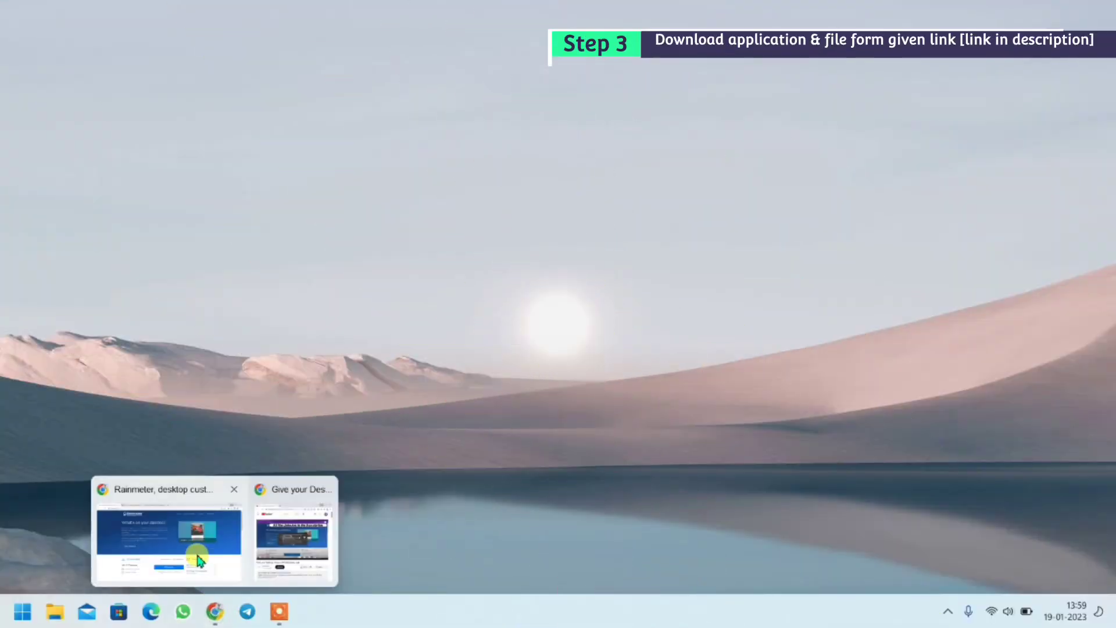
- Switch to Chrome and download the Rainmeter 4.5.17 installer from rainmeter.net
click(197, 554)
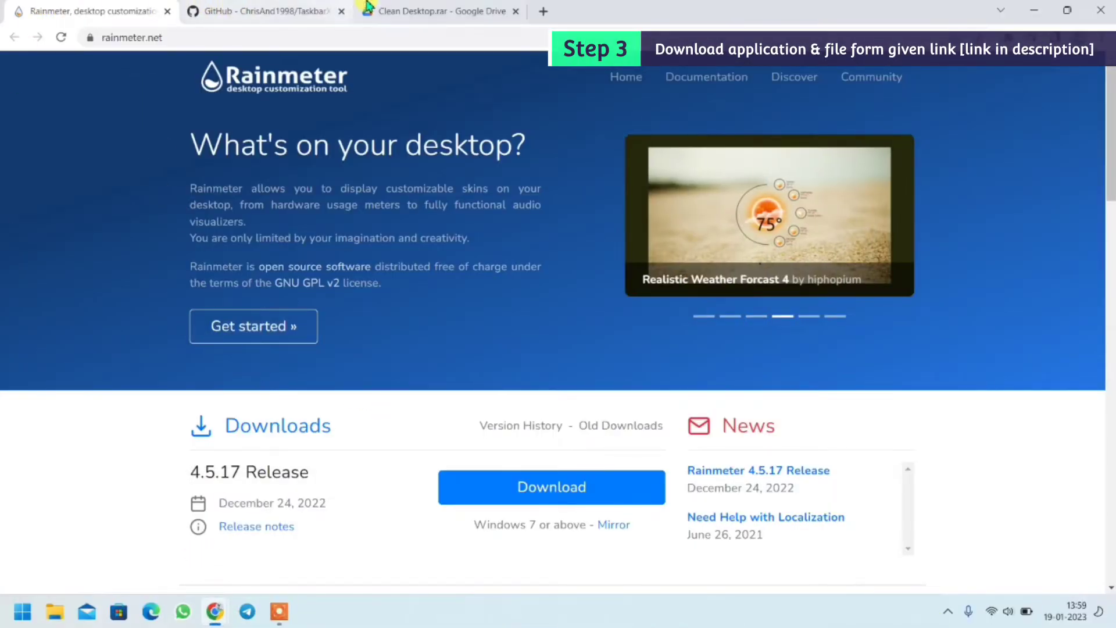
click(510, 490)
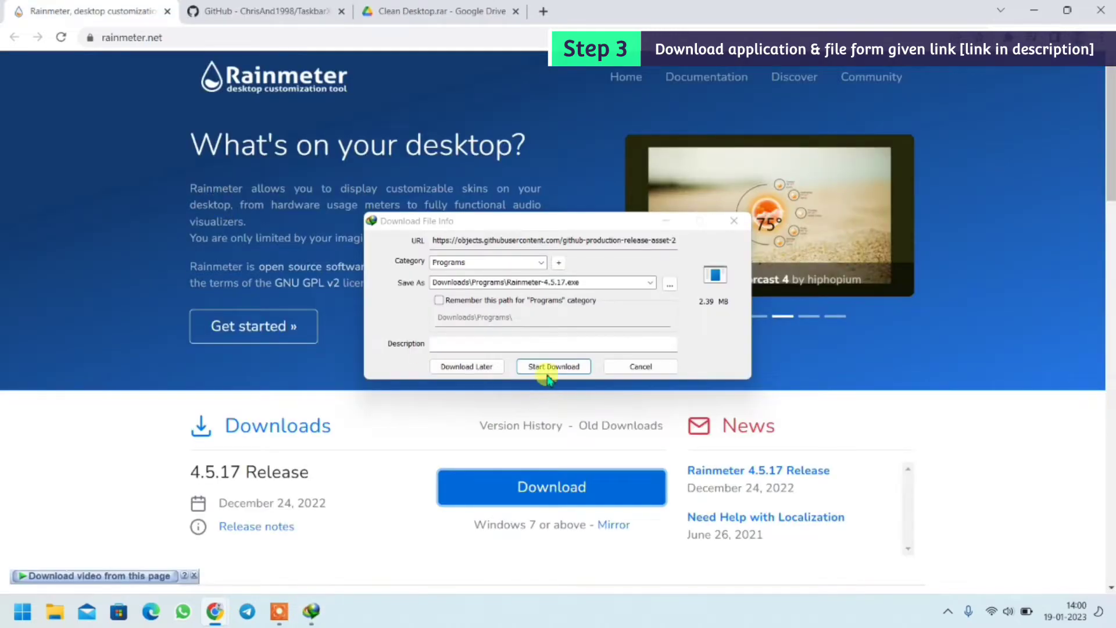
click(547, 376)
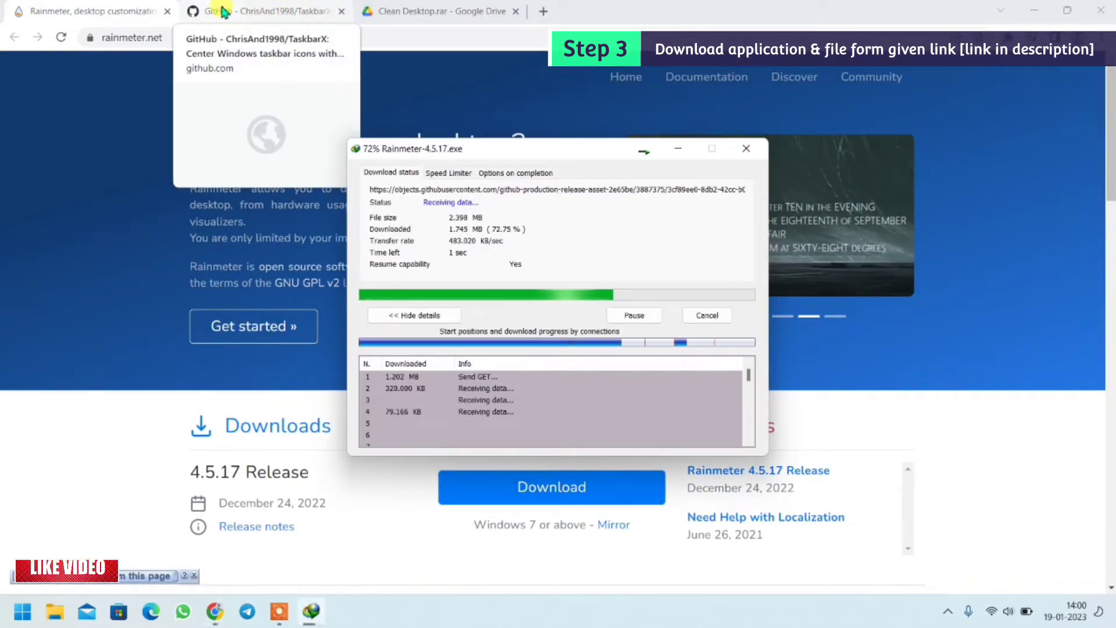
- Download TaskbarX_1.7.8.0_x64.zip from the latest TaskbarX release on GitHub
click(274, 11)
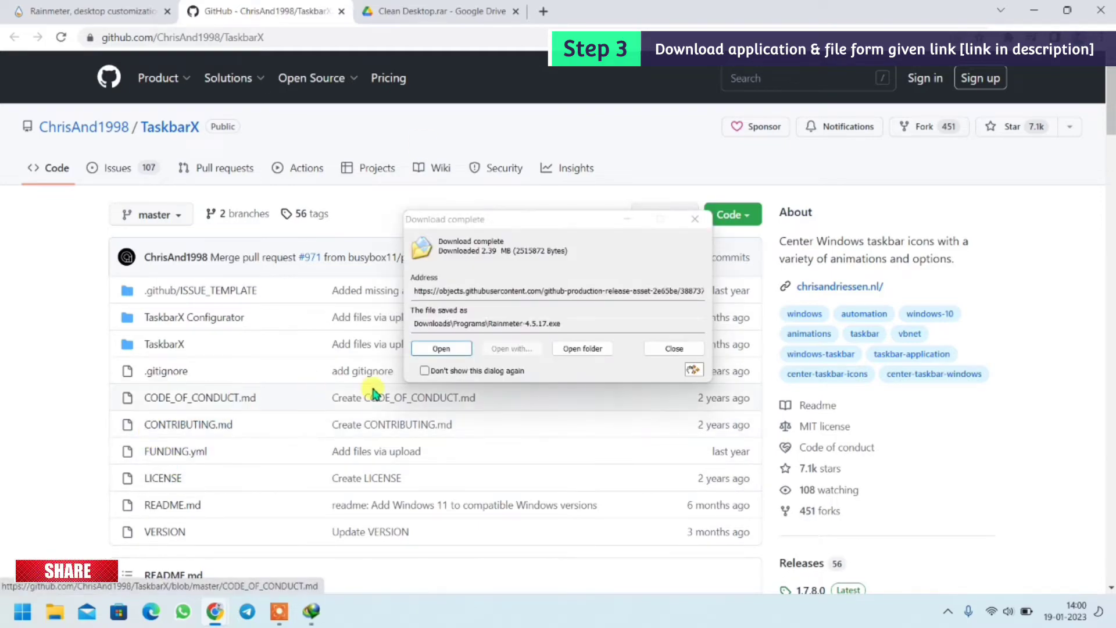
click(617, 221)
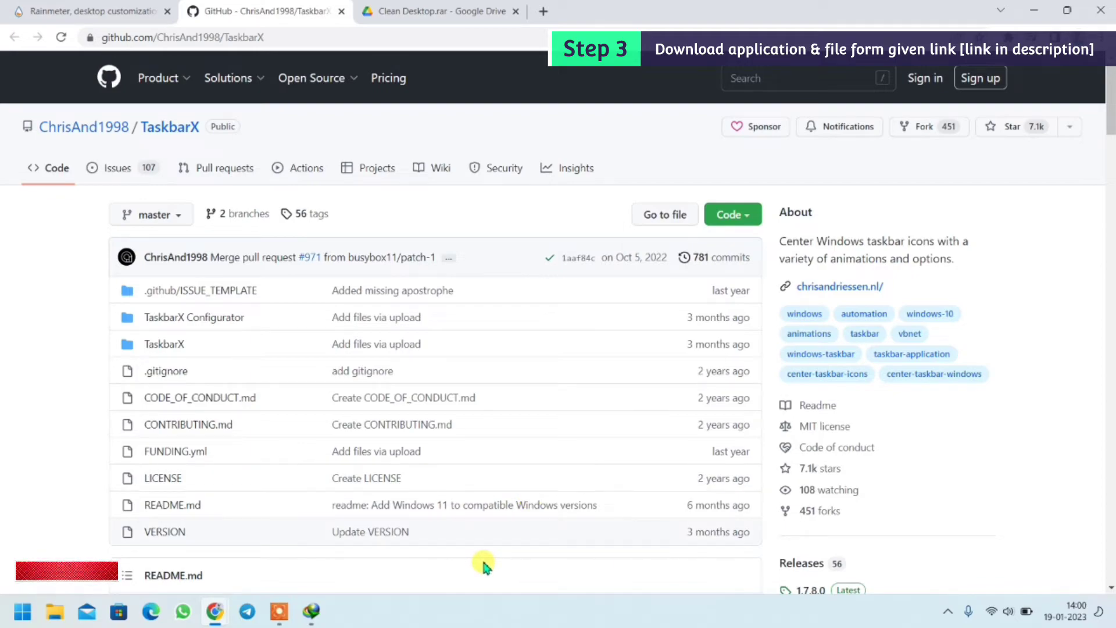
scroll(637, 436, down, 4)
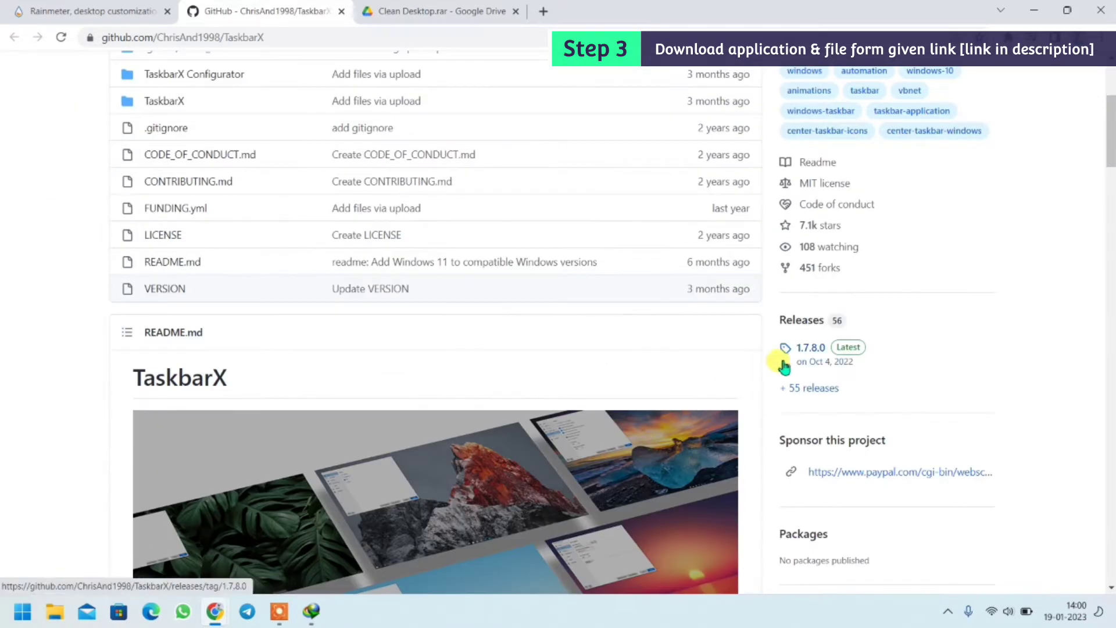
click(813, 348)
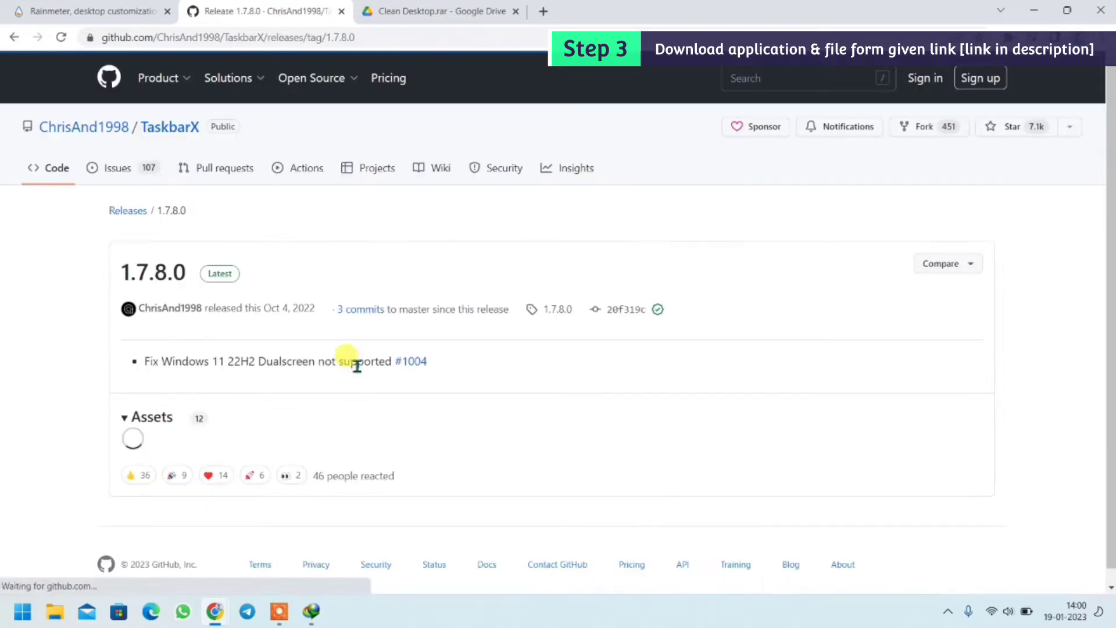
scroll(363, 366, down, 4)
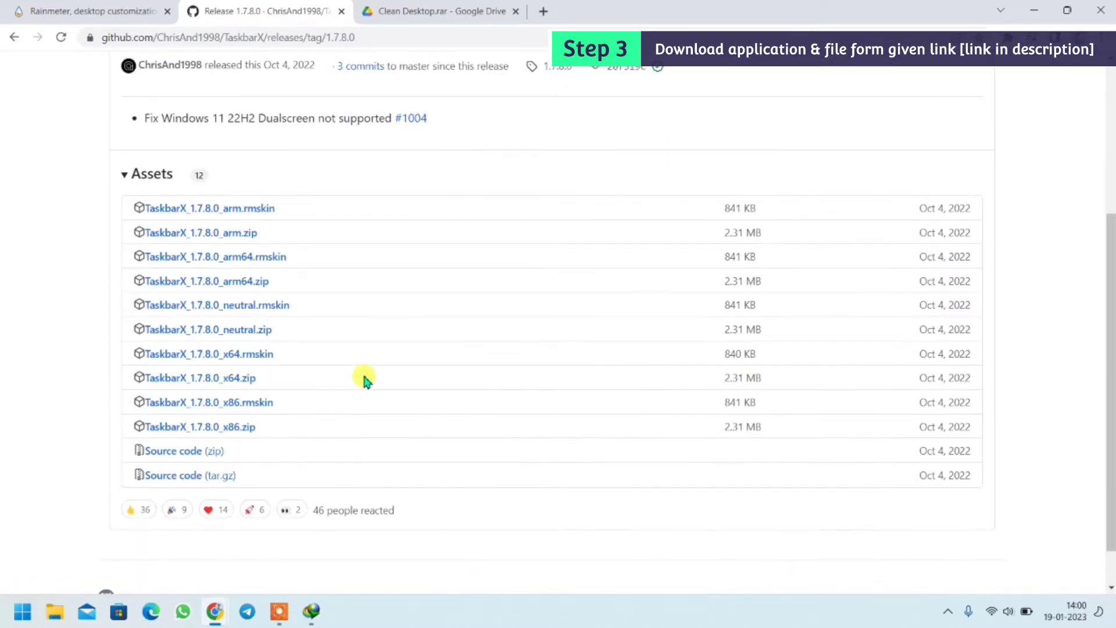
click(214, 388)
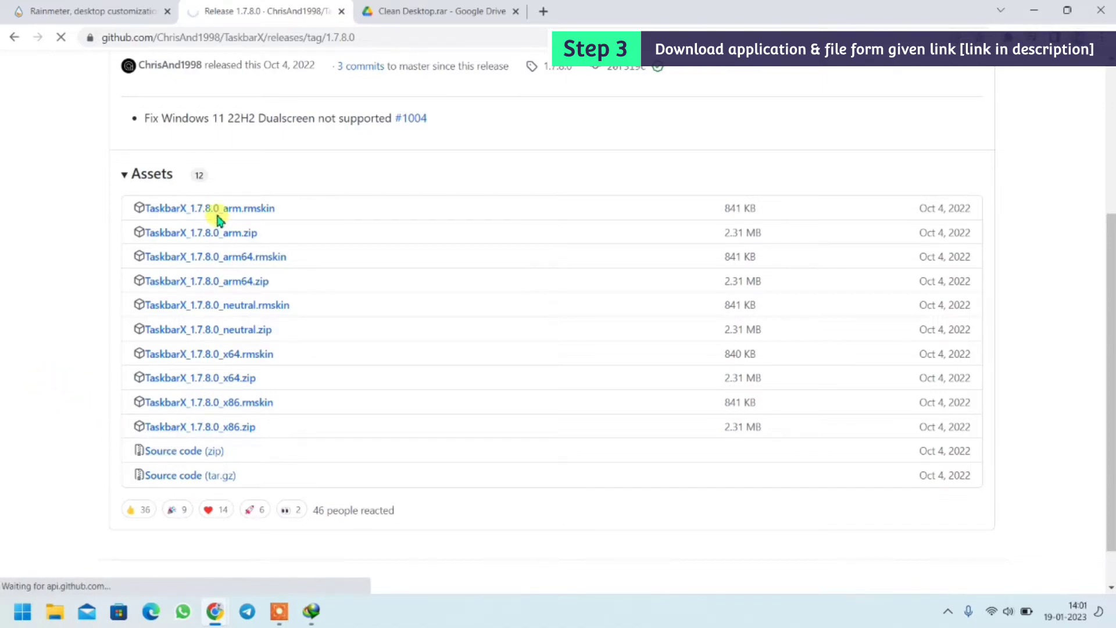
click(543, 367)
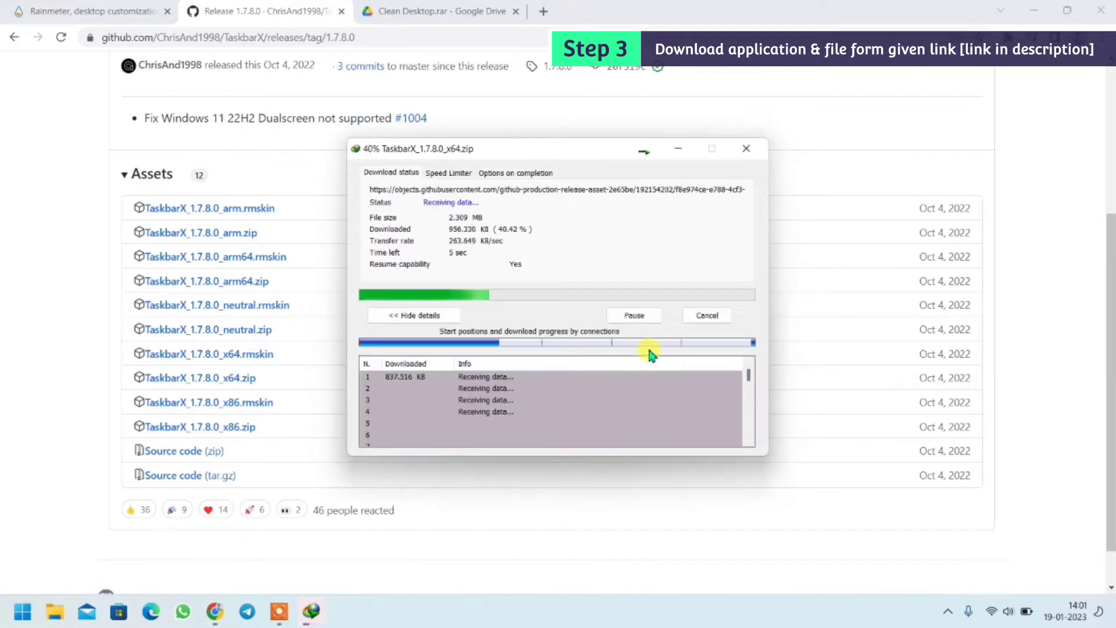
click(679, 150)
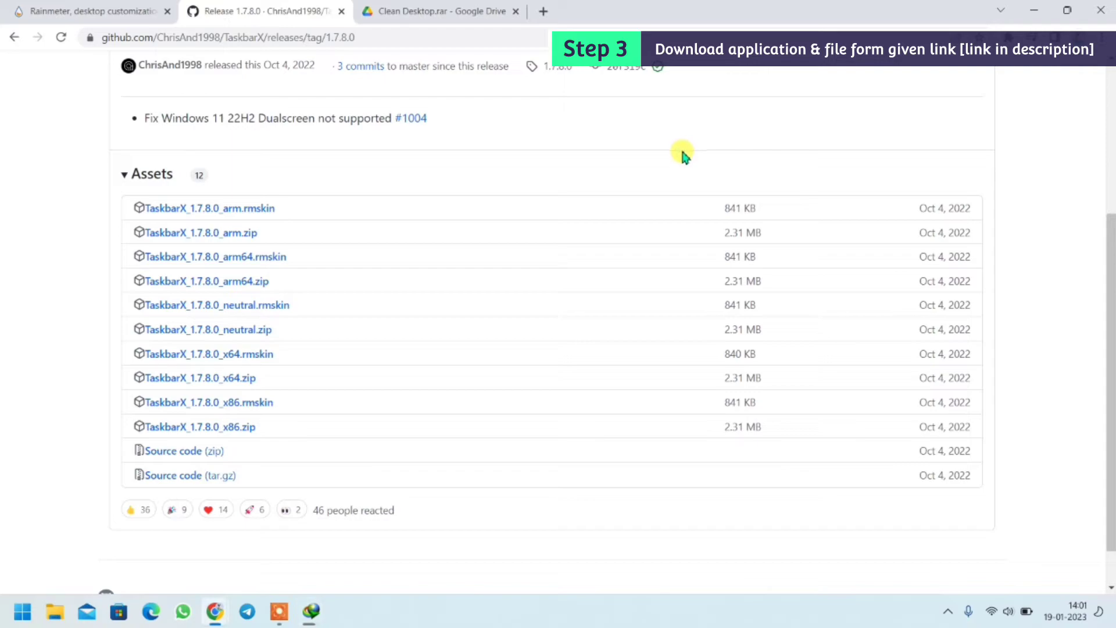
- Download the Clean Desktop.rar archive from its Google Drive page and close the browser
click(422, 11)
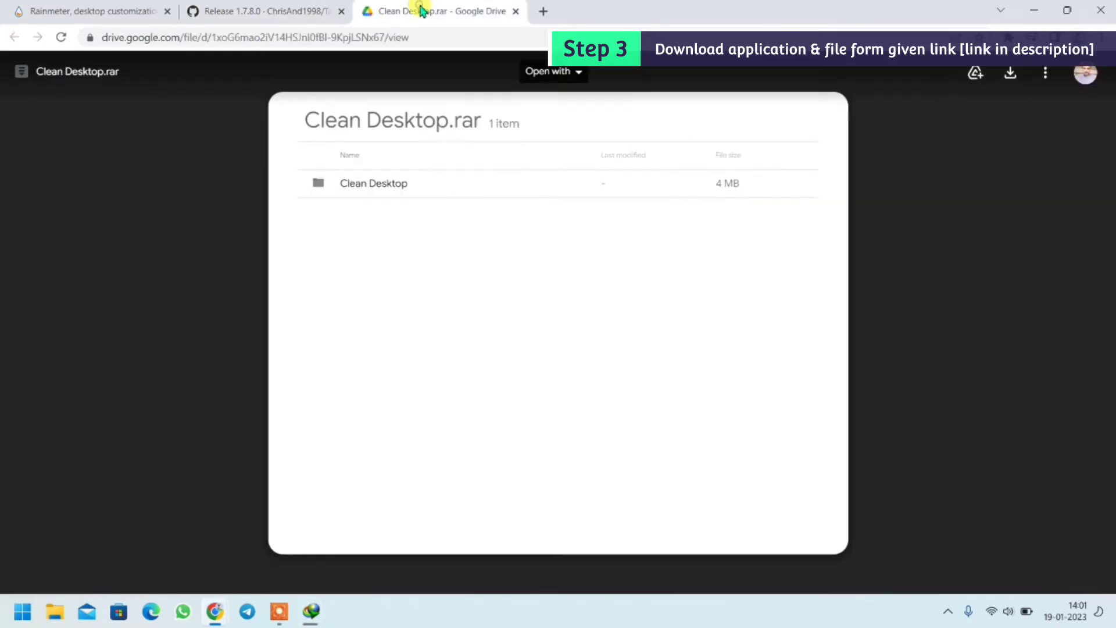
click(371, 184)
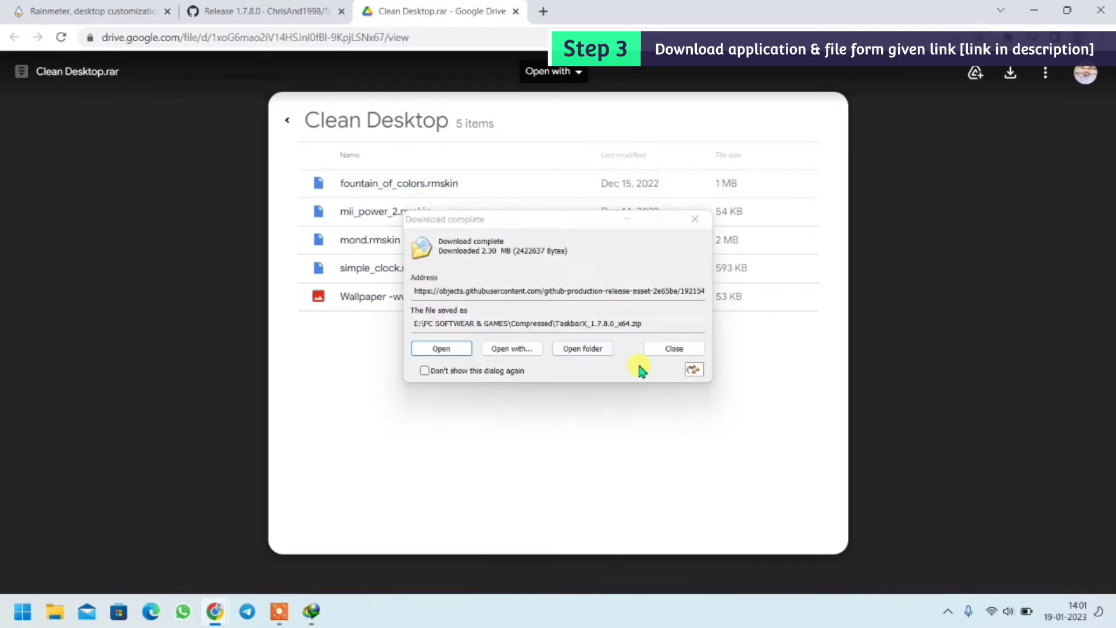
click(674, 349)
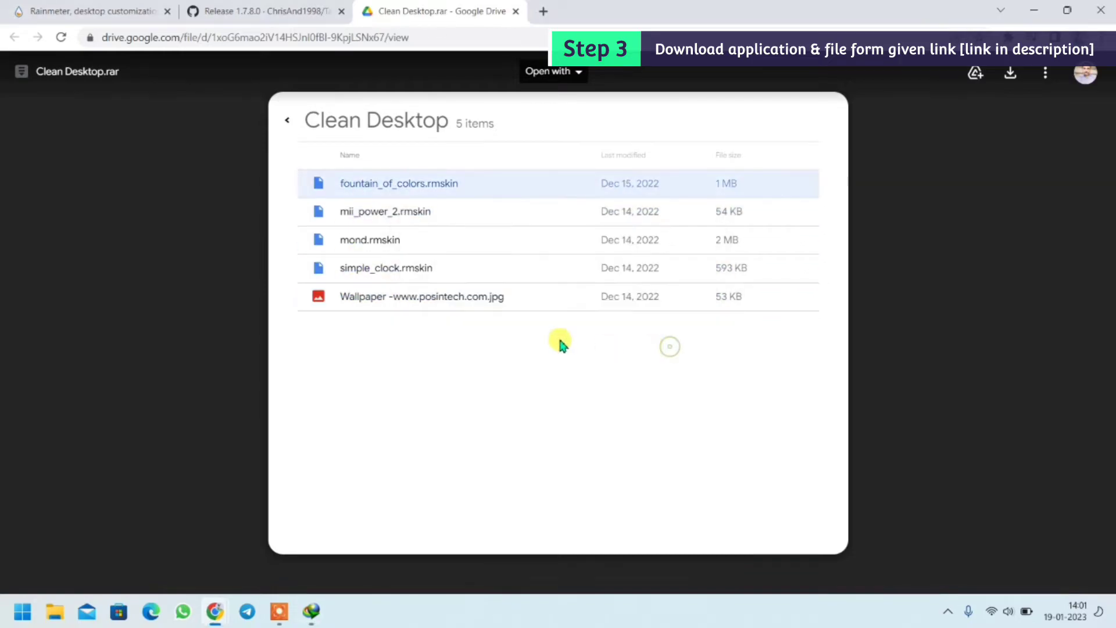
click(289, 123)
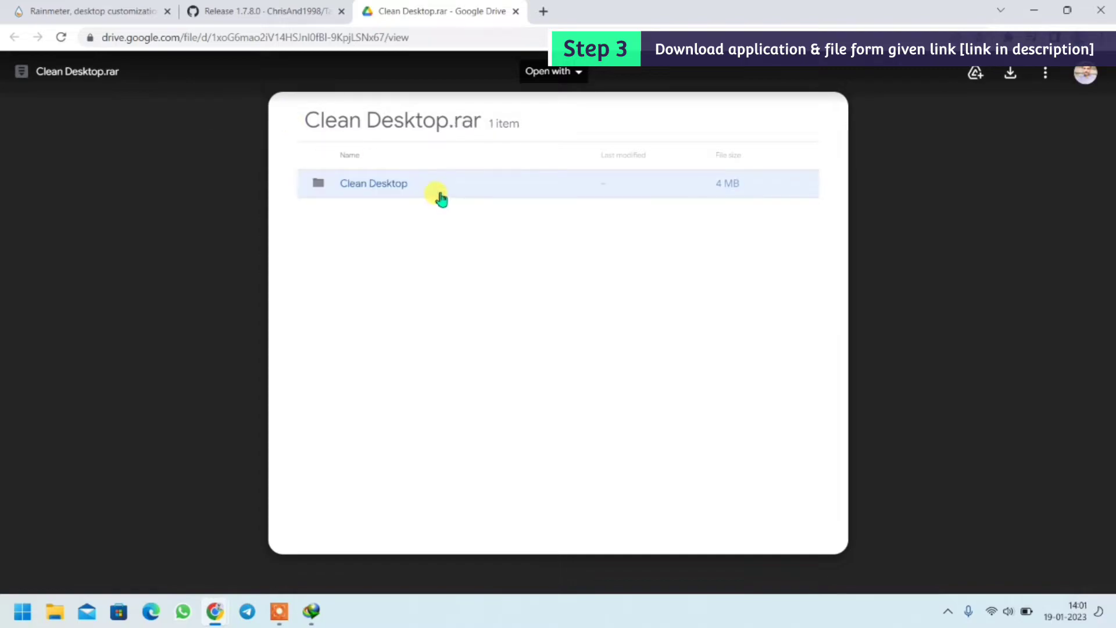
click(1010, 74)
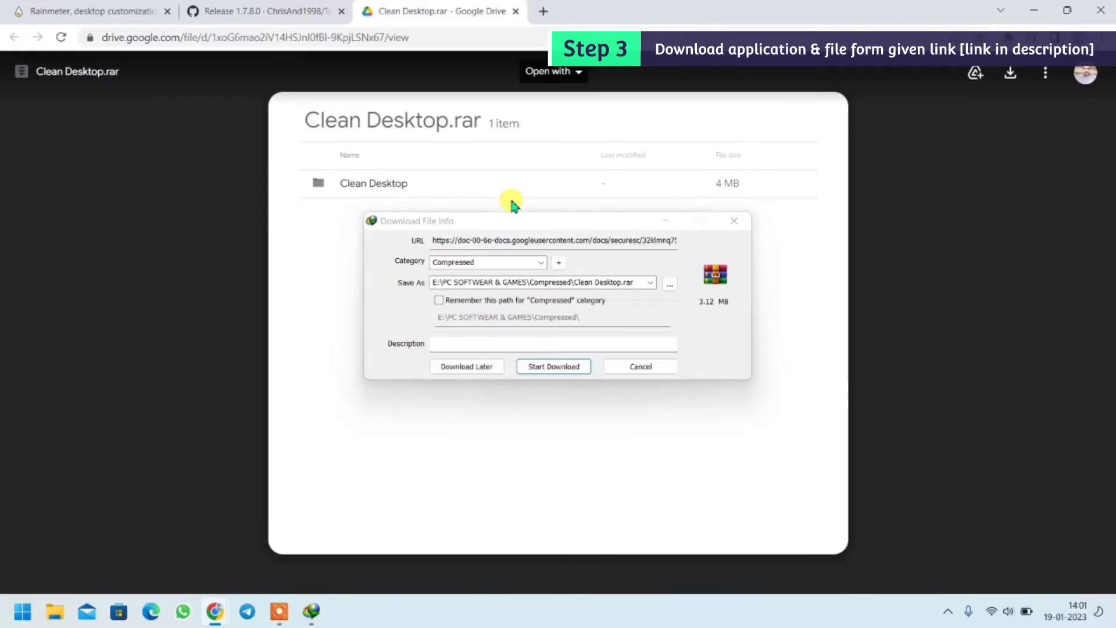
click(557, 367)
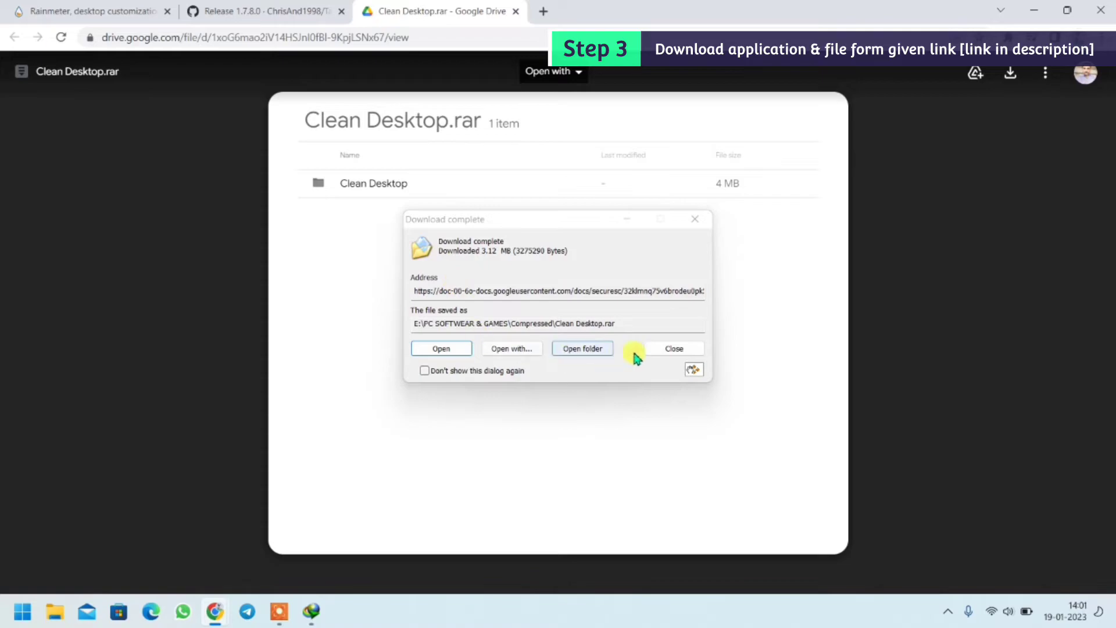
click(668, 348)
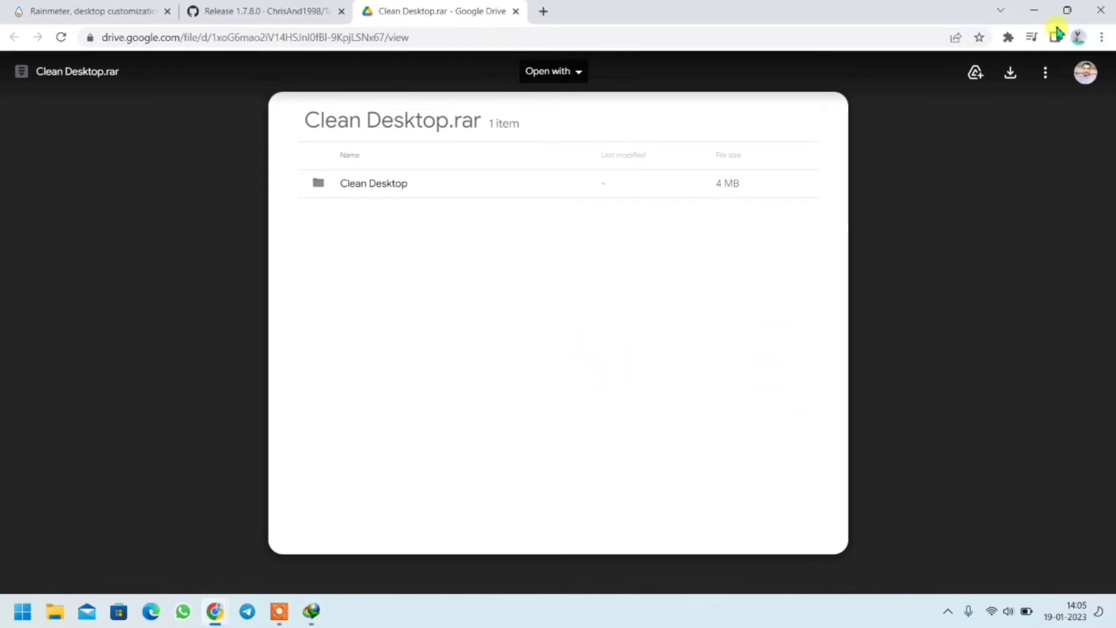
click(1098, 12)
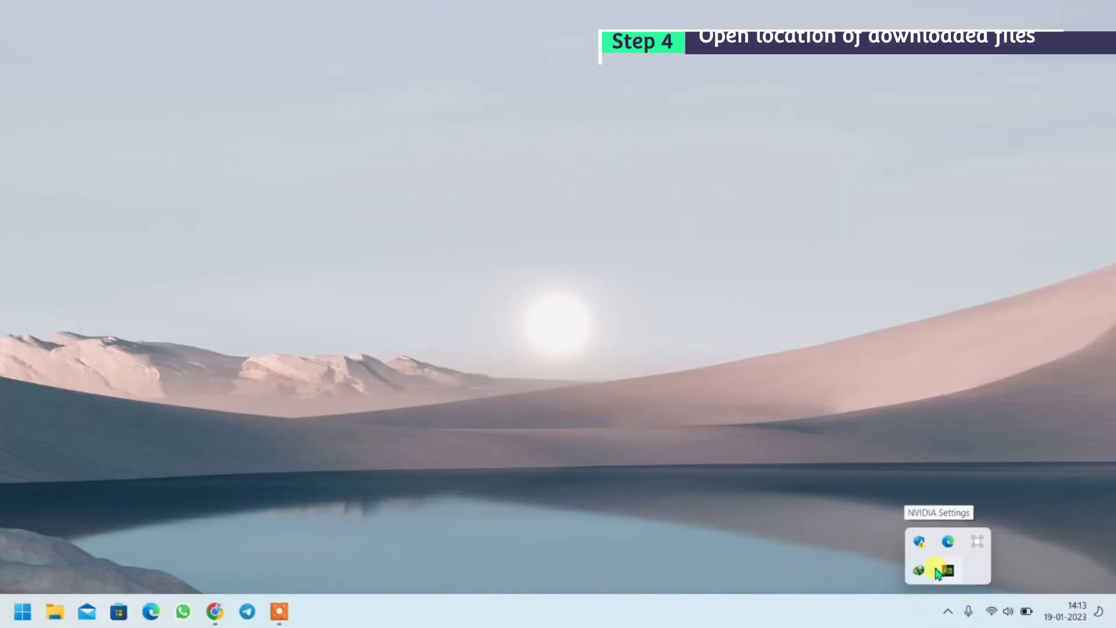
- Open the downloaded TaskbarX_1.7.8.0_x64.zip from Internet Download Manager and run TaskbarX.exe from the archive
click(919, 569)
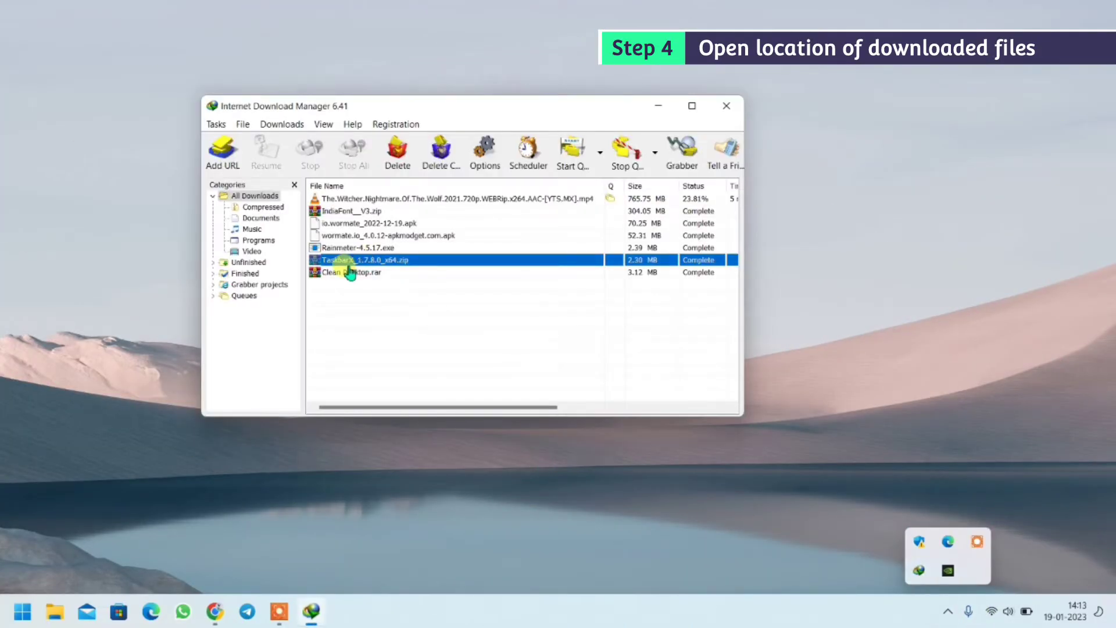
double_click(360, 261)
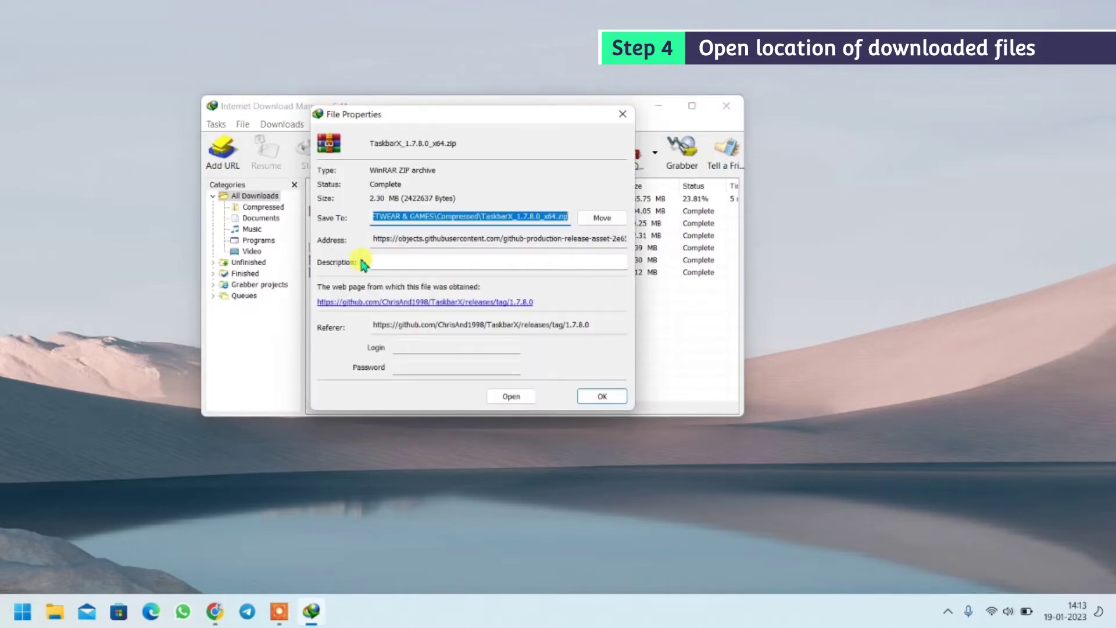
click(507, 395)
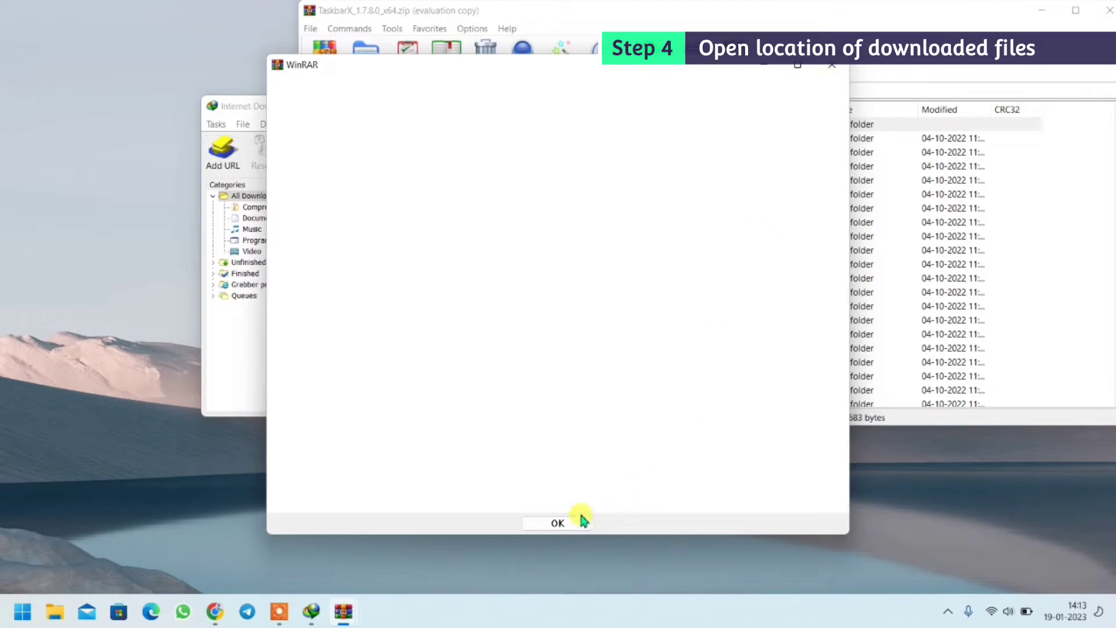
click(568, 523)
scroll(378, 331, down, 20)
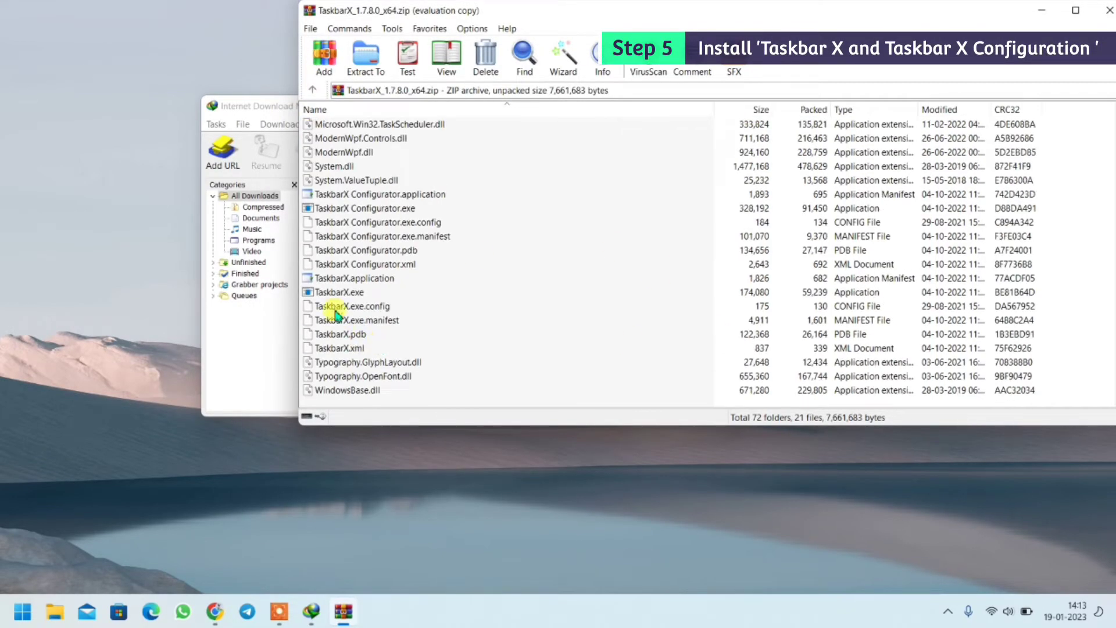
double_click(338, 291)
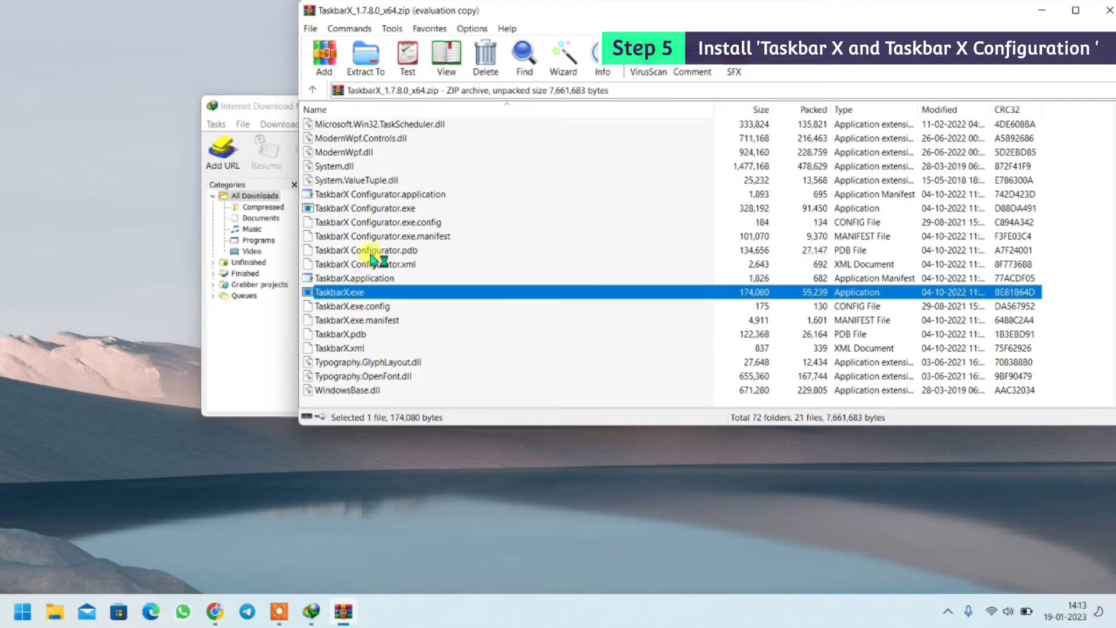
- Run TaskbarX Configurator.exe from the archive, apply the Blur taskbar style with Taskbar Segments enabled, and close the configurator
double_click(372, 210)
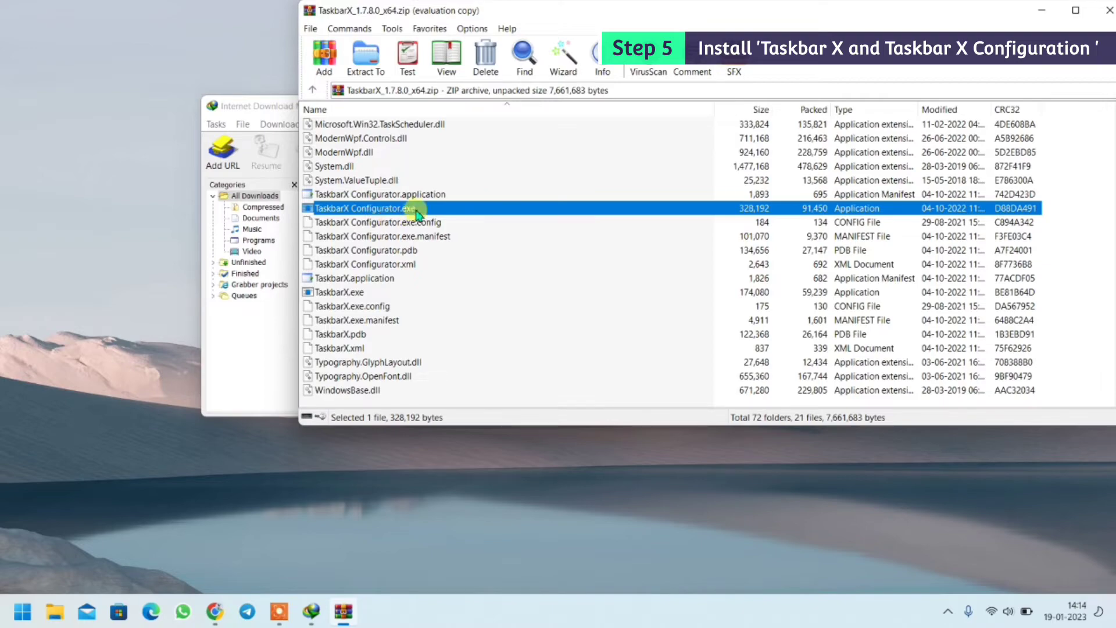
double_click(395, 212)
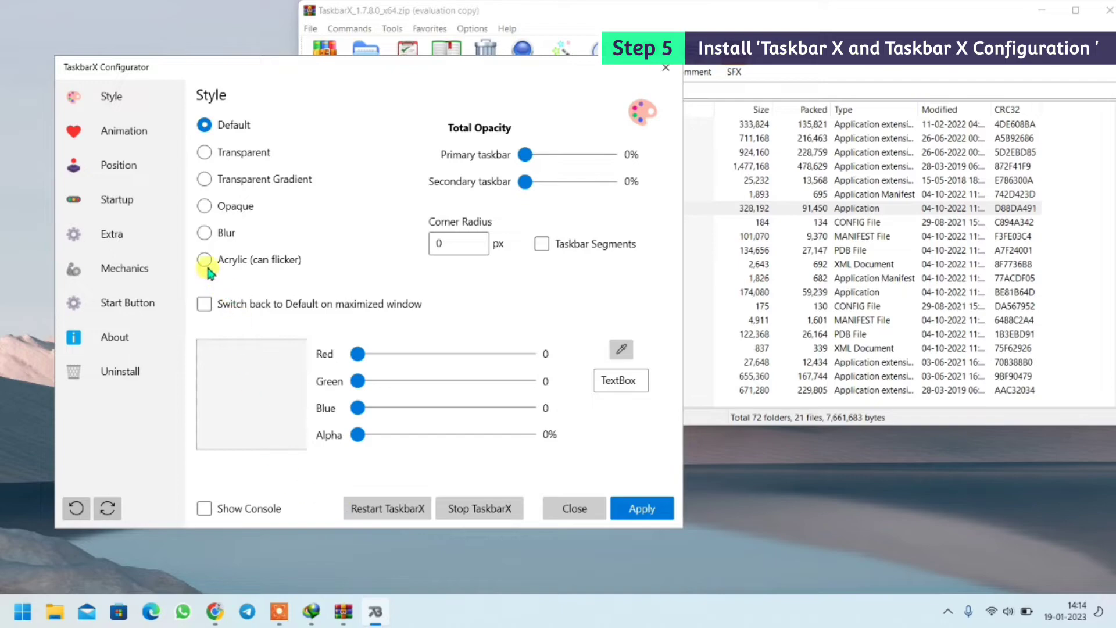
click(205, 234)
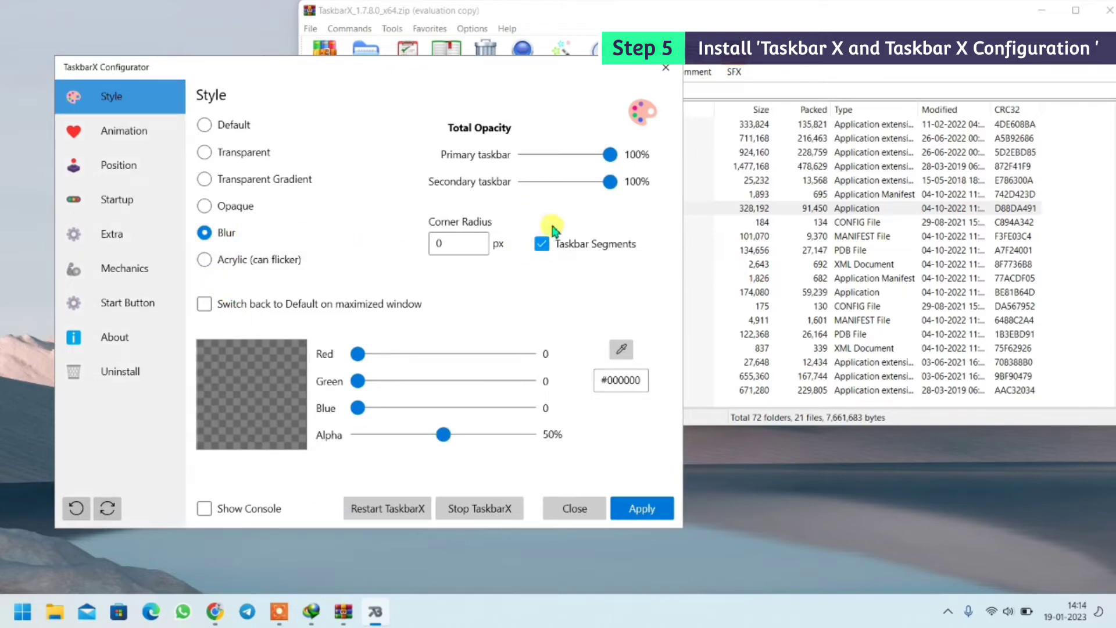
click(642, 512)
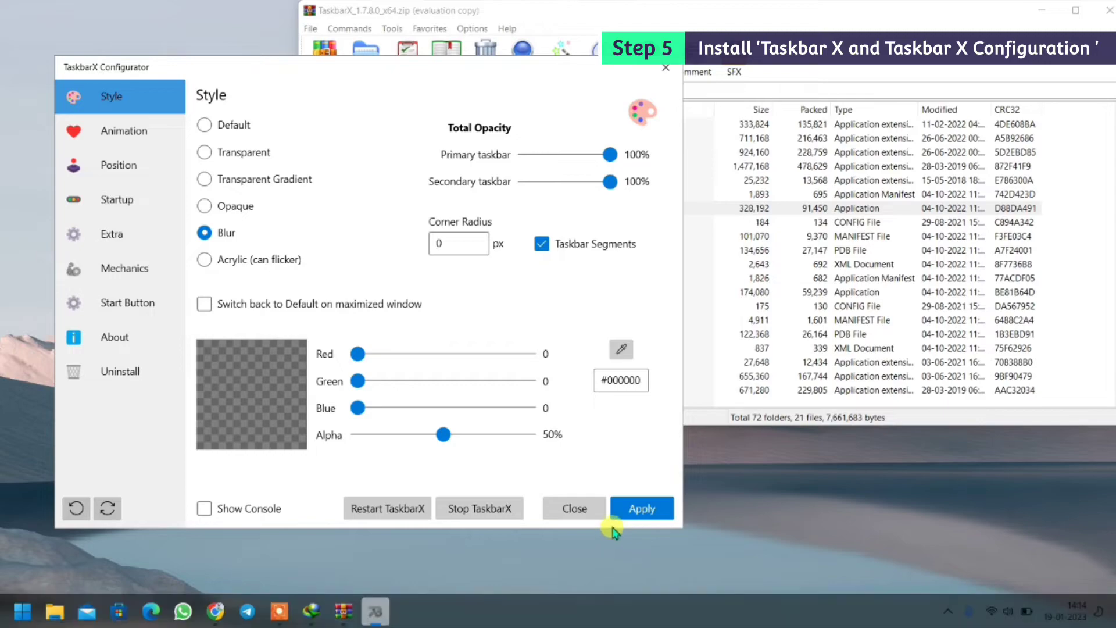
click(633, 510)
click(656, 72)
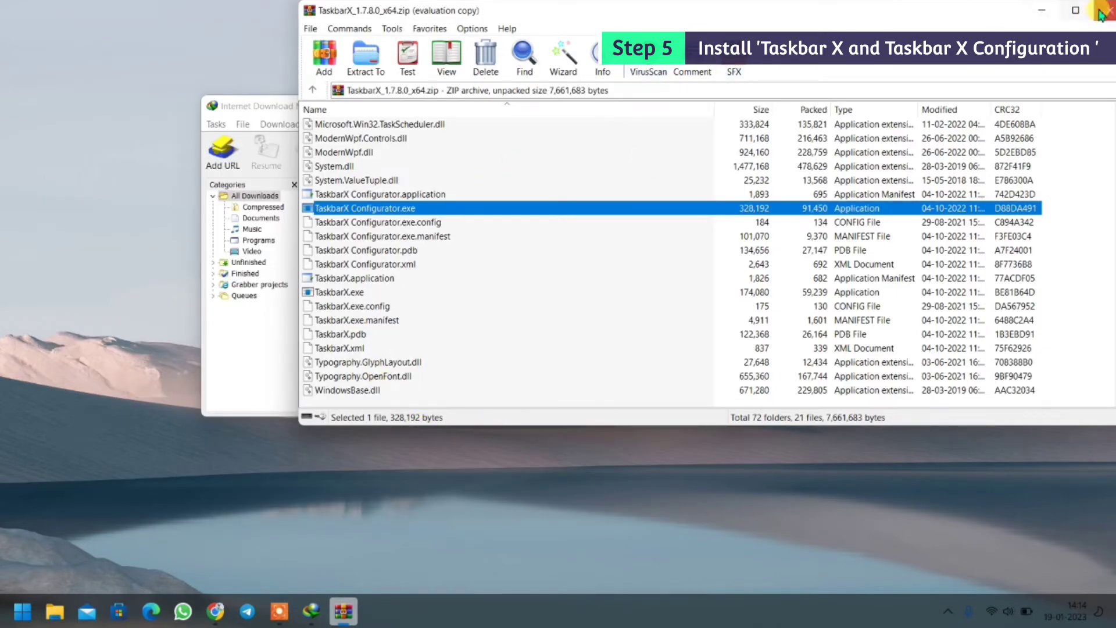
- Close the TaskbarX archive and view the file properties of the Clean Desktop.rar download
click(1108, 10)
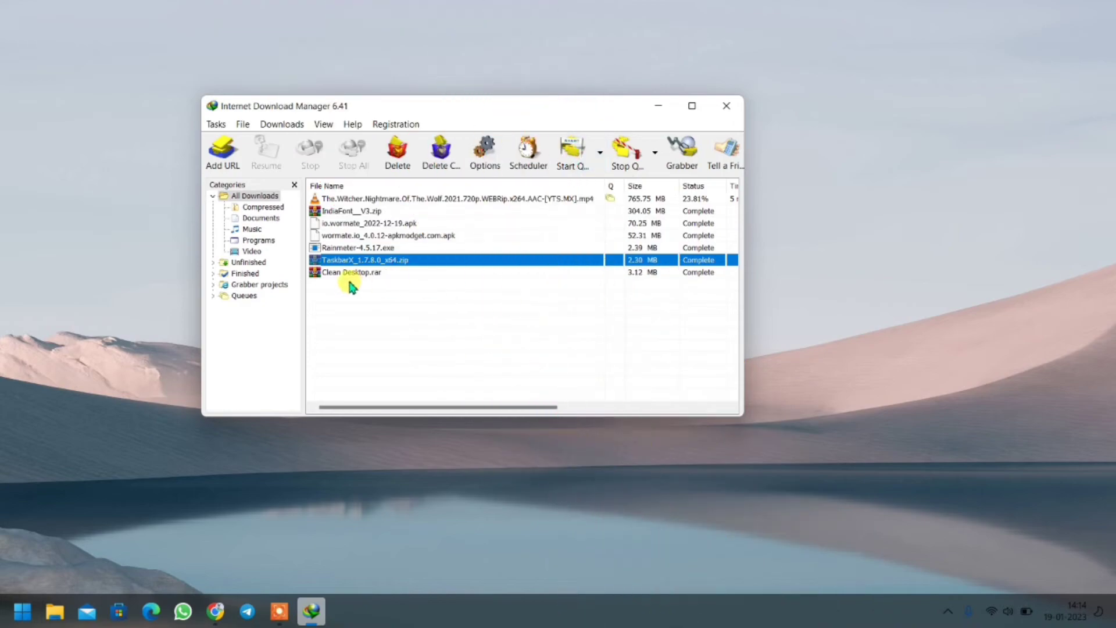
double_click(348, 273)
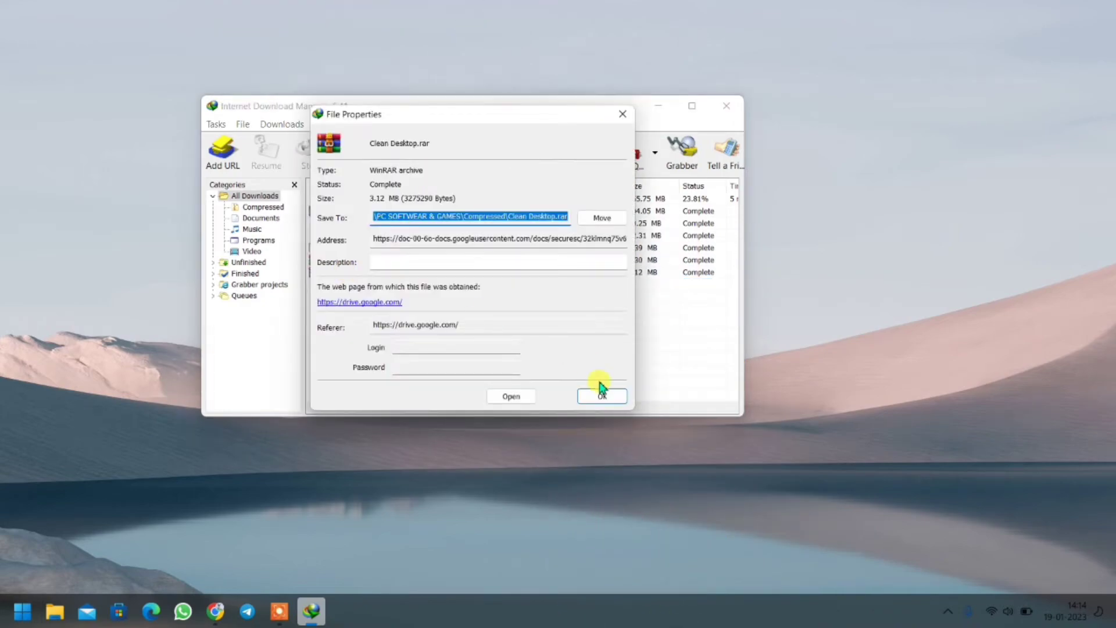
click(601, 394)
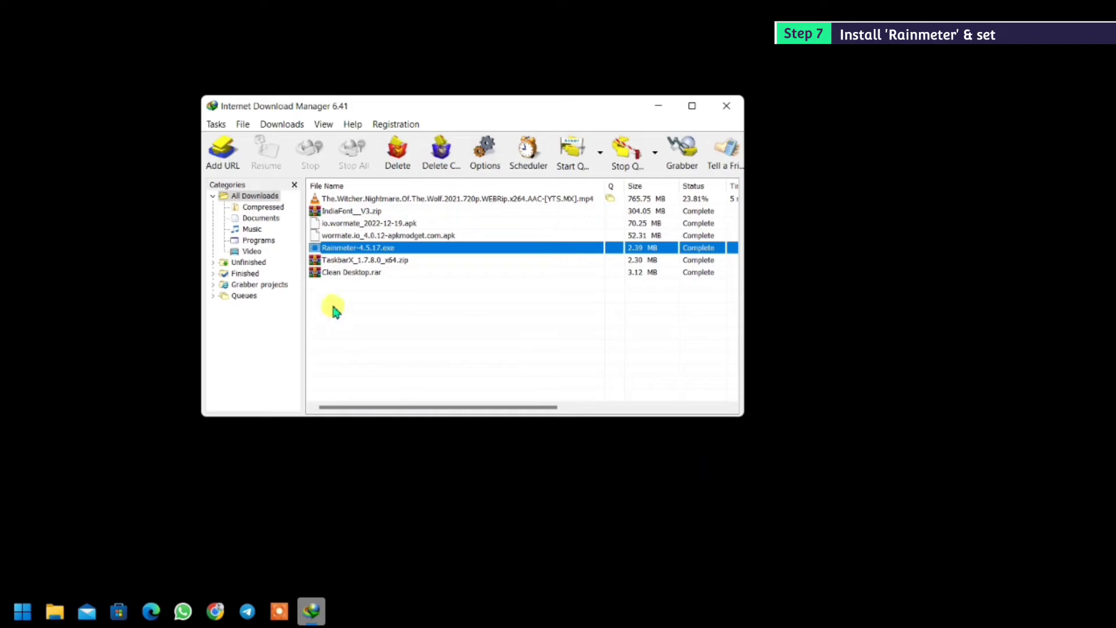
- Run the downloaded Rainmeter-4.5.17.exe and complete the standard installation with Run Rainmeter enabled
double_click(337, 253)
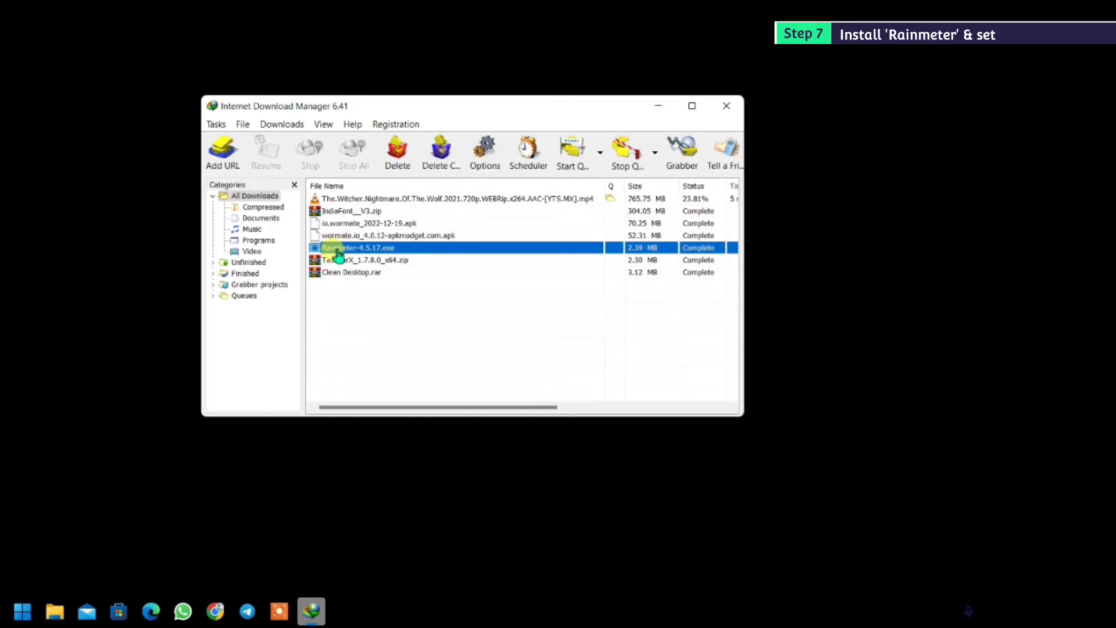
click(511, 401)
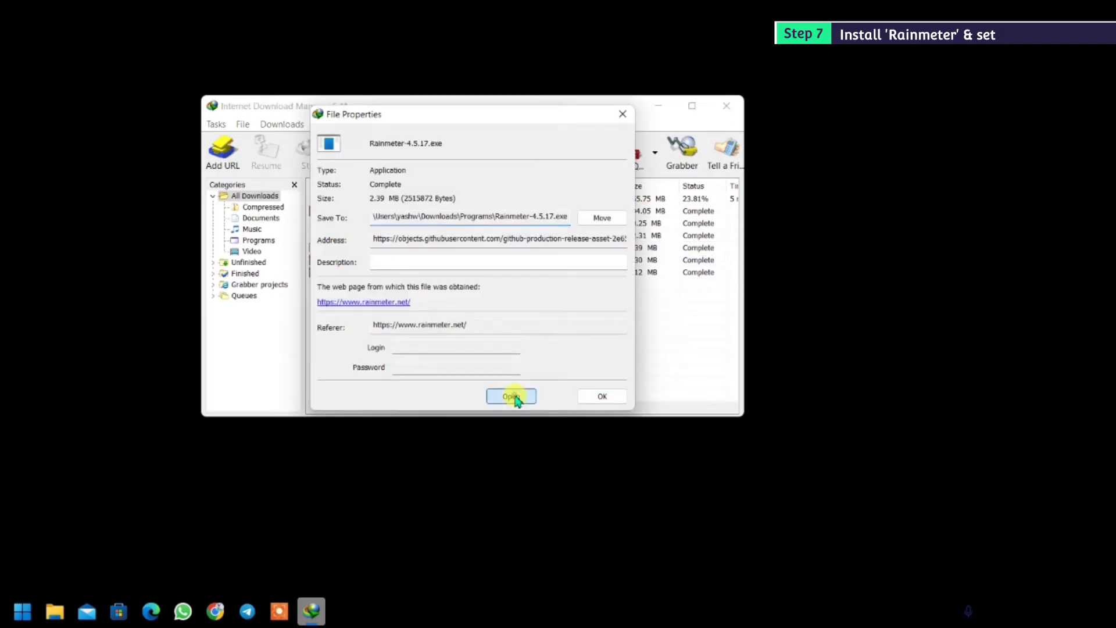
click(562, 337)
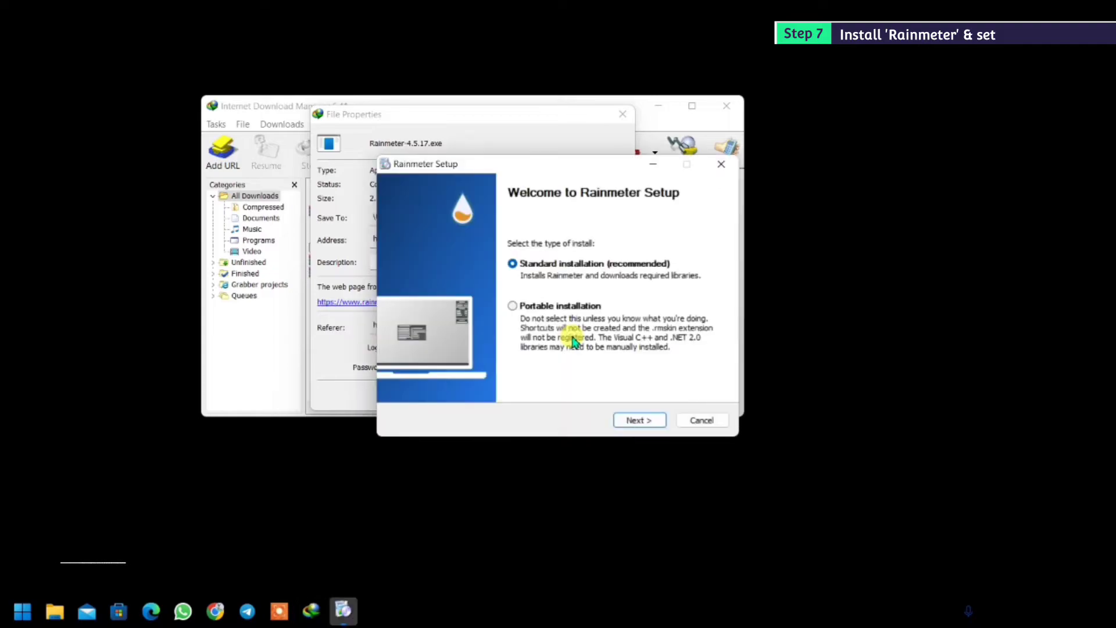
click(636, 420)
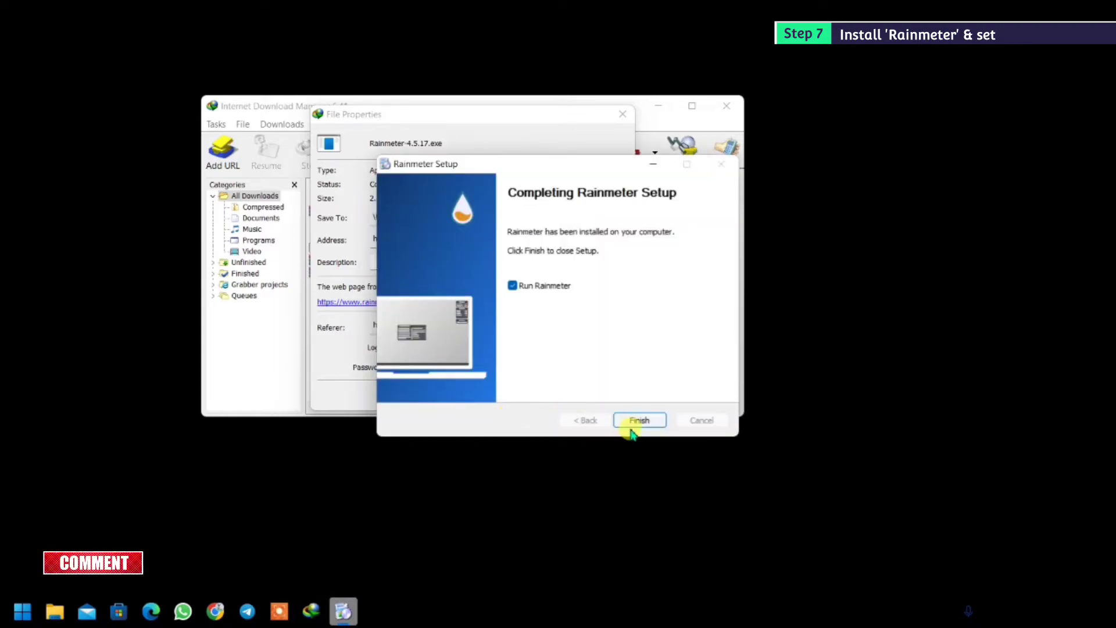
click(639, 420)
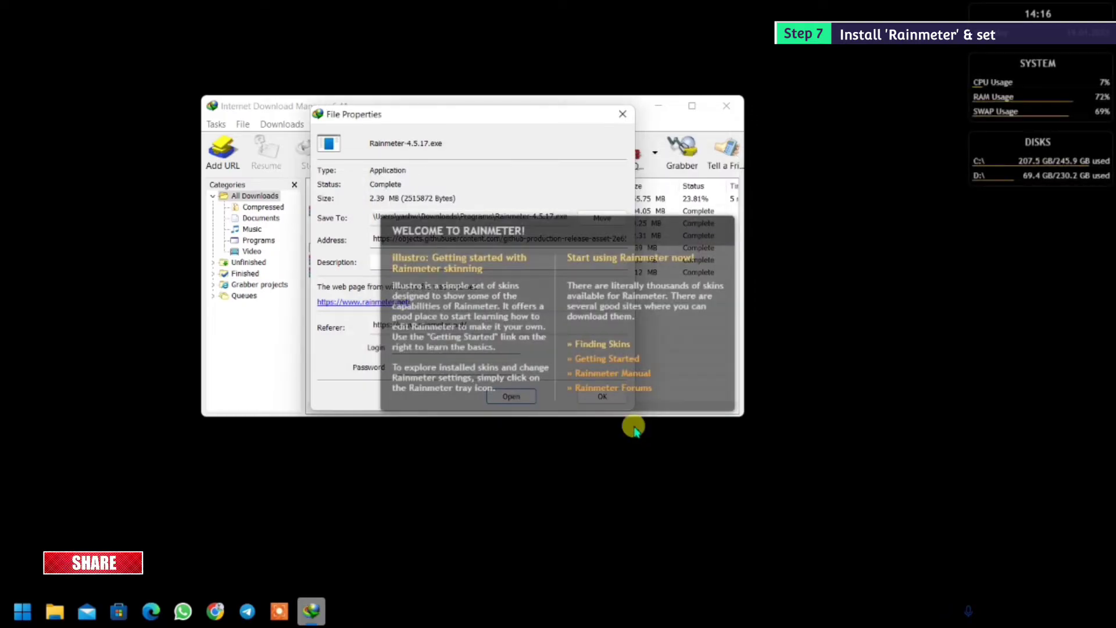
- Unload the default illustro Welcome, System, Disk and Clock skins from the desktop
right_click(674, 268)
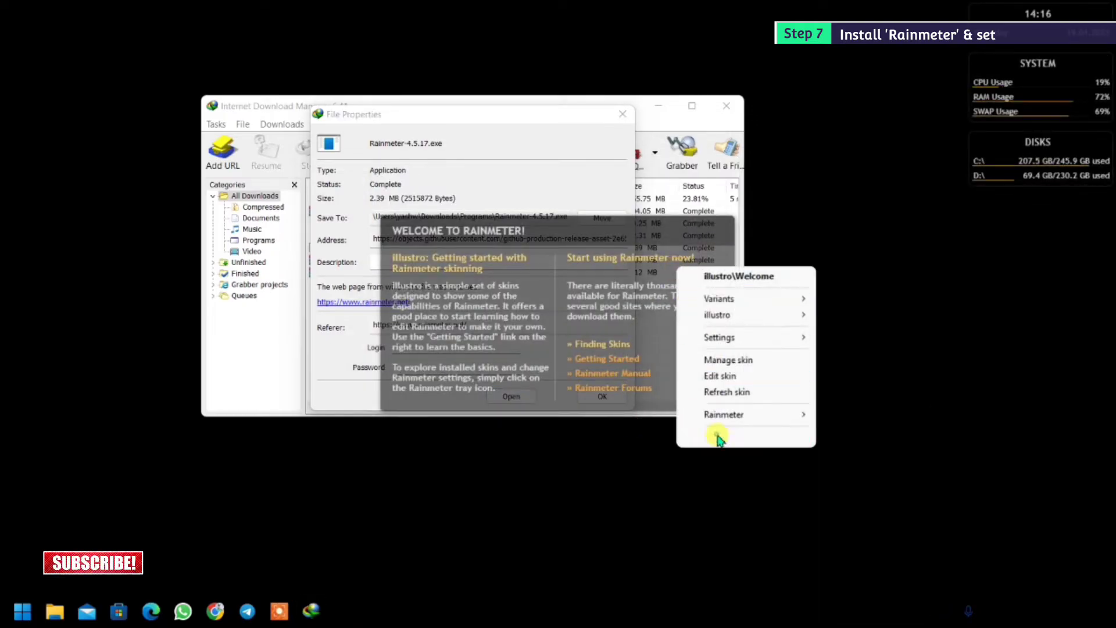
click(718, 438)
right_click(1017, 70)
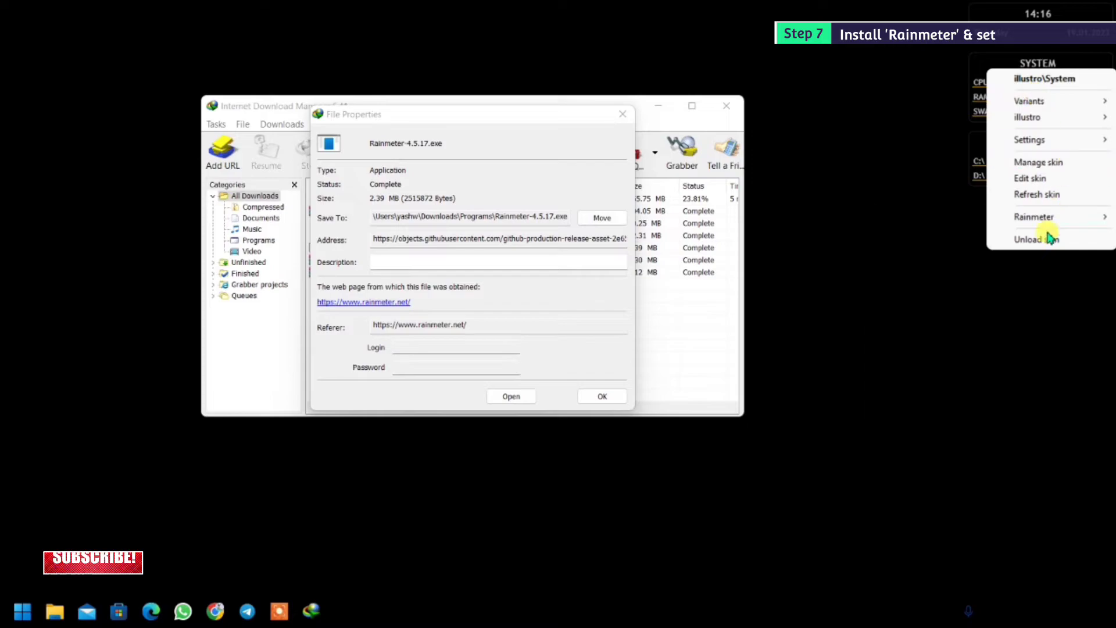
click(1051, 239)
right_click(1022, 147)
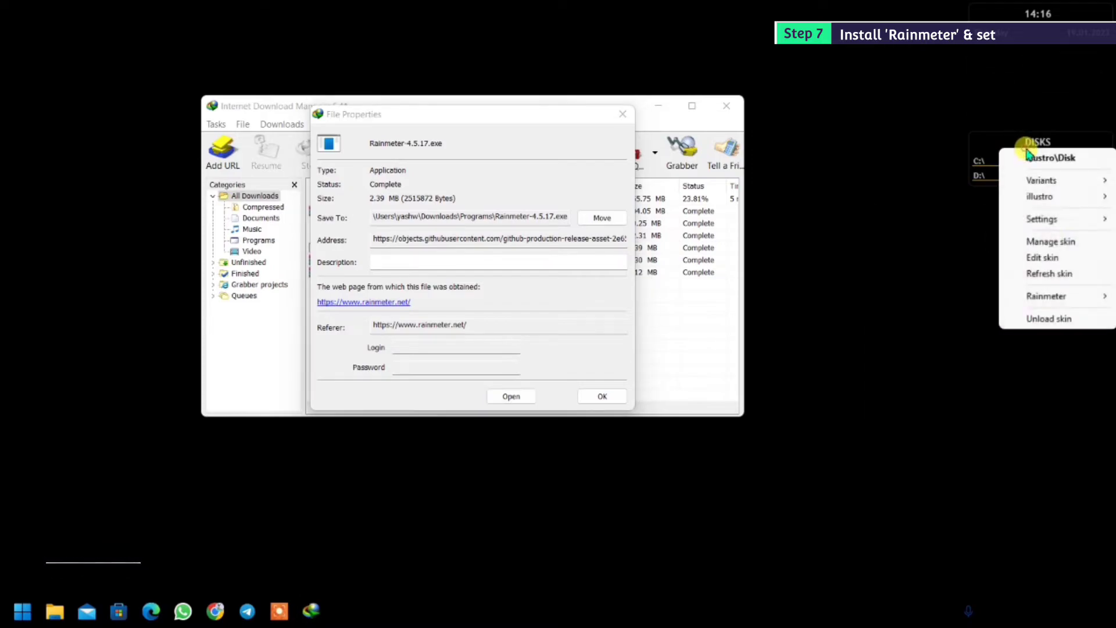
click(1072, 317)
right_click(1014, 23)
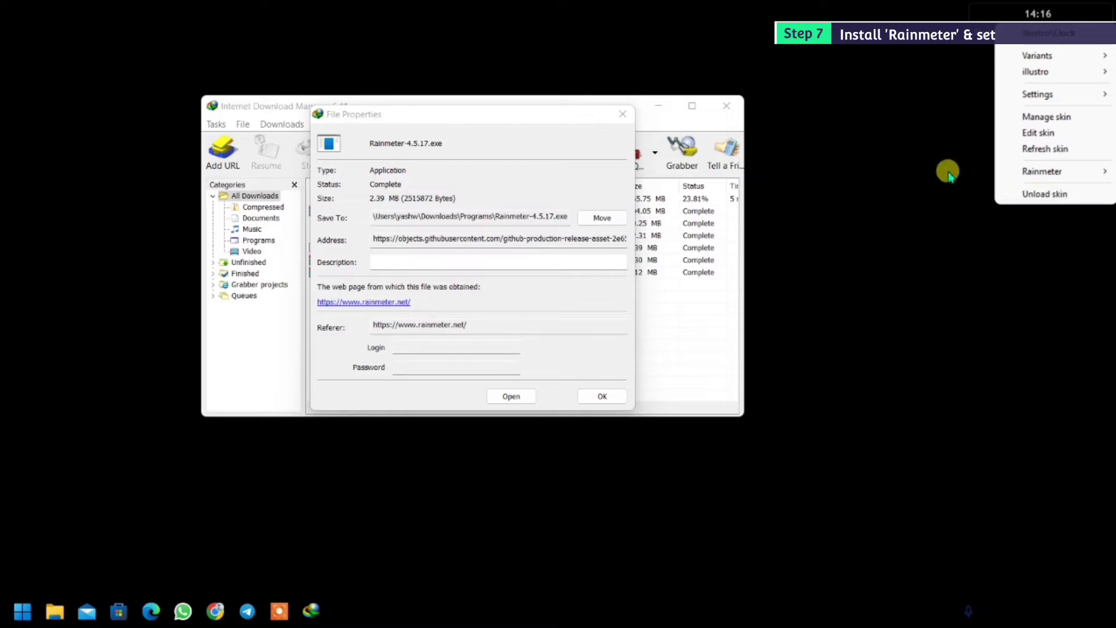
click(948, 170)
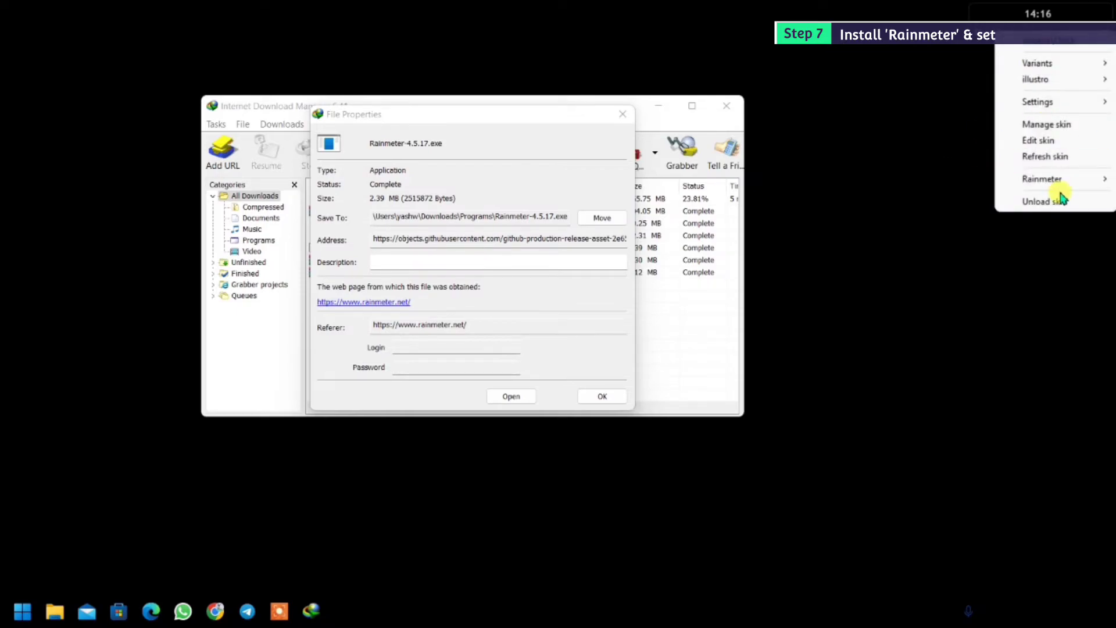
click(1093, 201)
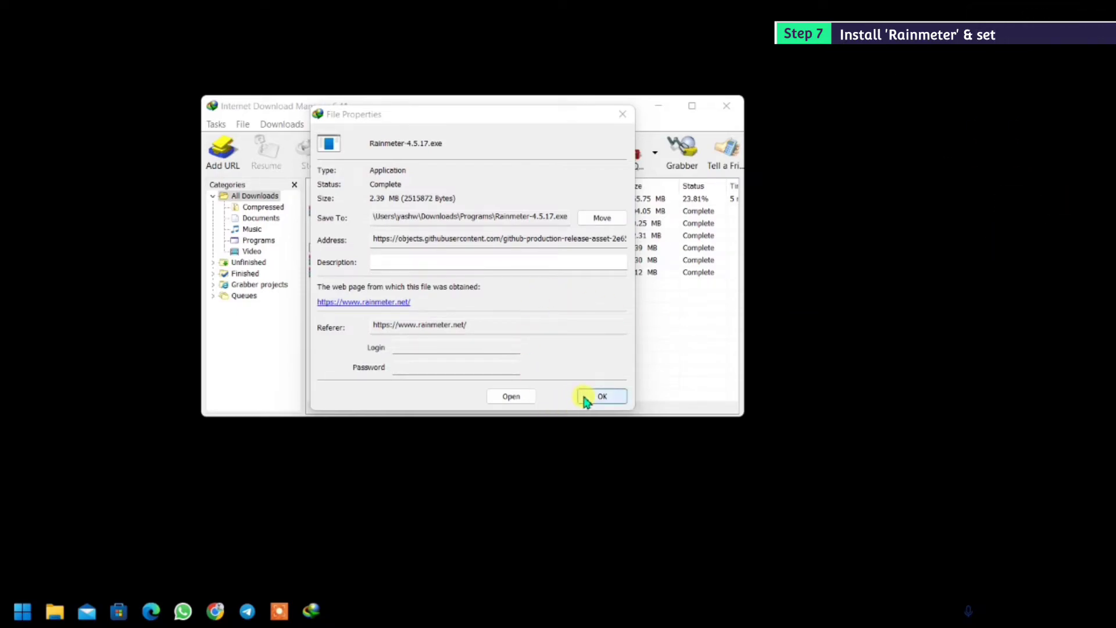
- Close the Rainmeter file properties, then open Clean Desktop.rar and its Clean Desktop folder, dismissing the WinRAR licence notice
click(593, 397)
click(476, 324)
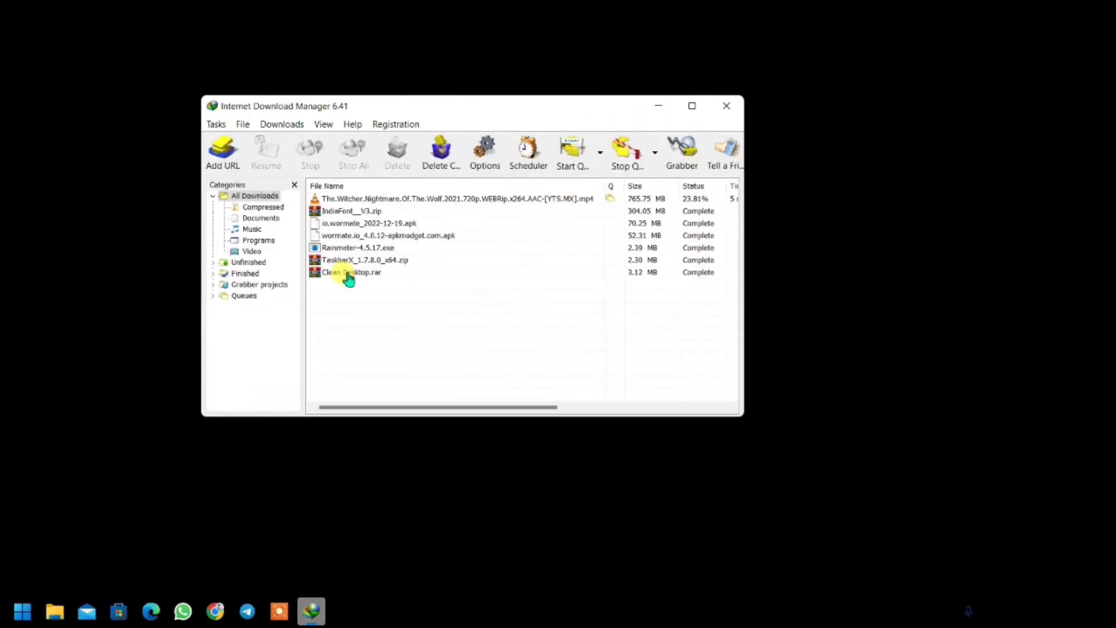
double_click(349, 272)
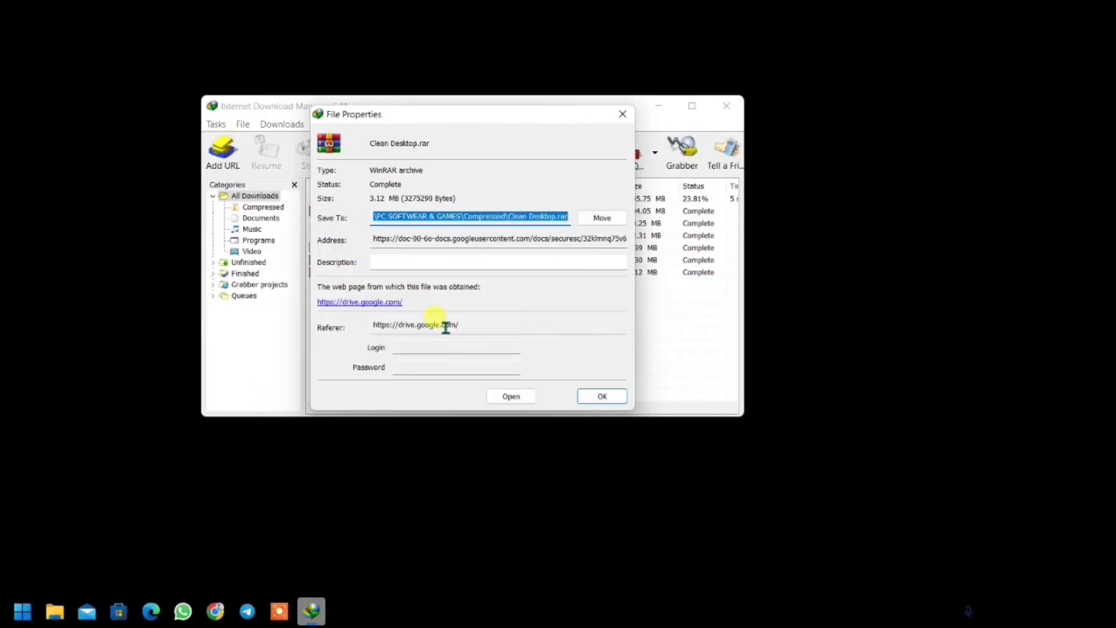
click(523, 398)
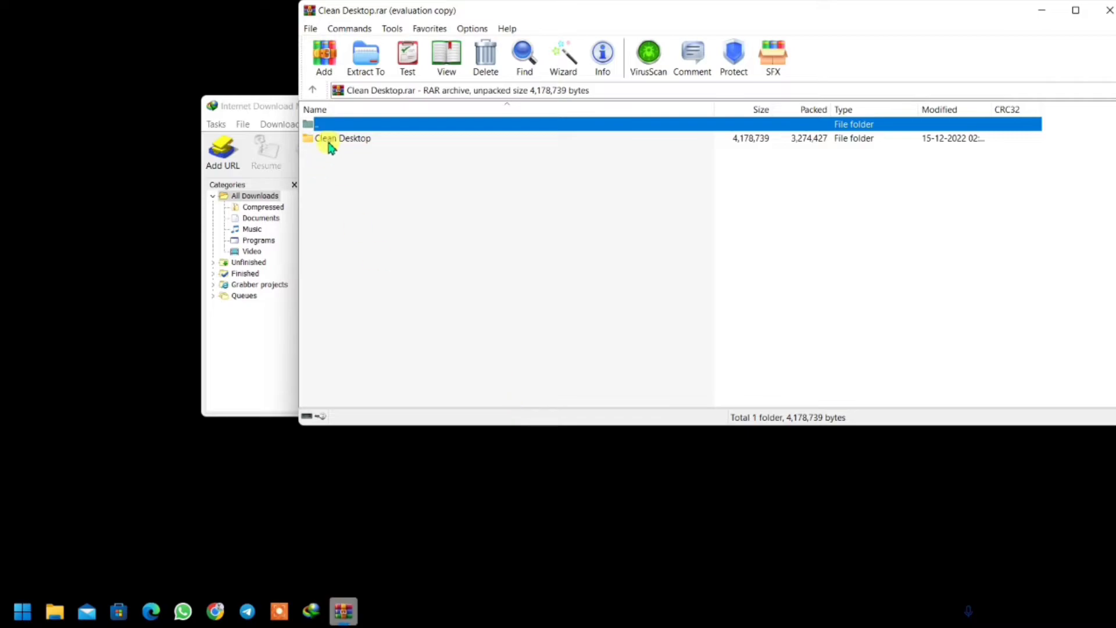
click(330, 141)
double_click(330, 140)
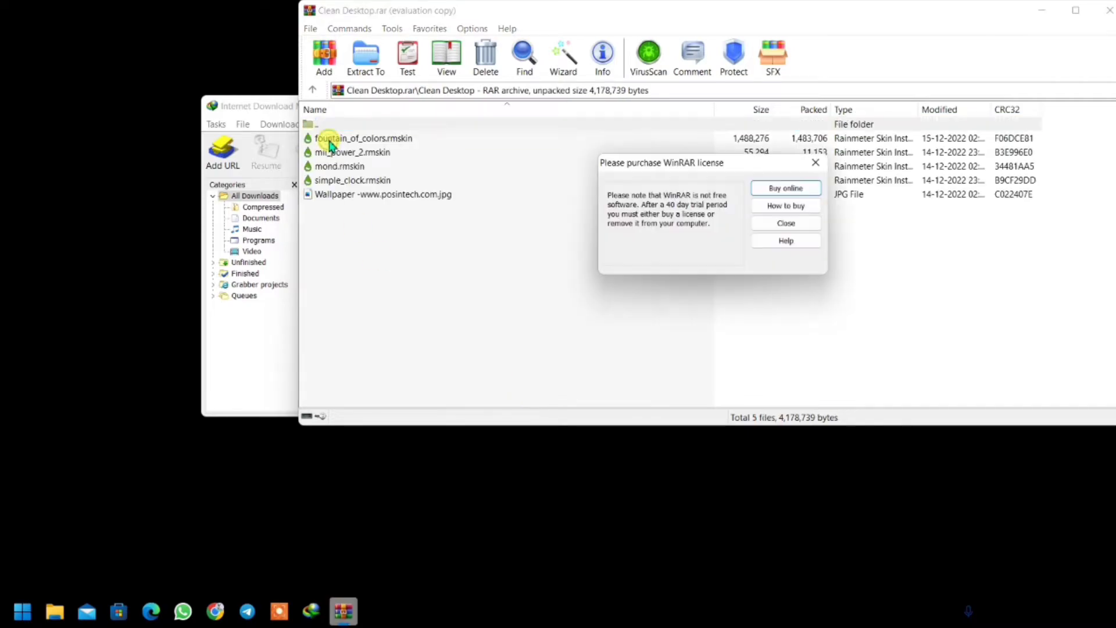
click(813, 165)
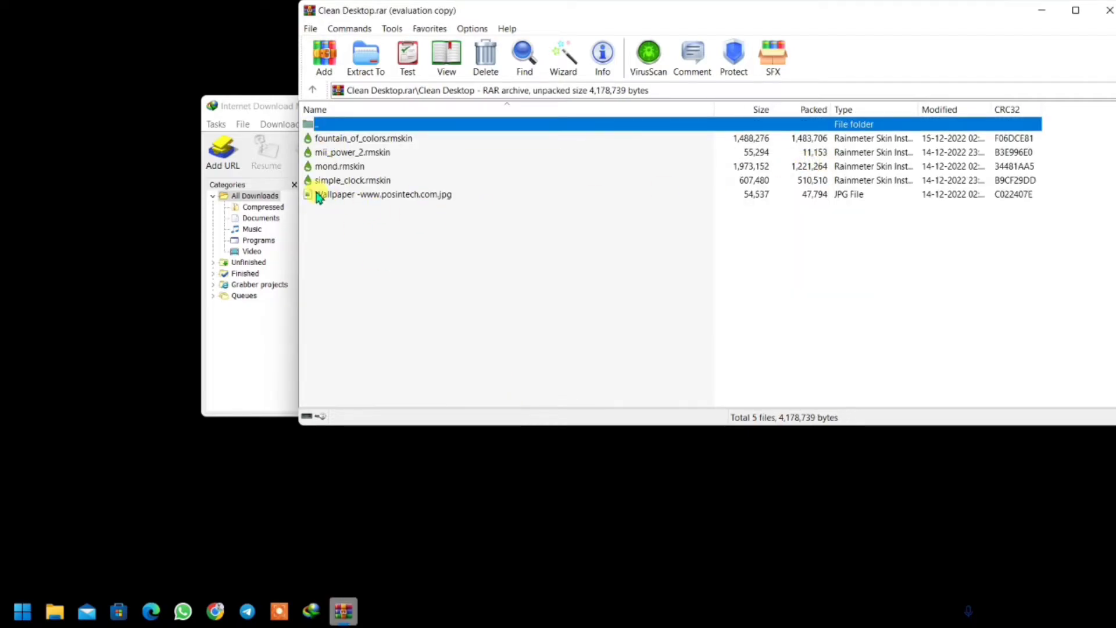
- Extract the Clean Desktop folder from the archive to Downloads\Compressed and close WinRAR
click(312, 90)
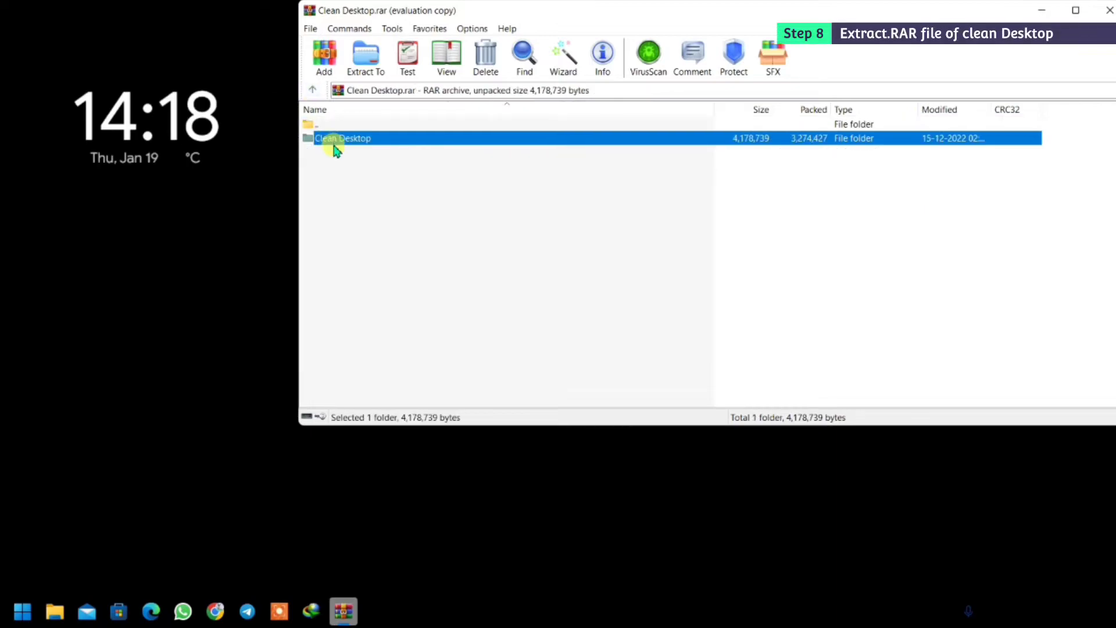
click(366, 55)
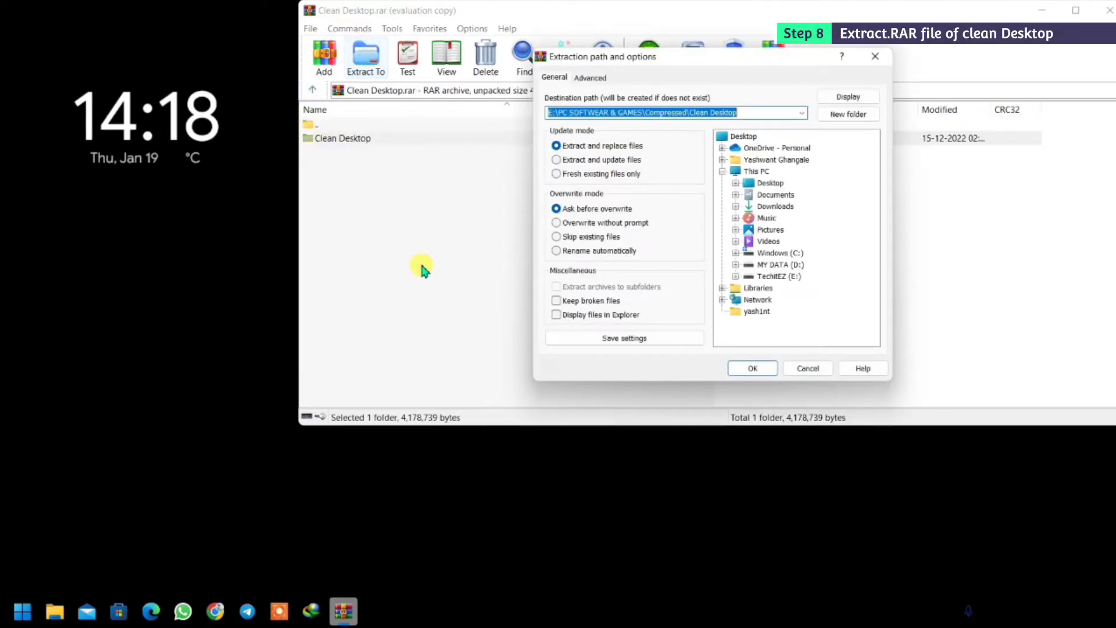
click(761, 209)
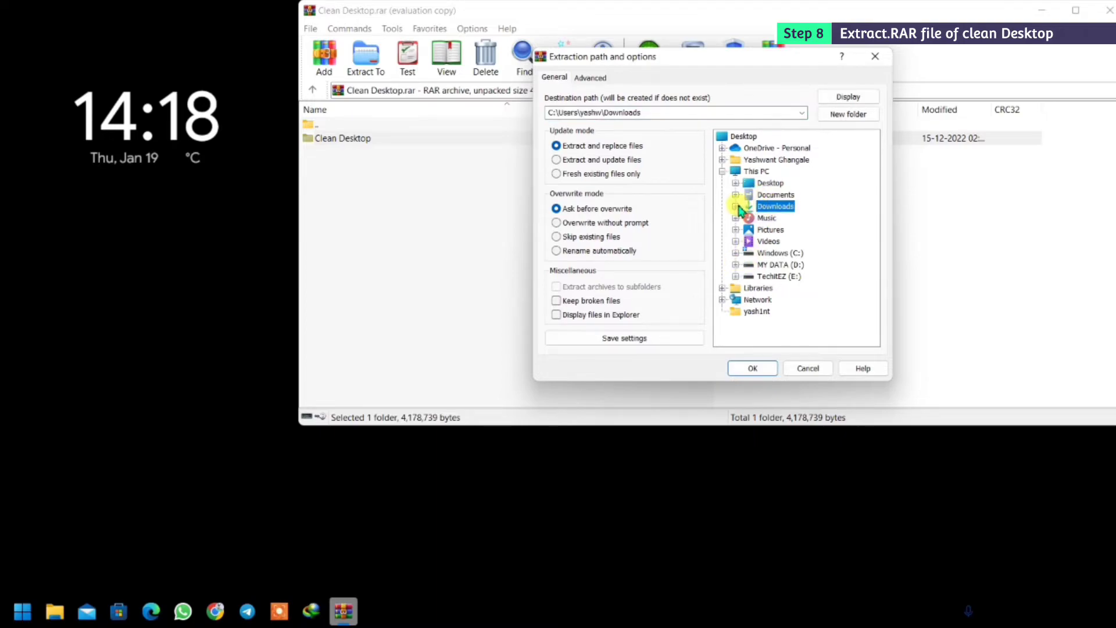
click(736, 206)
click(779, 219)
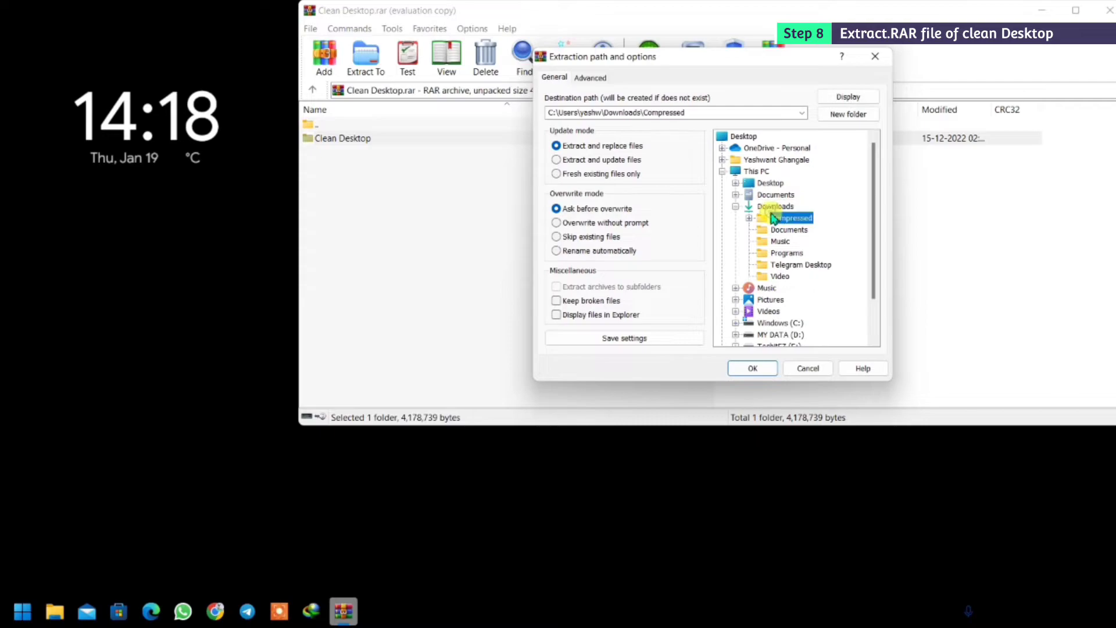
click(752, 370)
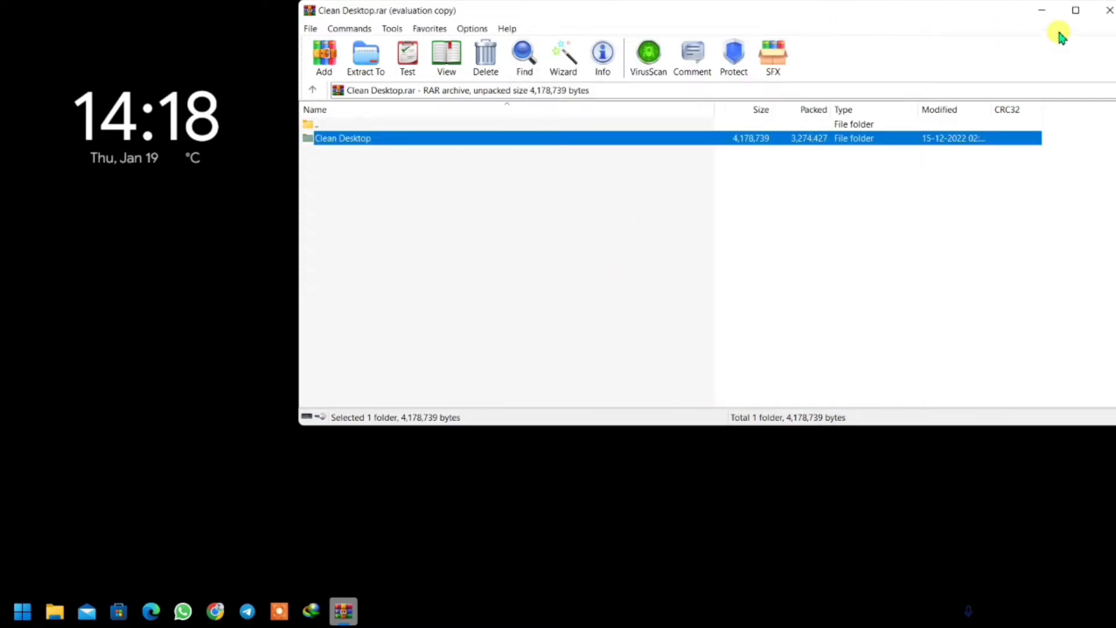
click(1106, 10)
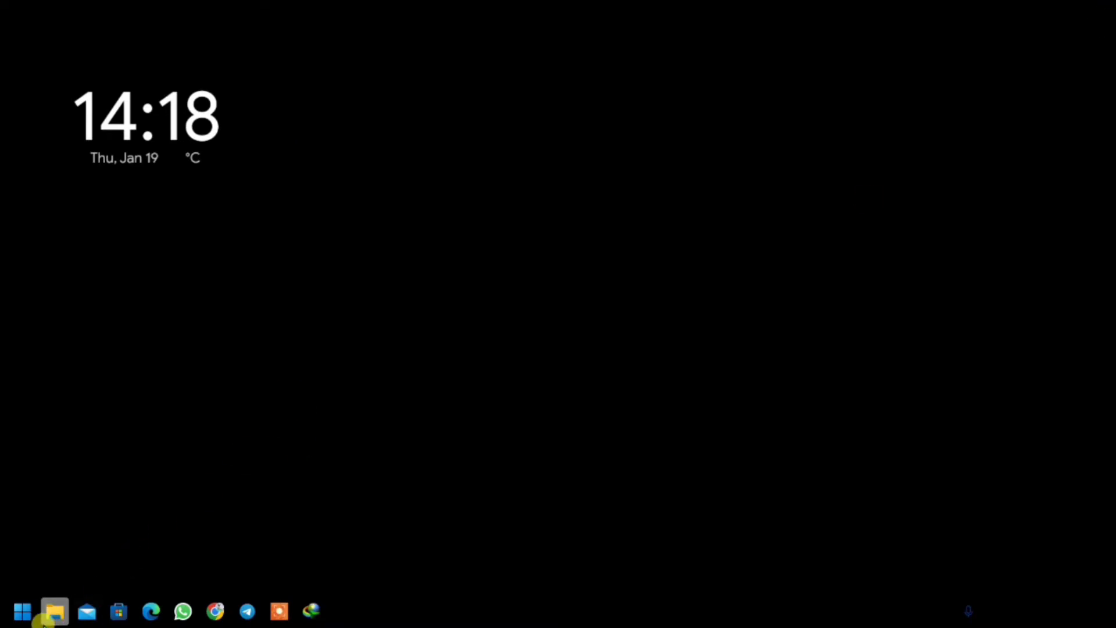
click(54, 610)
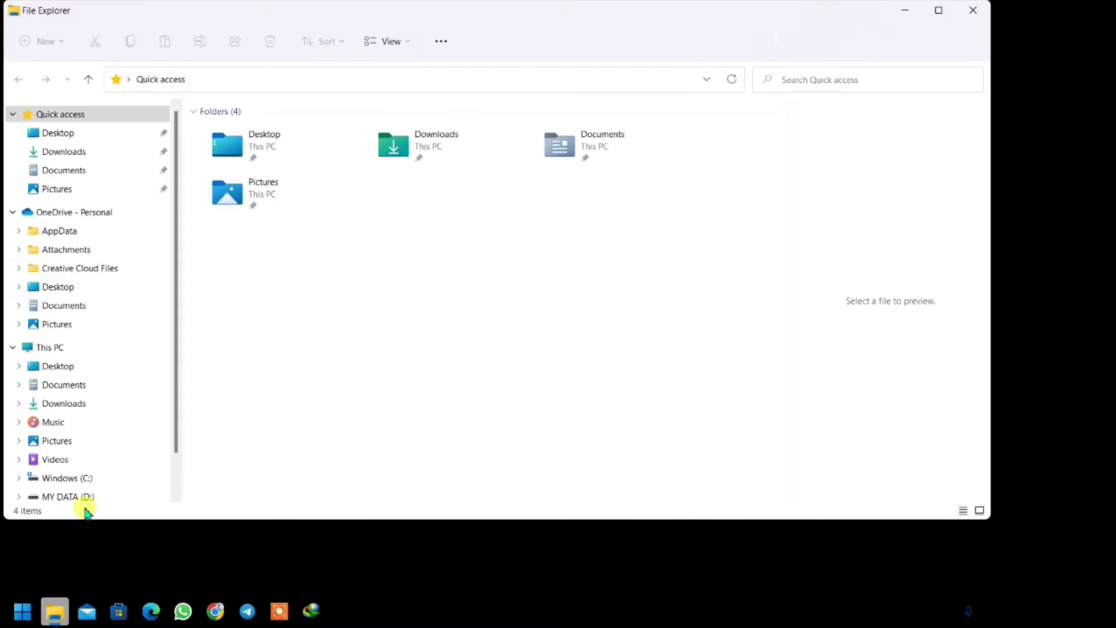
click(61, 151)
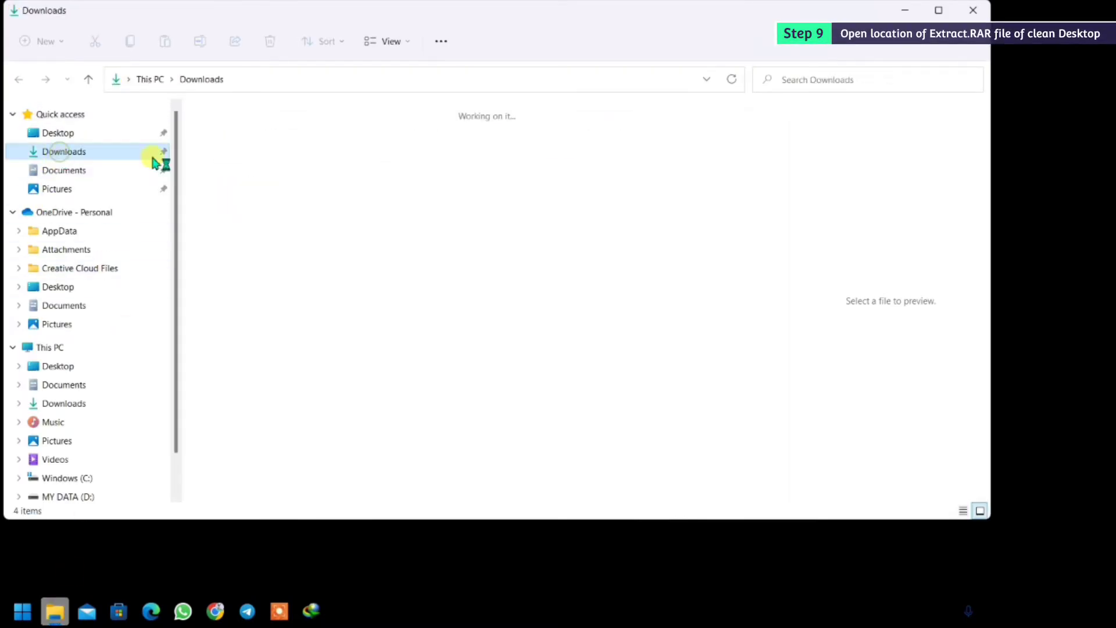
double_click(236, 156)
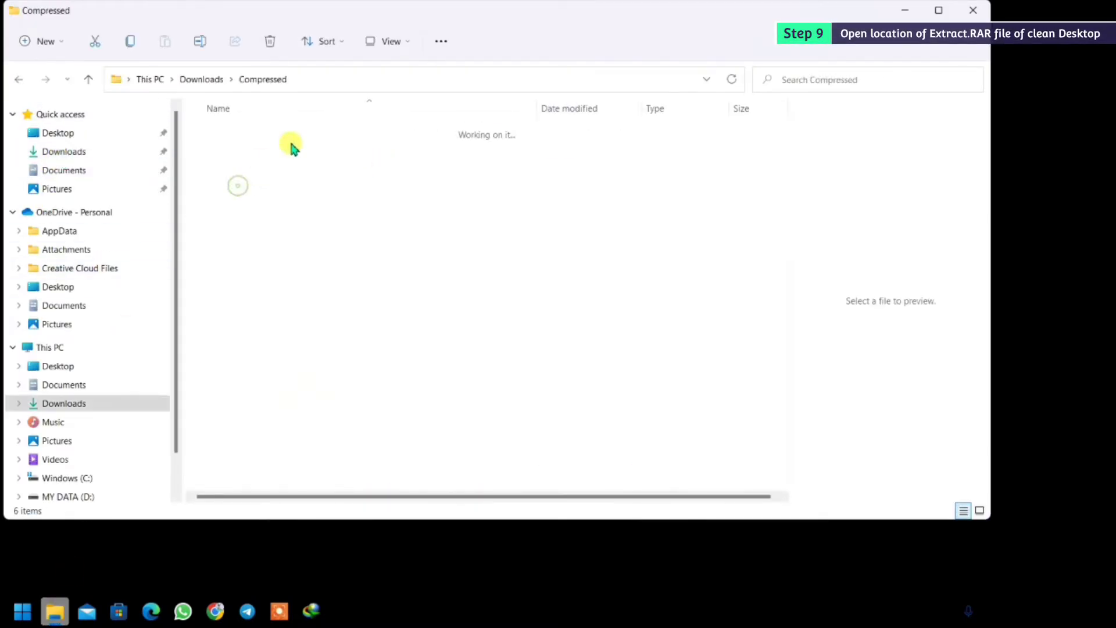
double_click(266, 160)
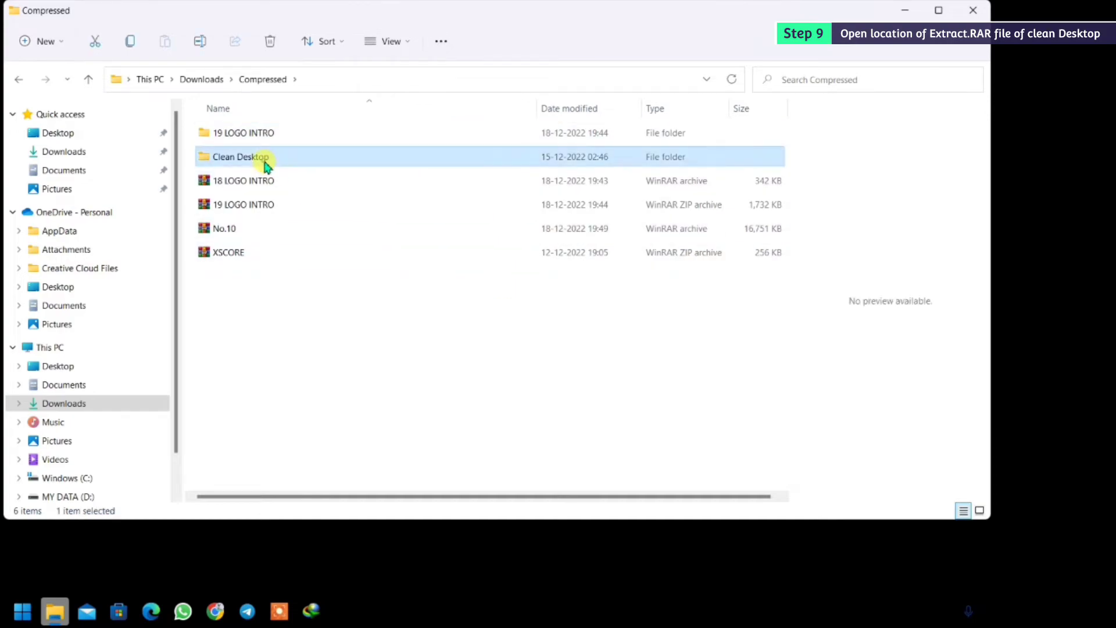
click(244, 235)
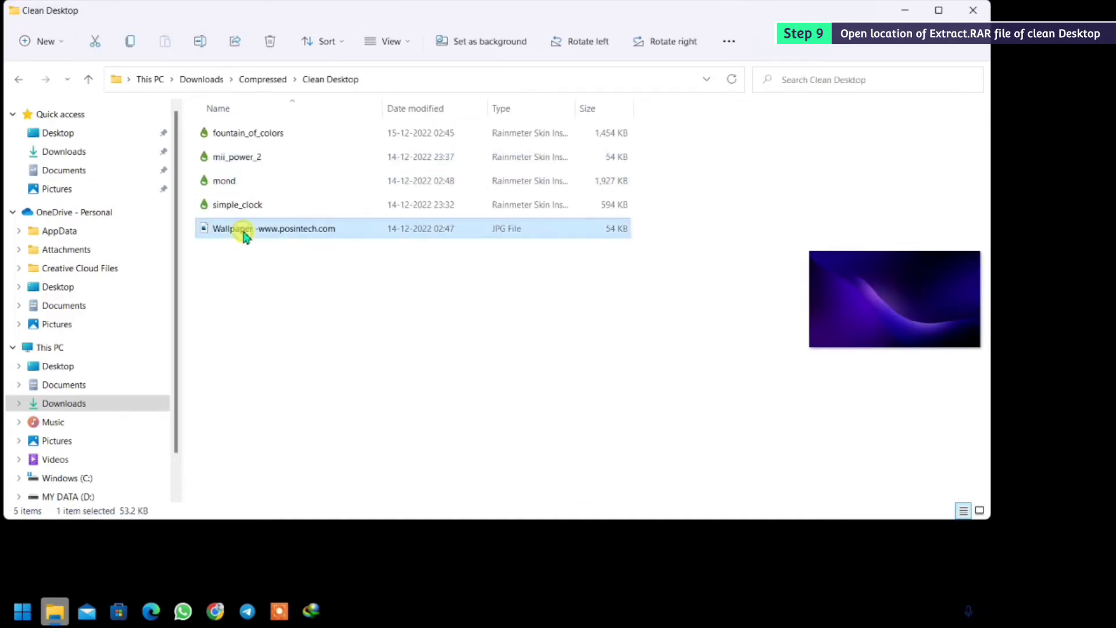
right_click(245, 235)
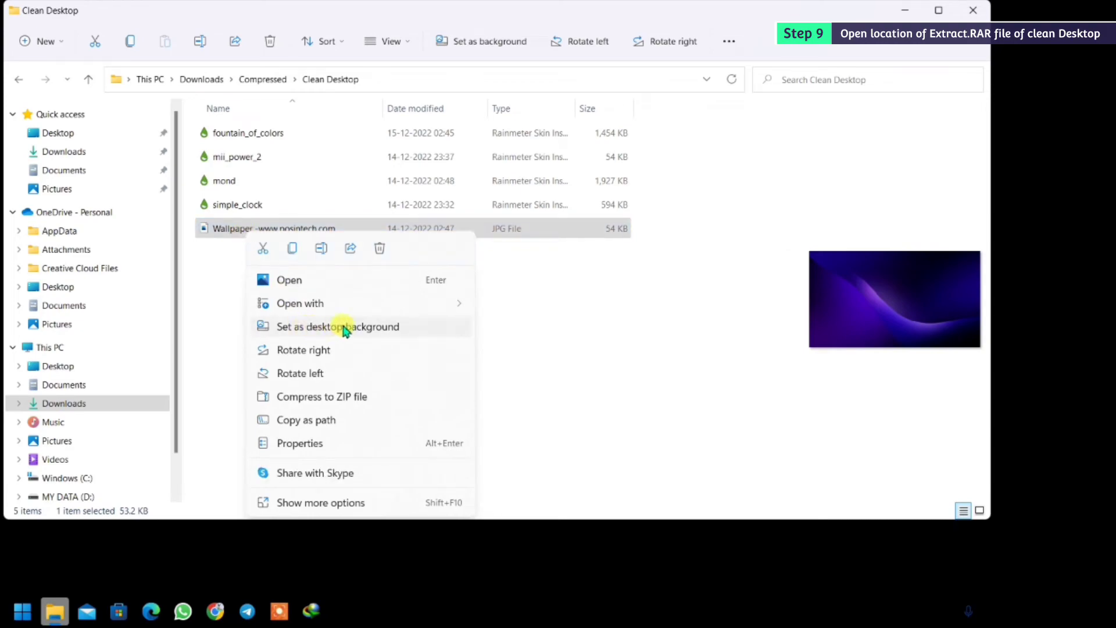
click(345, 328)
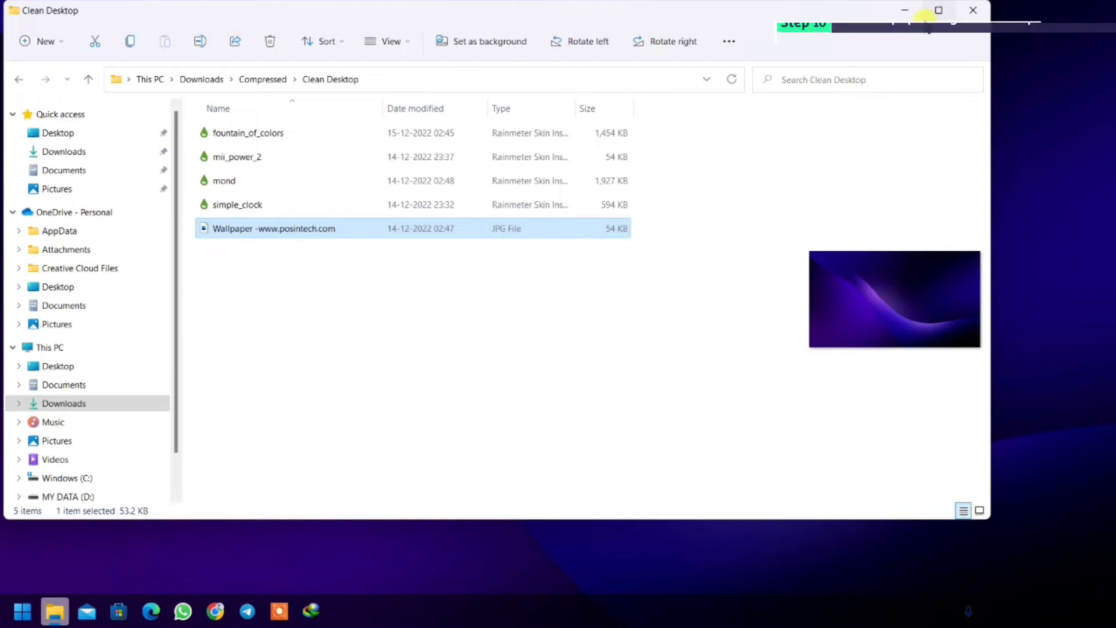
click(906, 10)
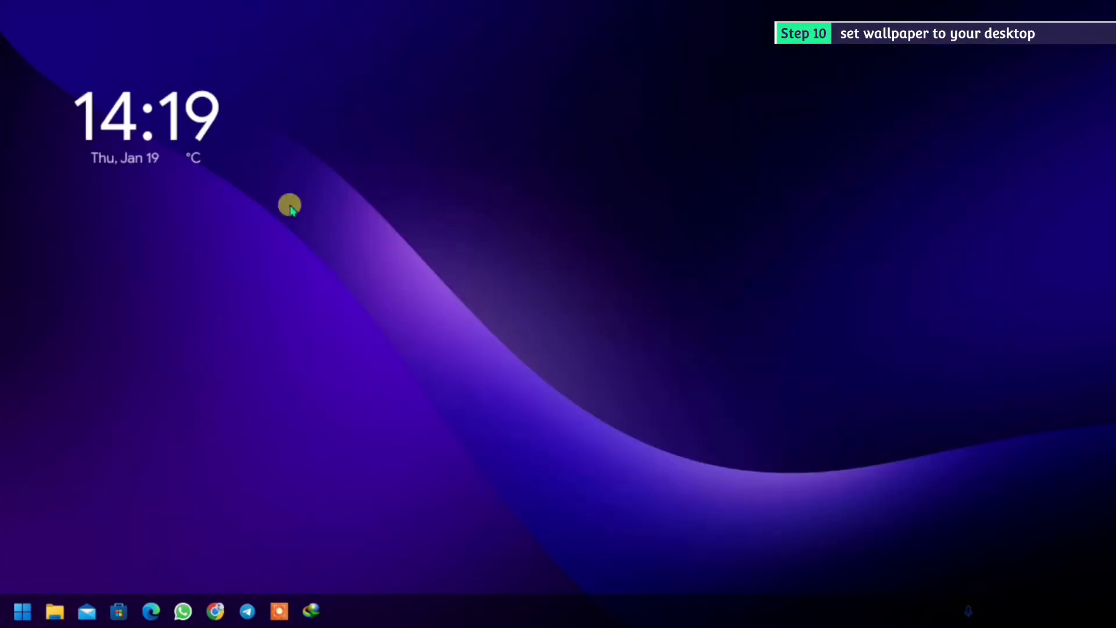
- Open the Rainmeter manager and load clock.ini from Simple Clock 2.0\Classic Version
click(948, 612)
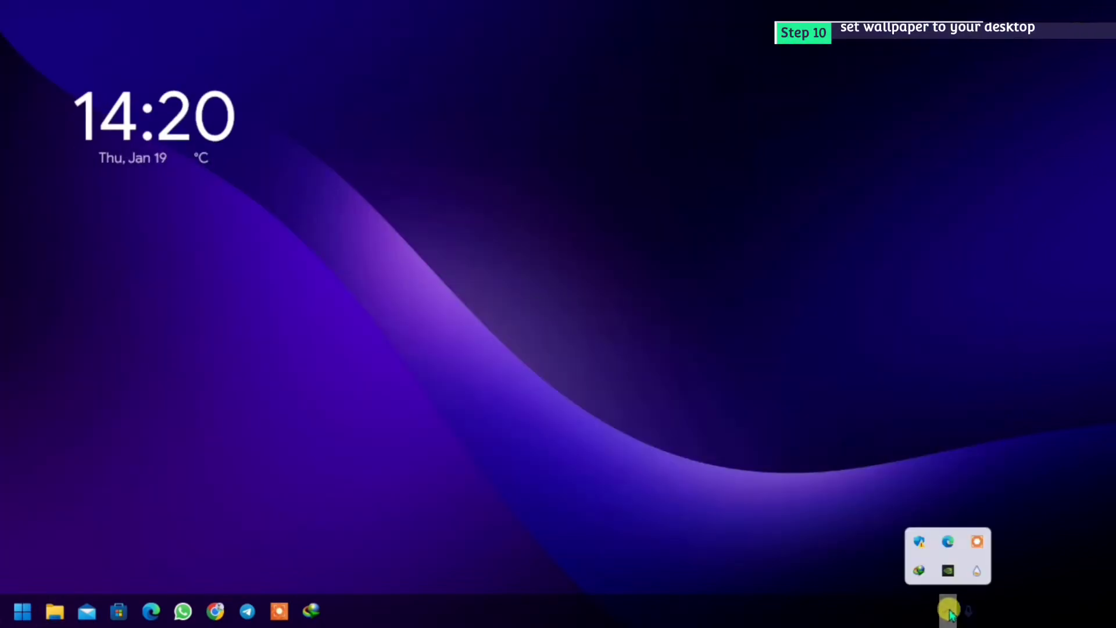
click(977, 573)
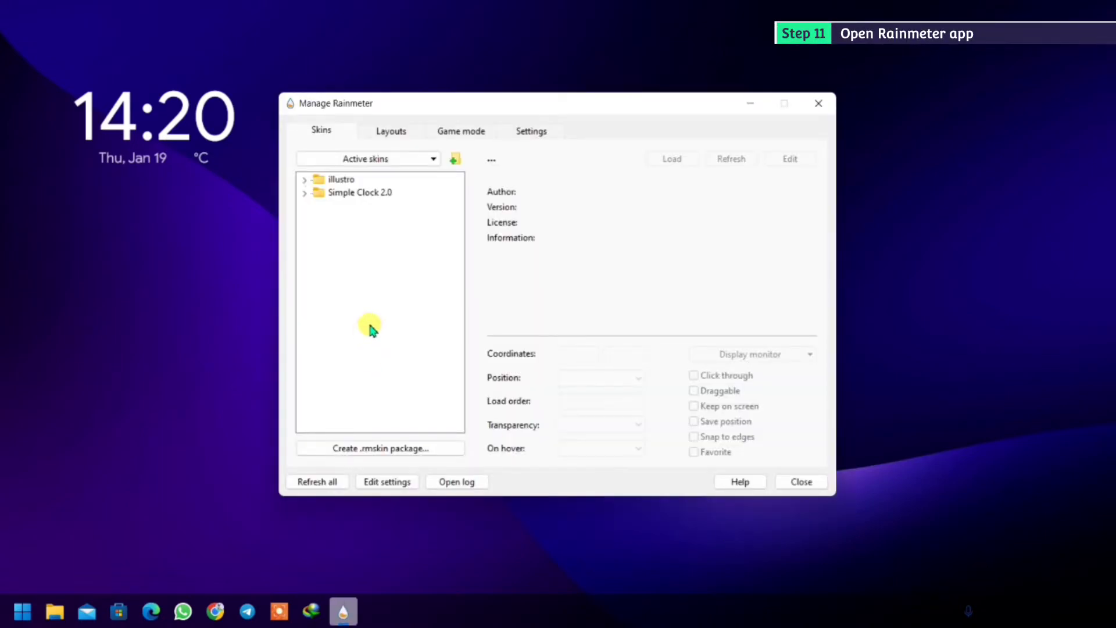
click(305, 193)
click(319, 206)
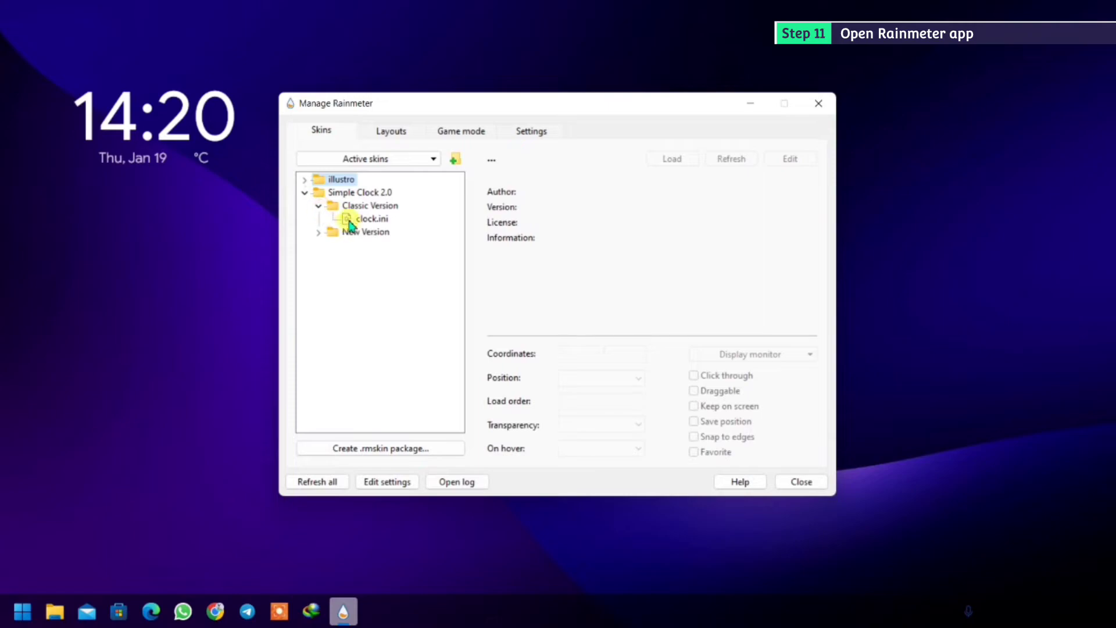
click(351, 221)
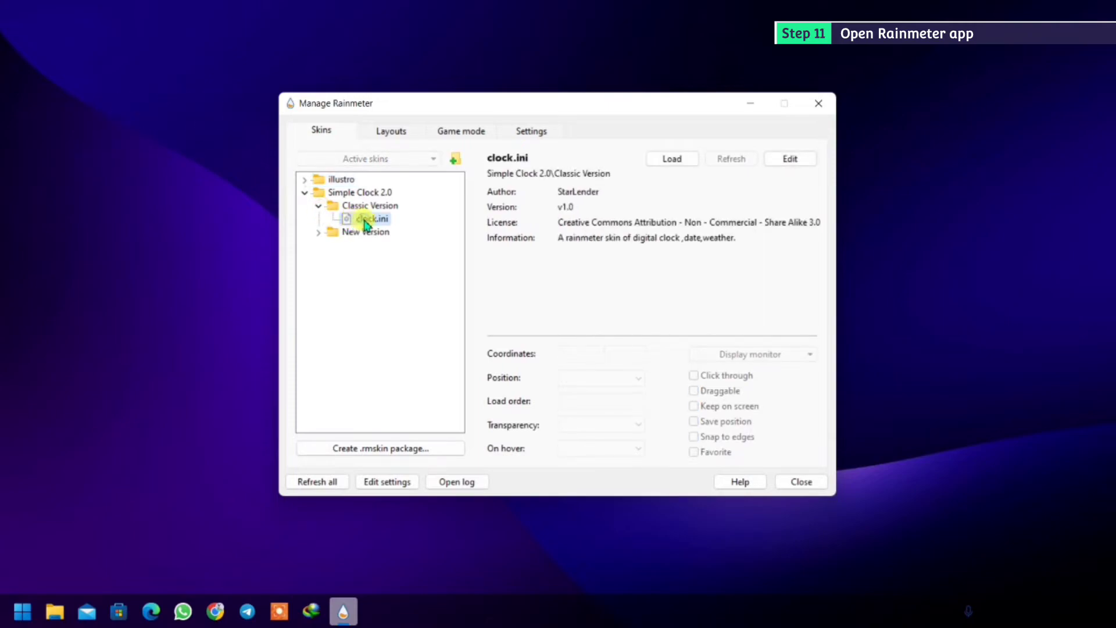
double_click(366, 221)
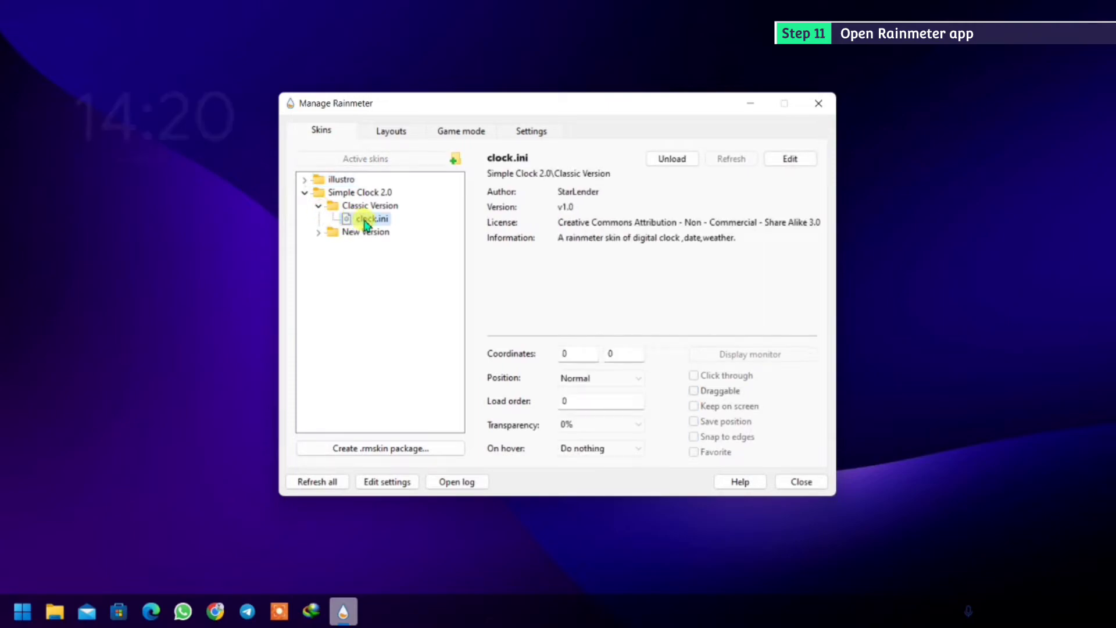
- Move the clock skin down the desktop by setting its vertical coordinate to 470
double_click(612, 355)
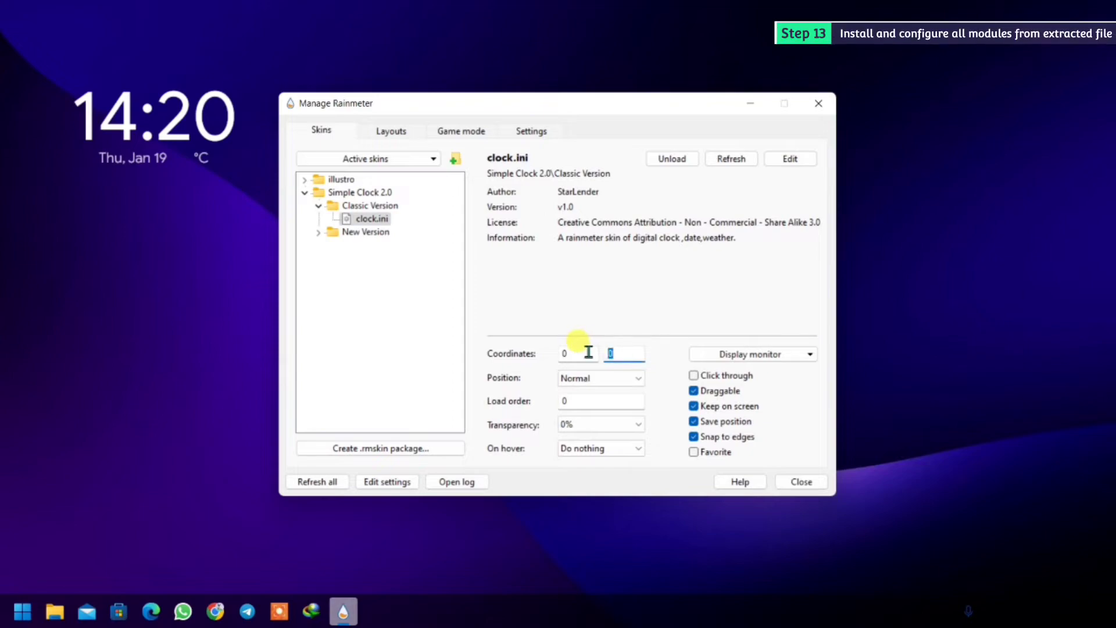
key(Tab)
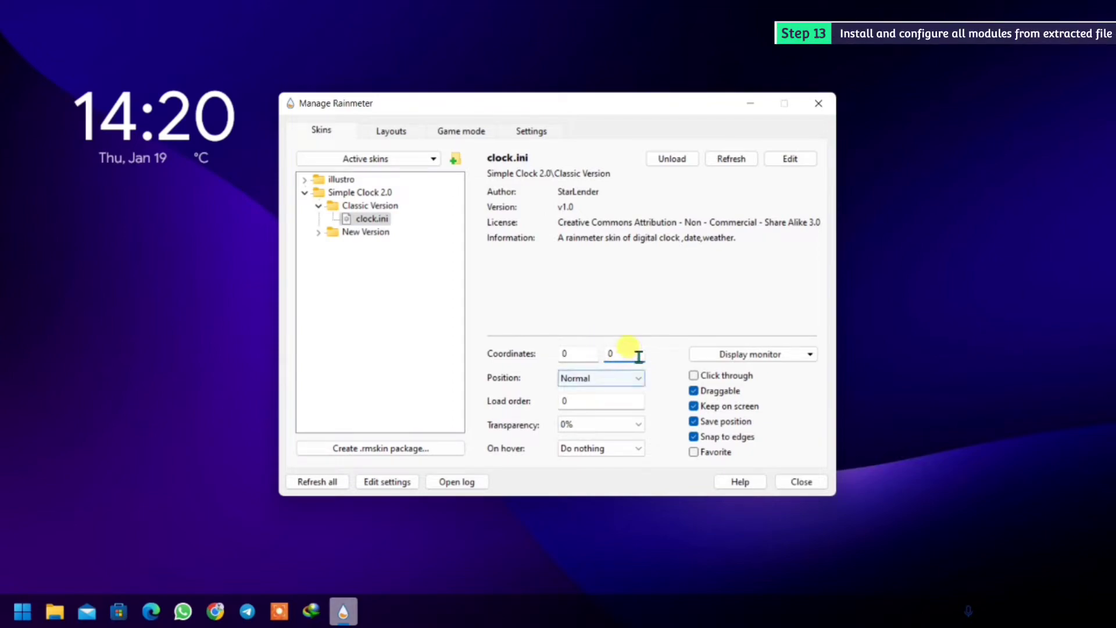
text(470)
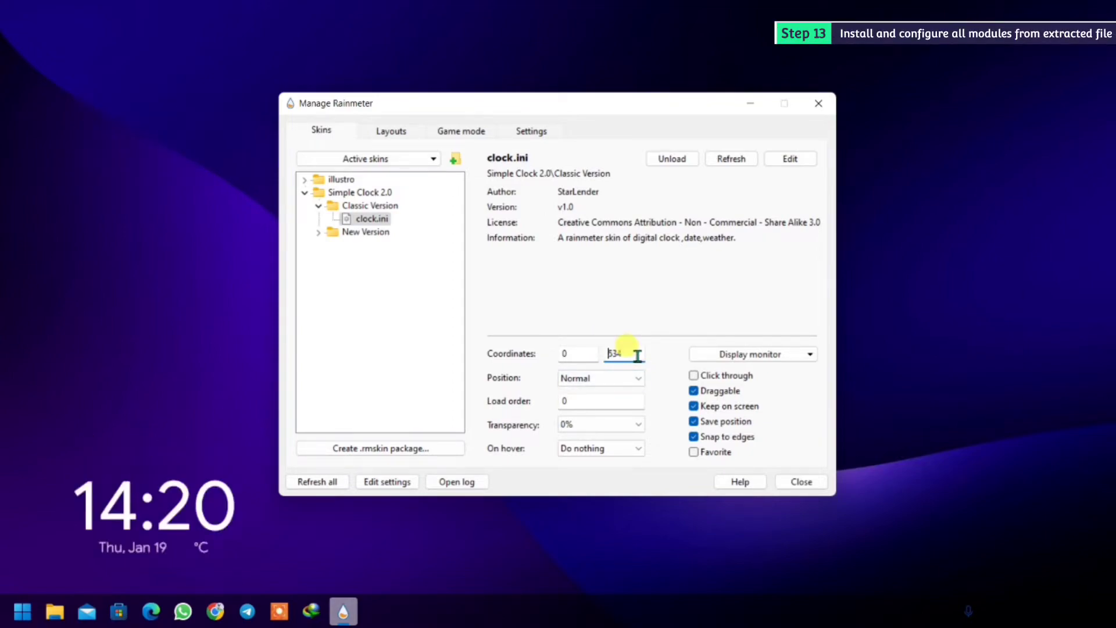
drag(638, 355, 591, 351)
text(470)
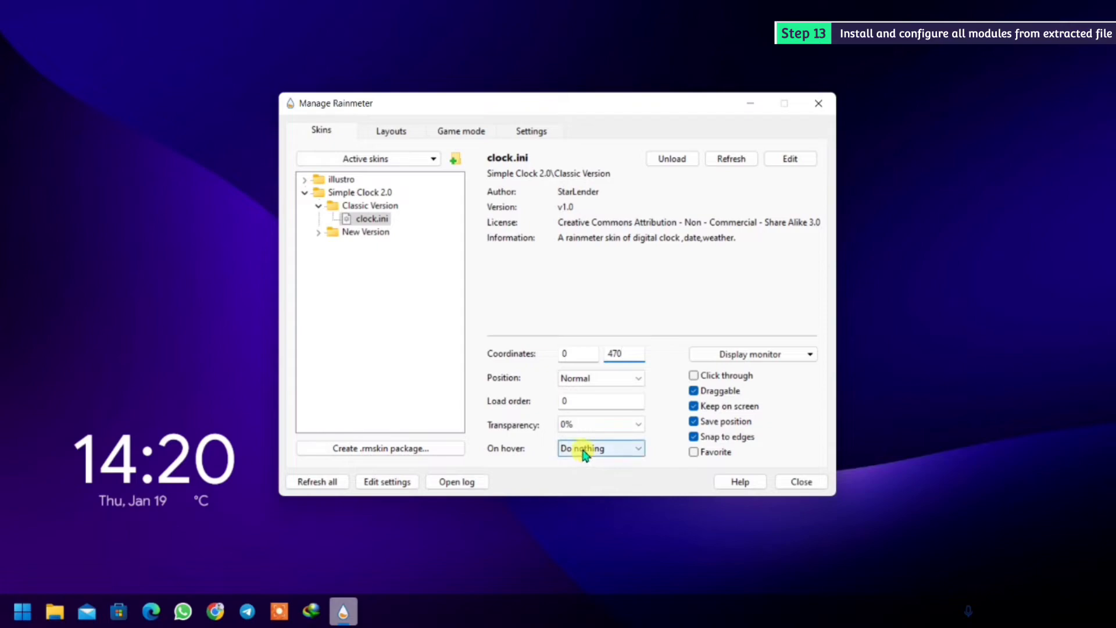
- Set the clock skin's transparency to 50%
double_click(586, 400)
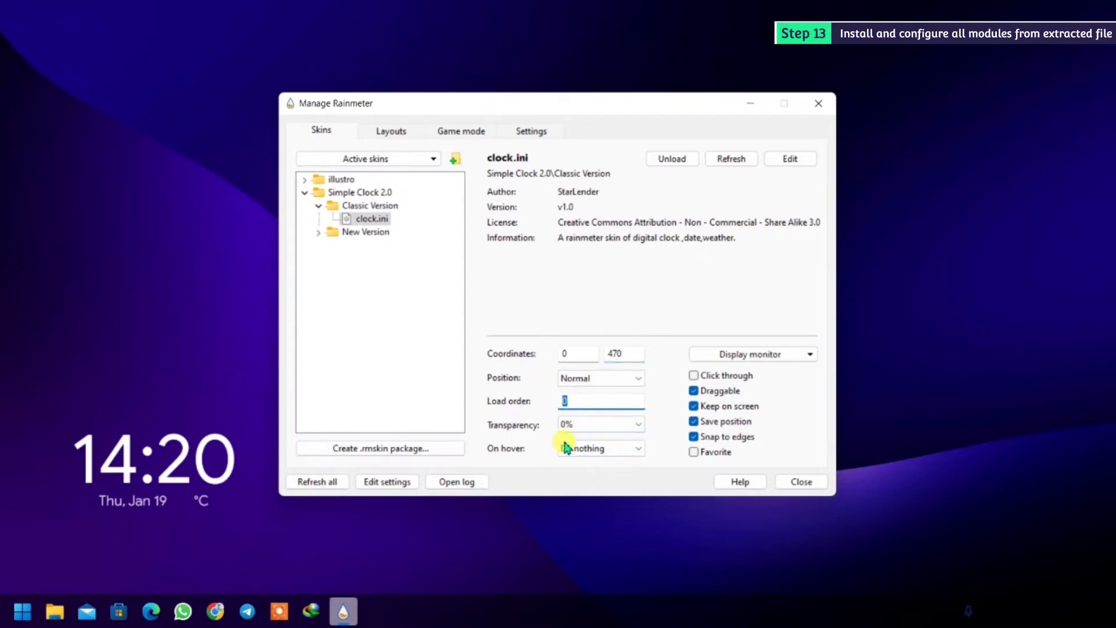
click(601, 425)
click(590, 477)
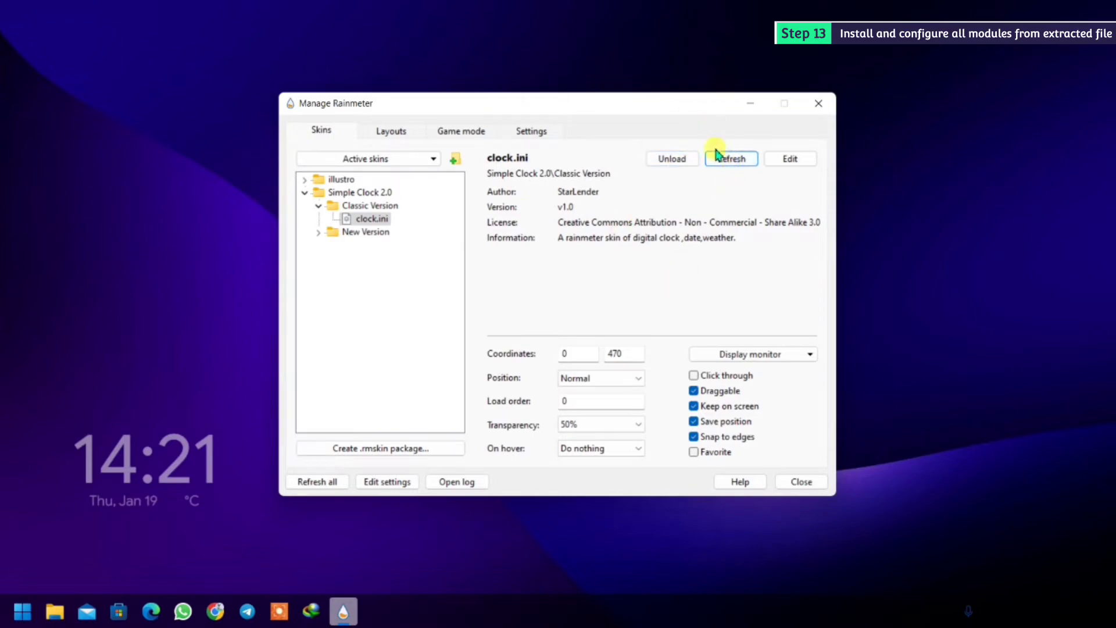
click(818, 105)
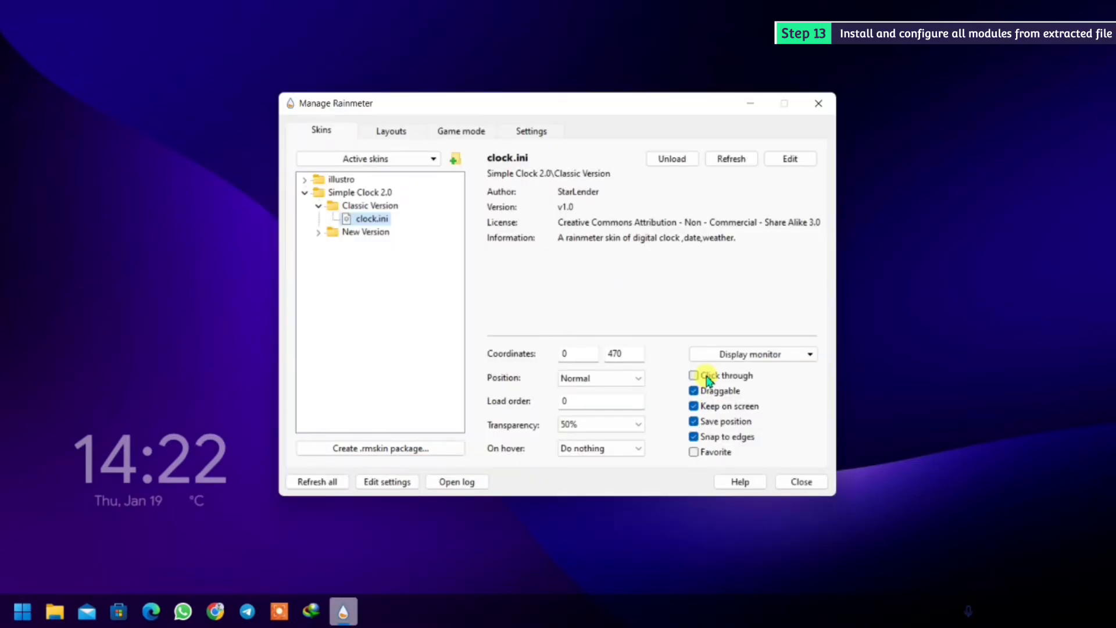
- Enable Click through for clock.ini, set its position to On desktop, and close the Rainmeter manager after refreshing all skins
click(605, 379)
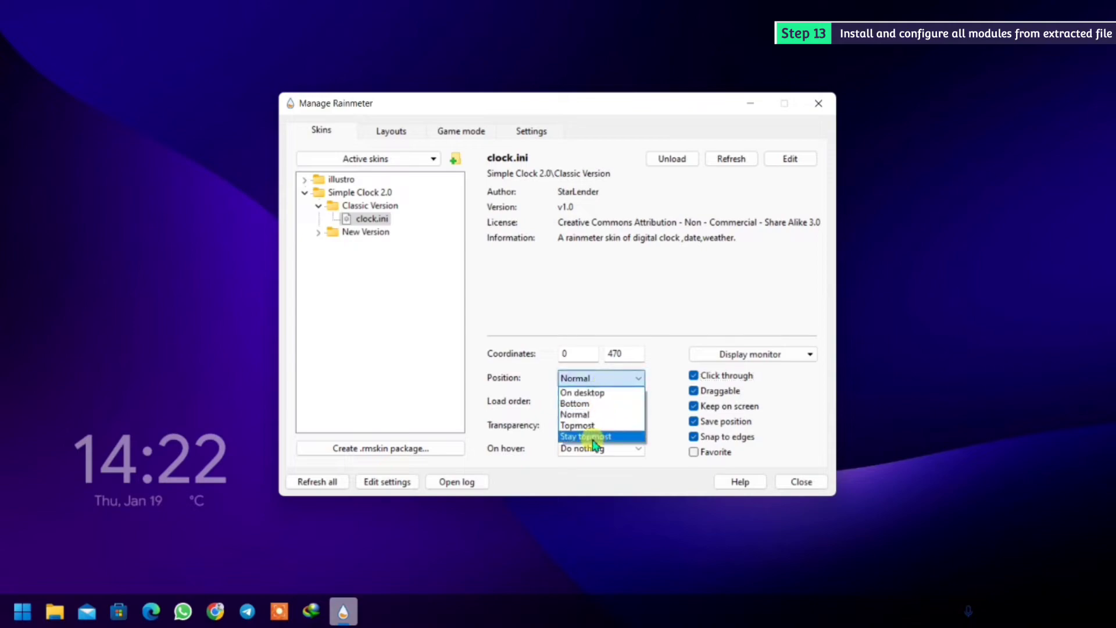
click(602, 393)
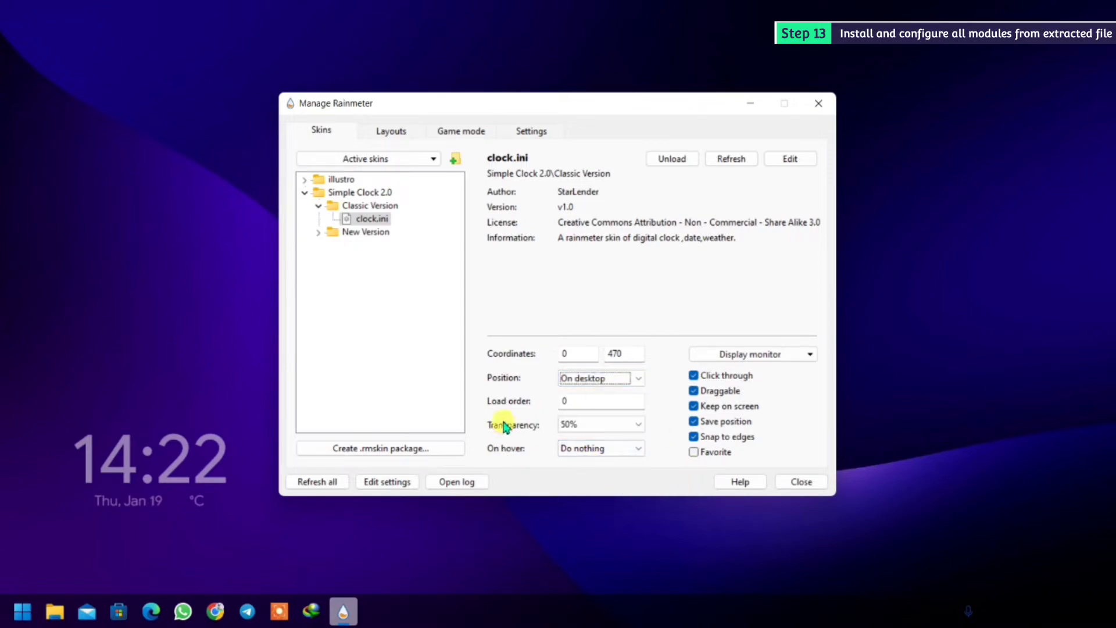
click(731, 158)
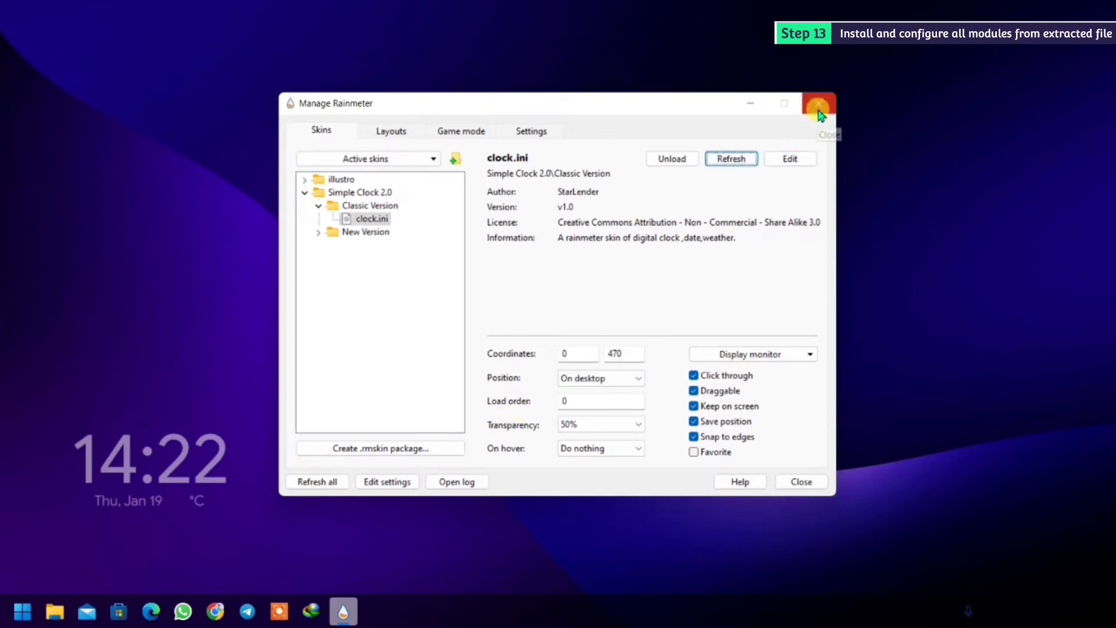
click(326, 482)
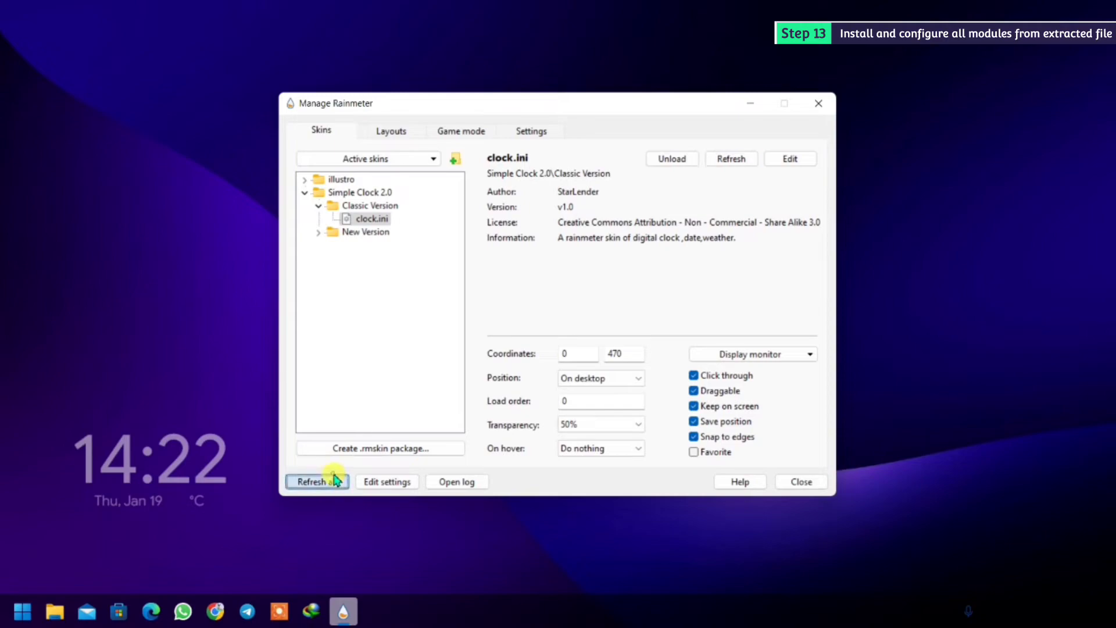
click(818, 102)
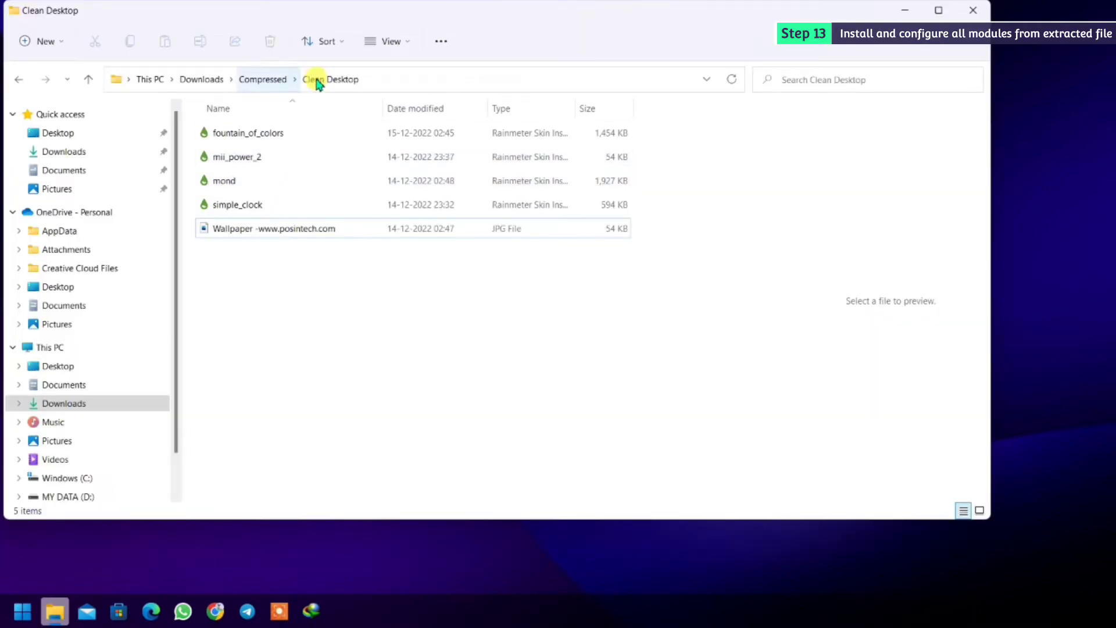
- Install the mii_power_2 skin package from the Clean Desktop folder and close the folder window
double_click(232, 169)
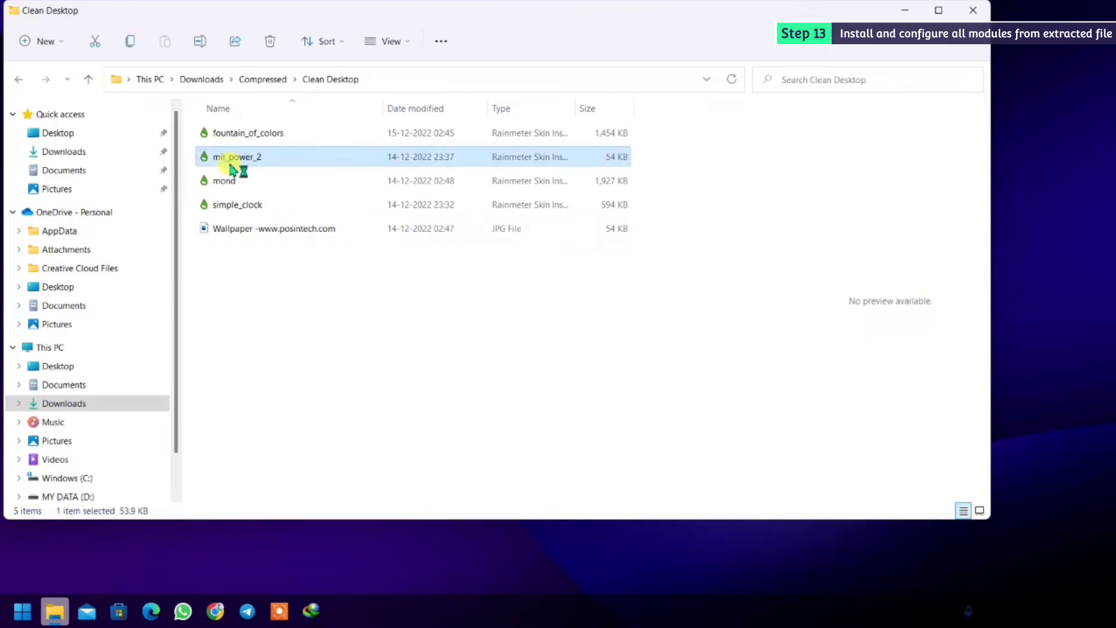
click(608, 418)
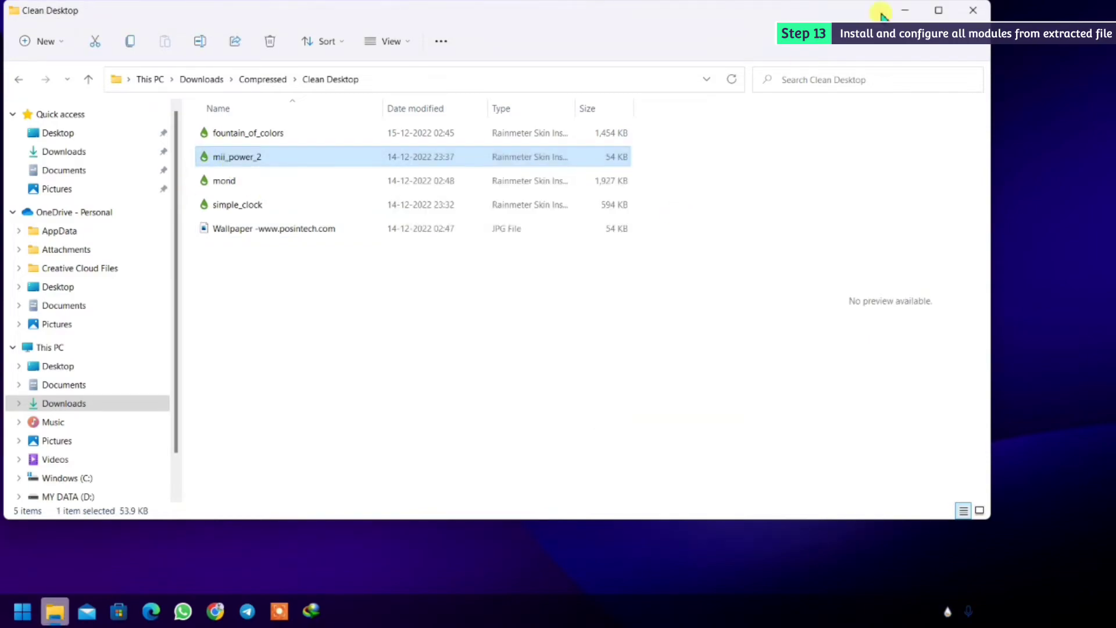
click(973, 11)
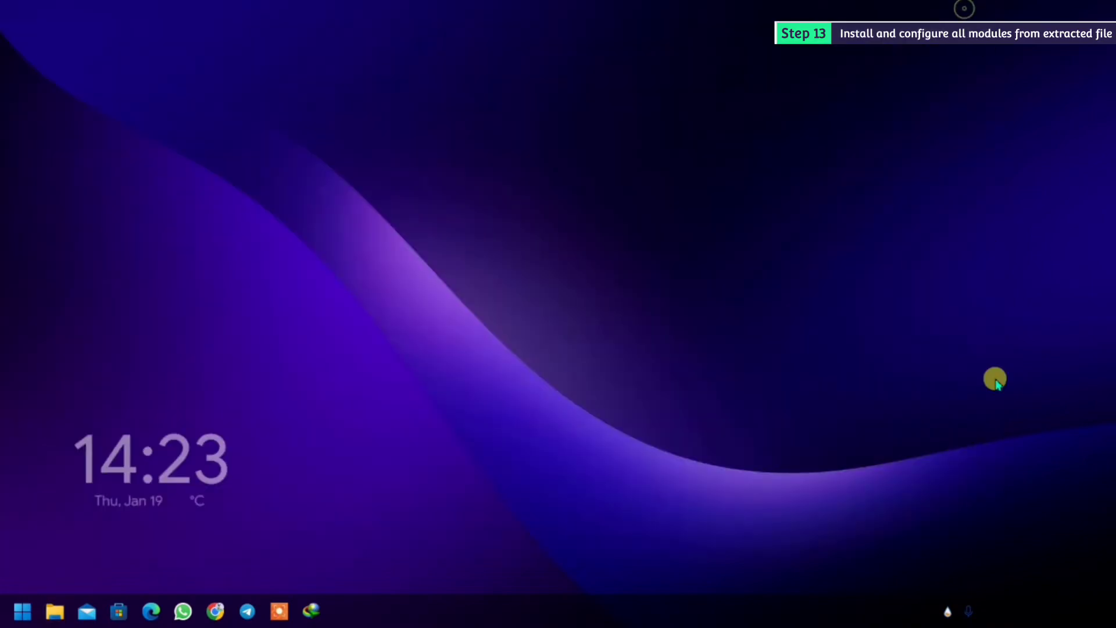
- Reopen the Rainmeter manager and load W.ini from the mii power\power skin folder
click(944, 611)
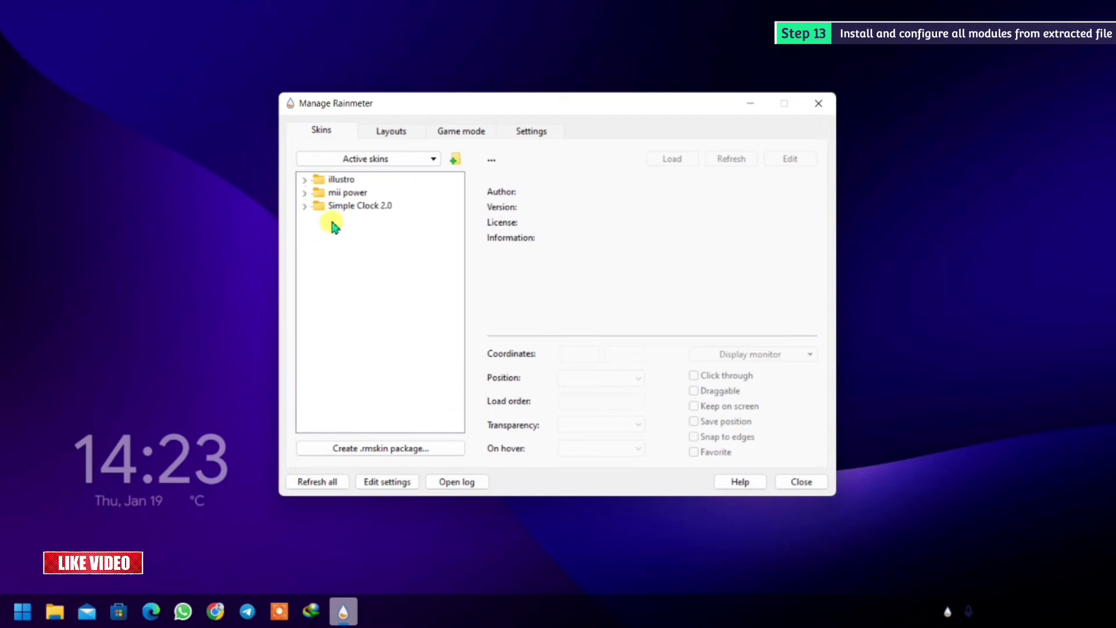
click(304, 193)
click(318, 206)
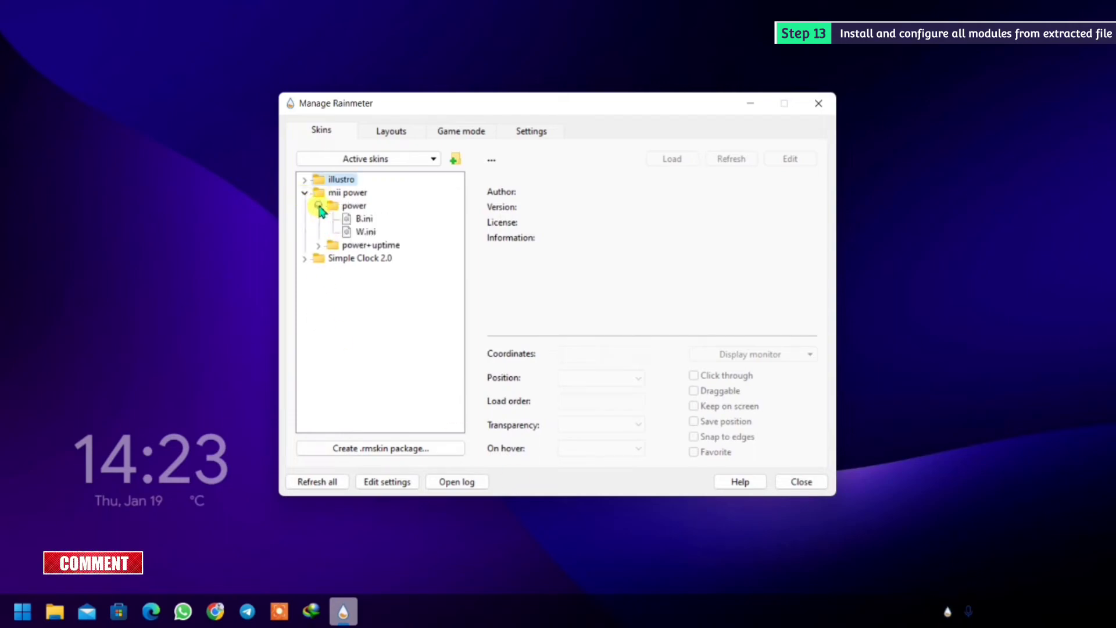
click(363, 219)
double_click(365, 232)
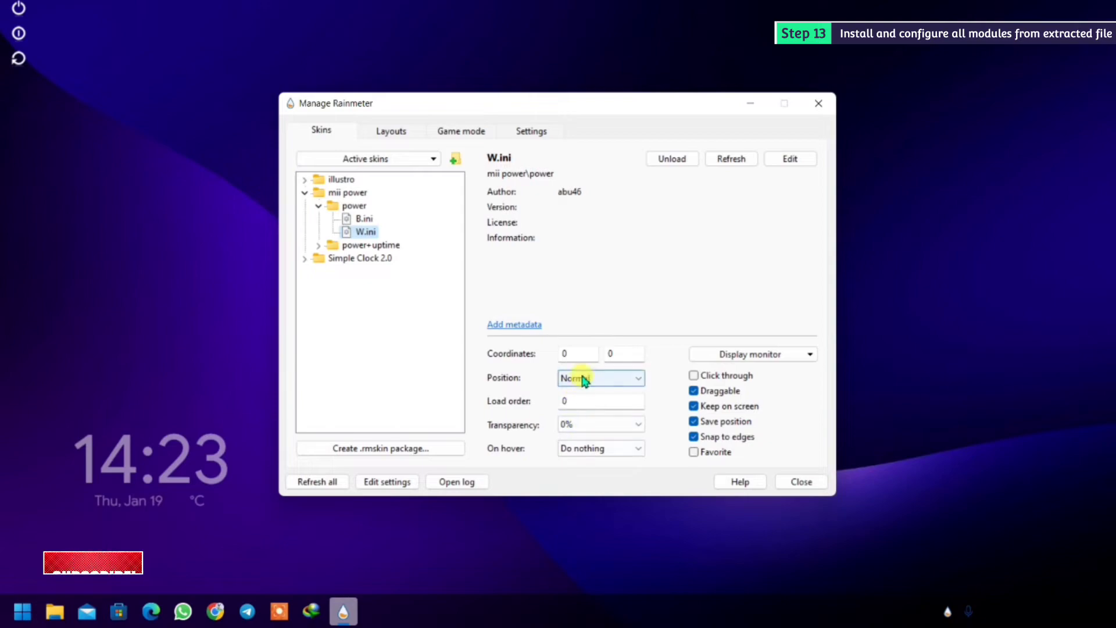
- Place the W.ini power skin beside the clock by setting its coordinates to 51 and 585
double_click(571, 353)
text(51)
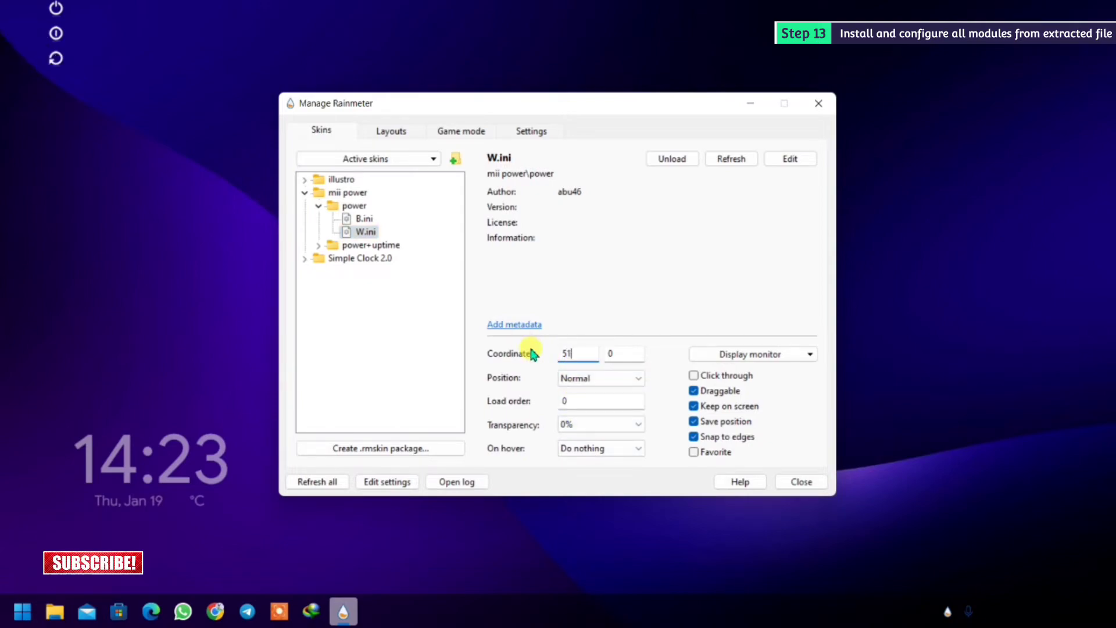
key(Tab)
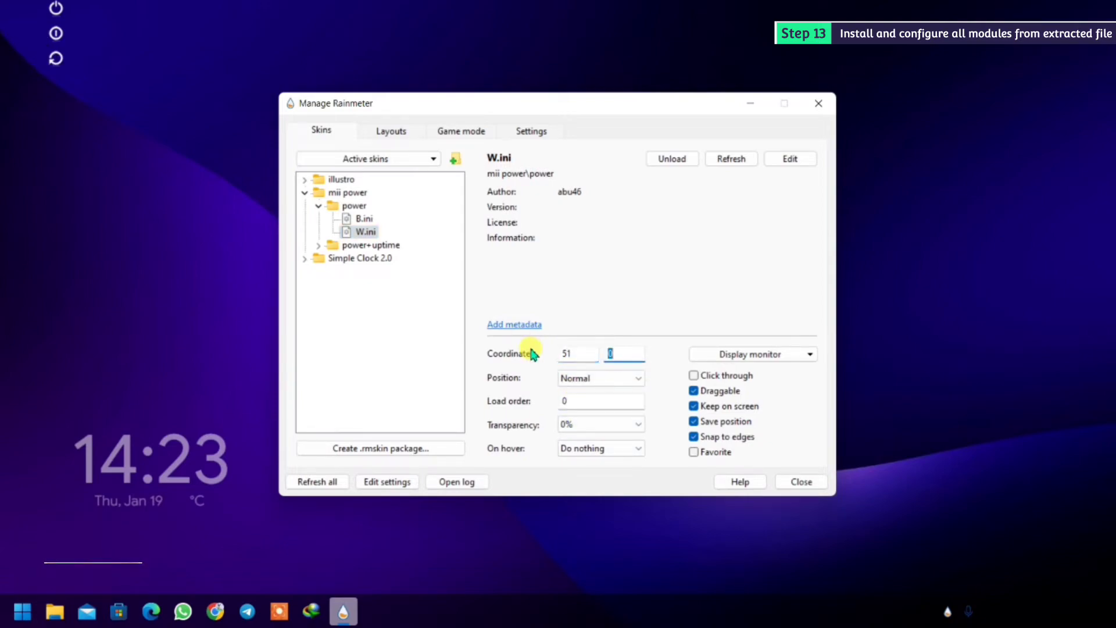
text(585)
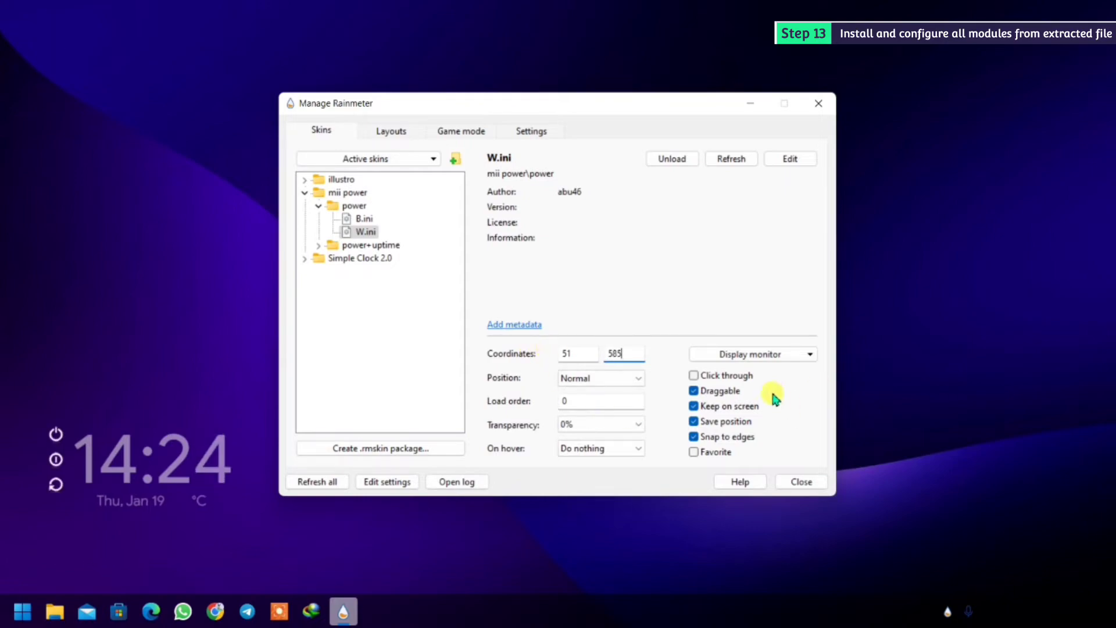
- Give the W.ini power skin Click through, the On desktop position and 50% transparency, and close the Rainmeter manager
click(733, 376)
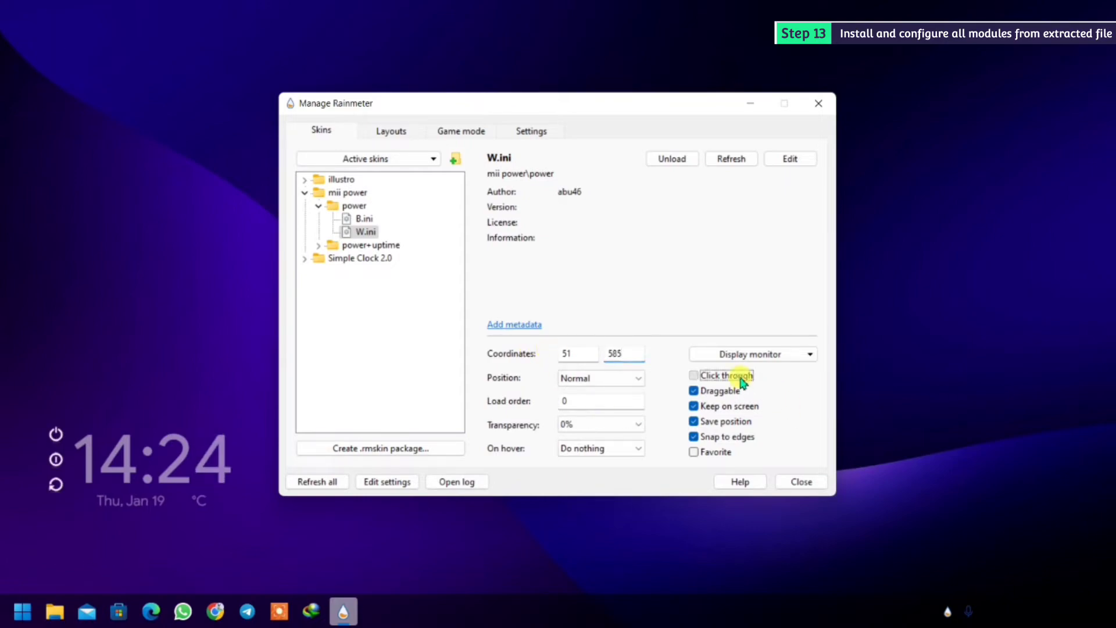
click(613, 379)
click(604, 391)
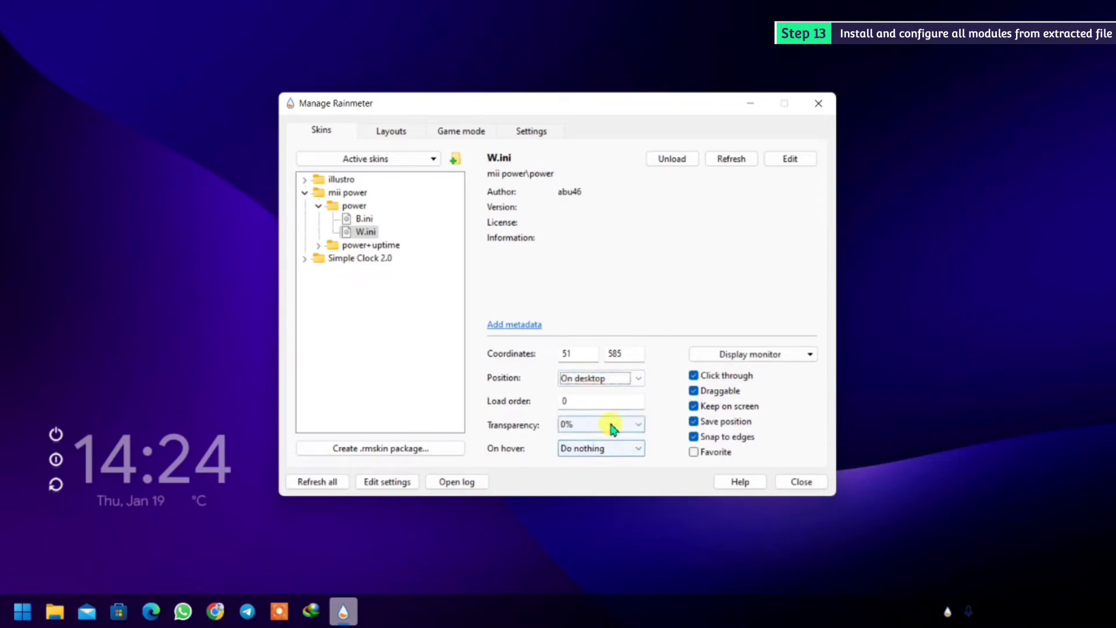
click(607, 425)
click(589, 490)
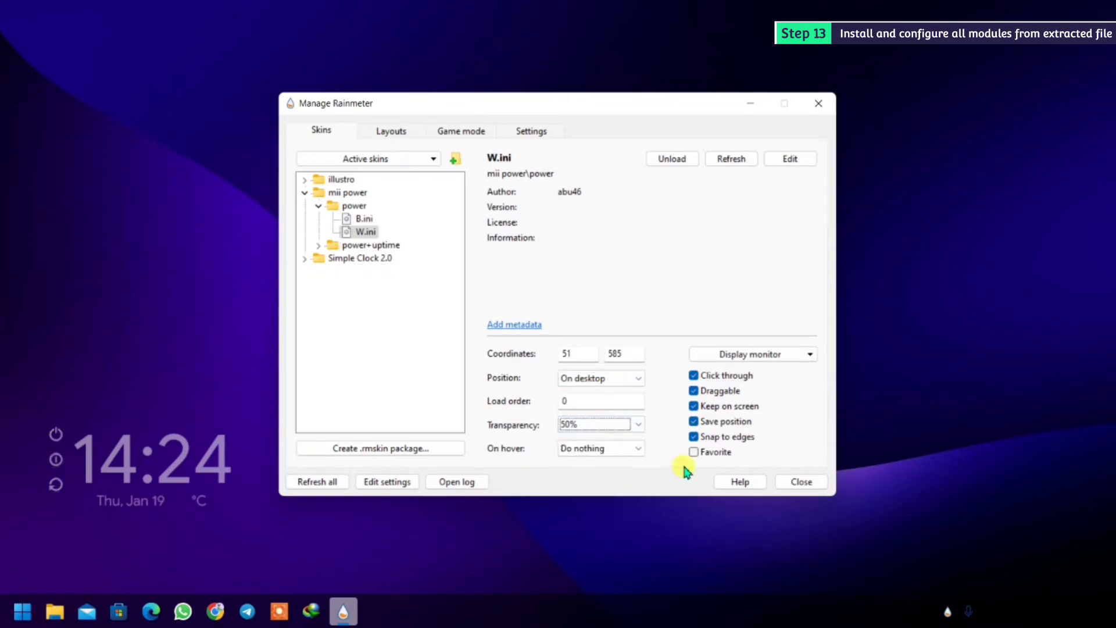
click(798, 482)
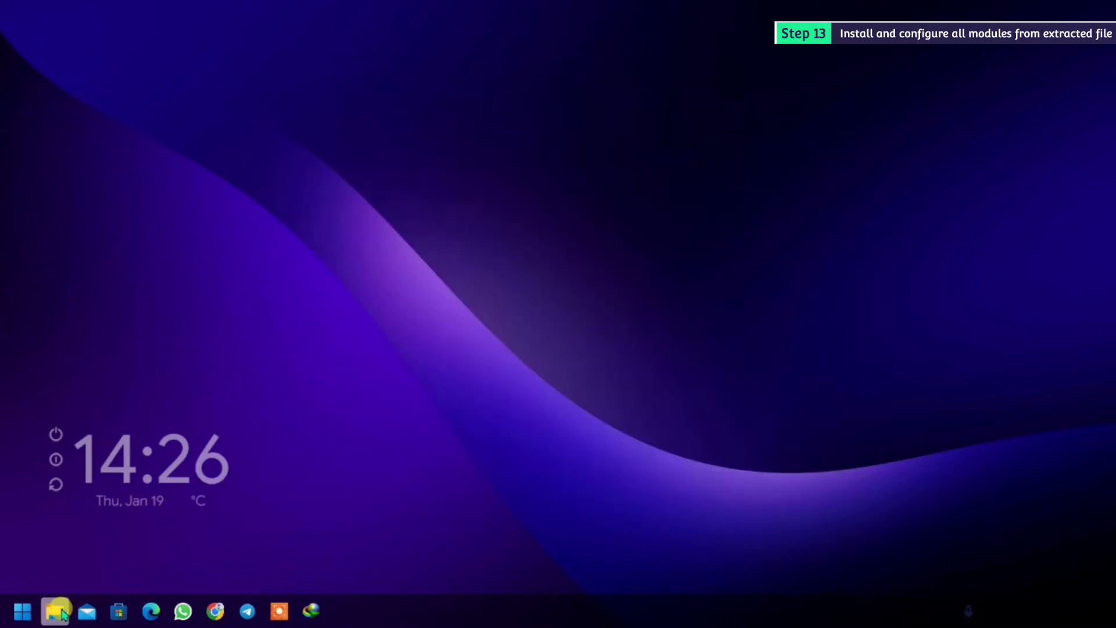
- Open the Clean Desktop folder inside the Compressed folder of Downloads
click(60, 612)
click(60, 611)
click(61, 611)
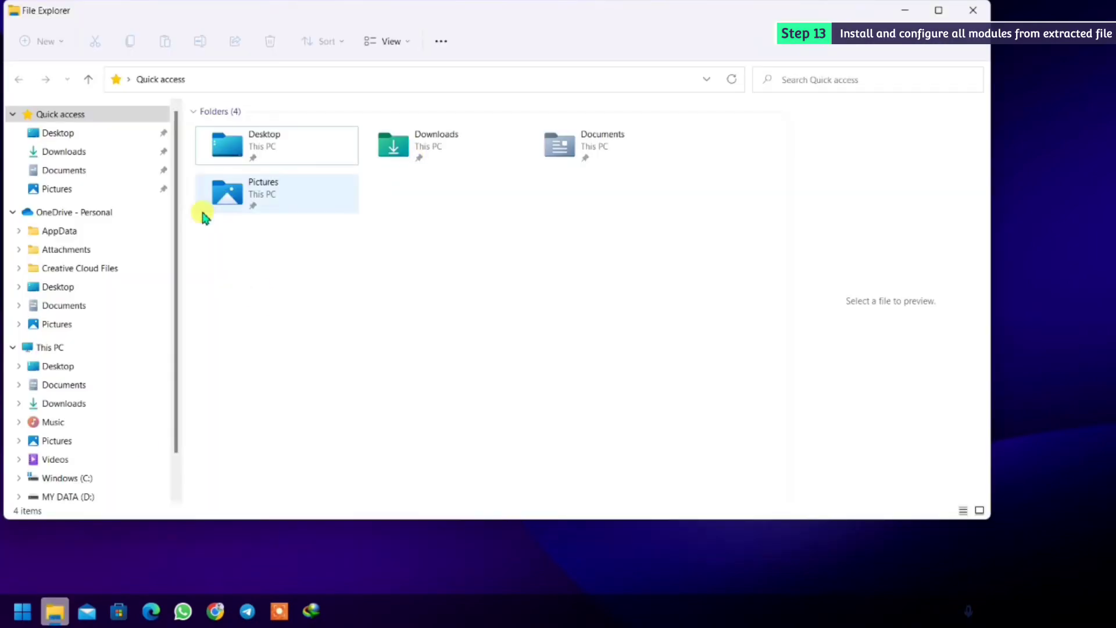
click(66, 154)
click(250, 163)
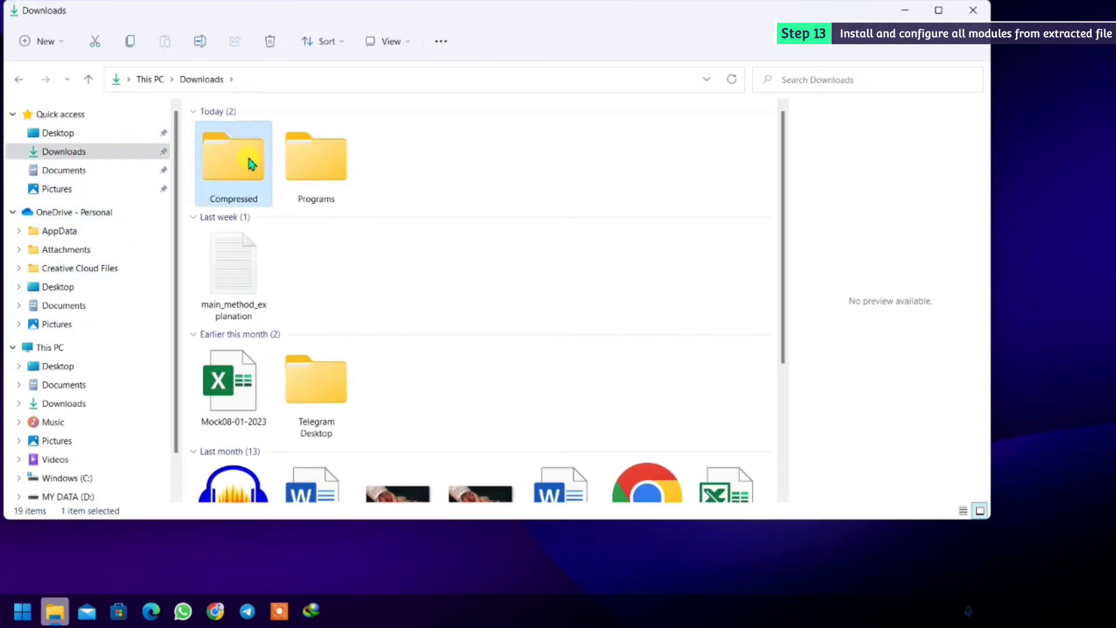
double_click(250, 163)
double_click(249, 160)
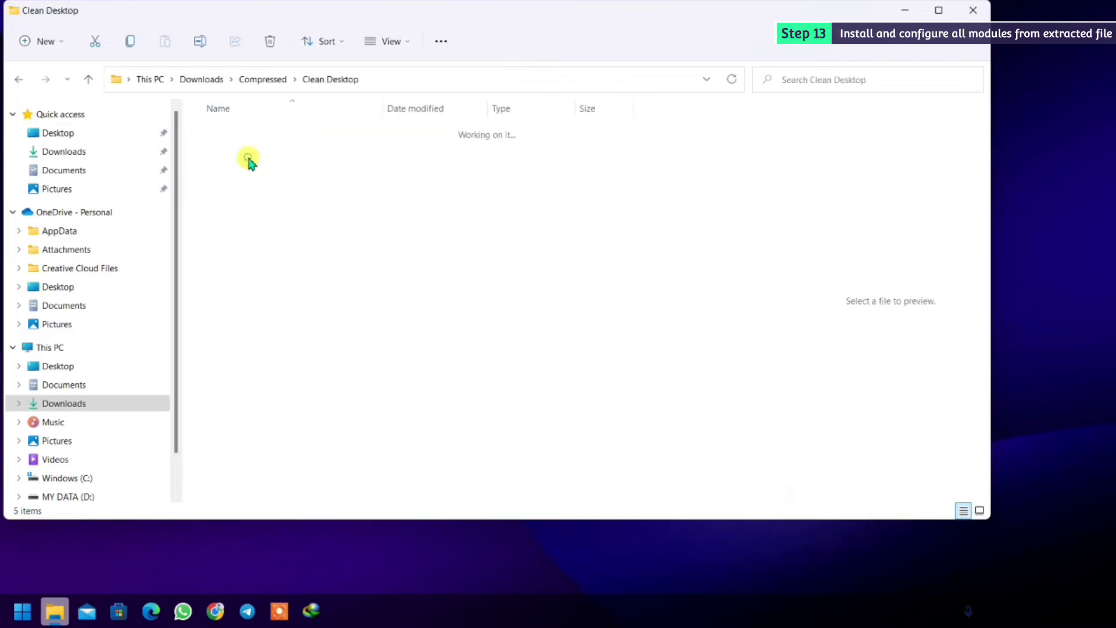
- Install the mond skin package with its included layout, close its settings screen and minimize the folder window
double_click(254, 185)
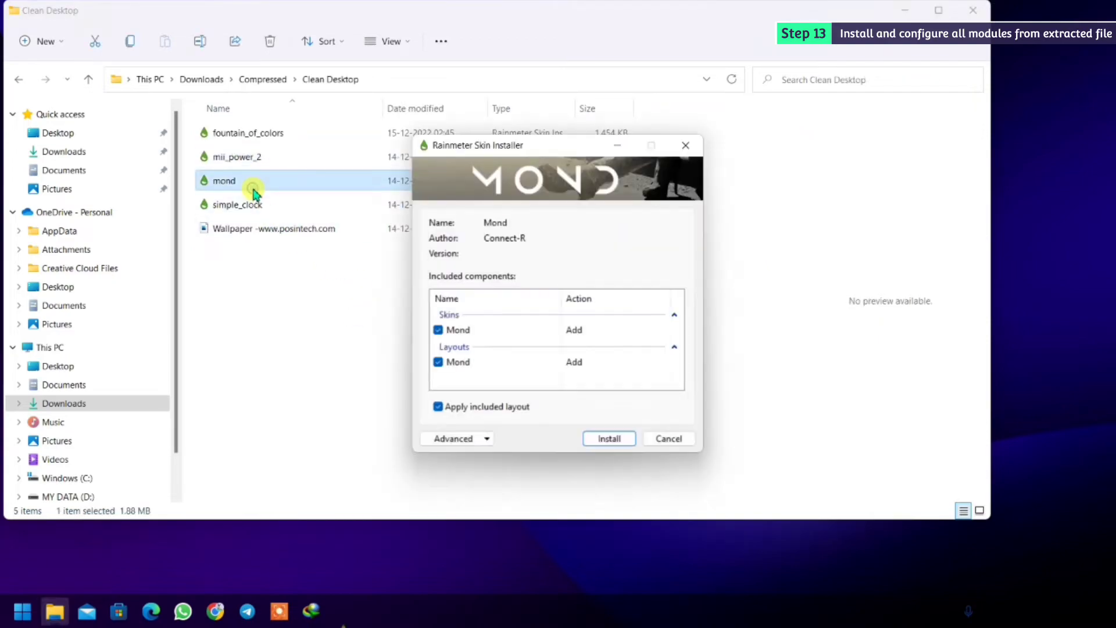
click(608, 439)
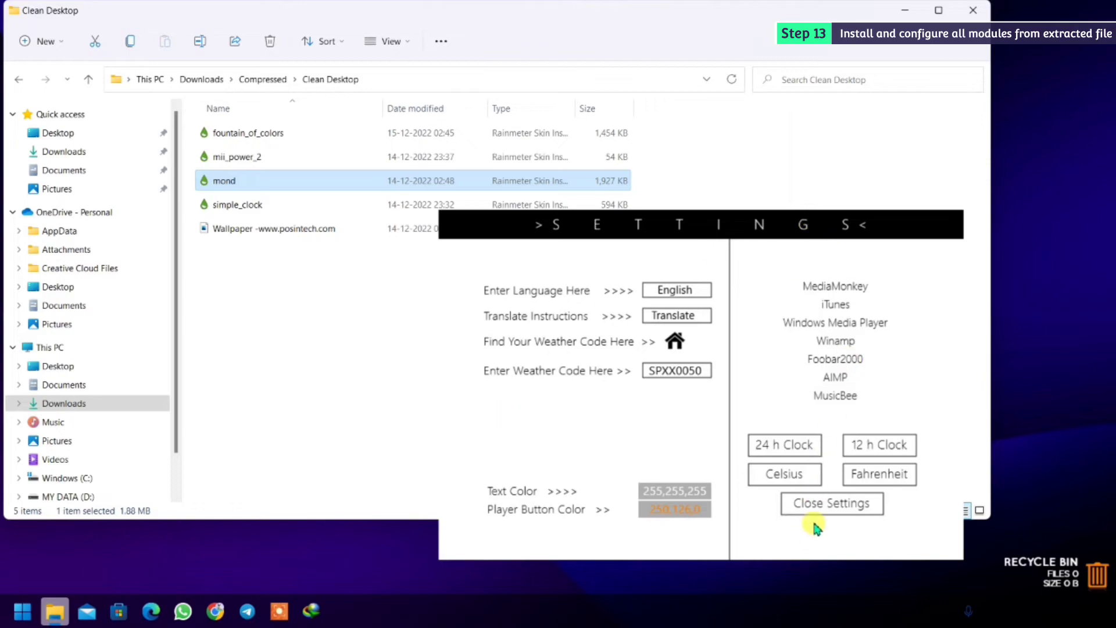
click(830, 503)
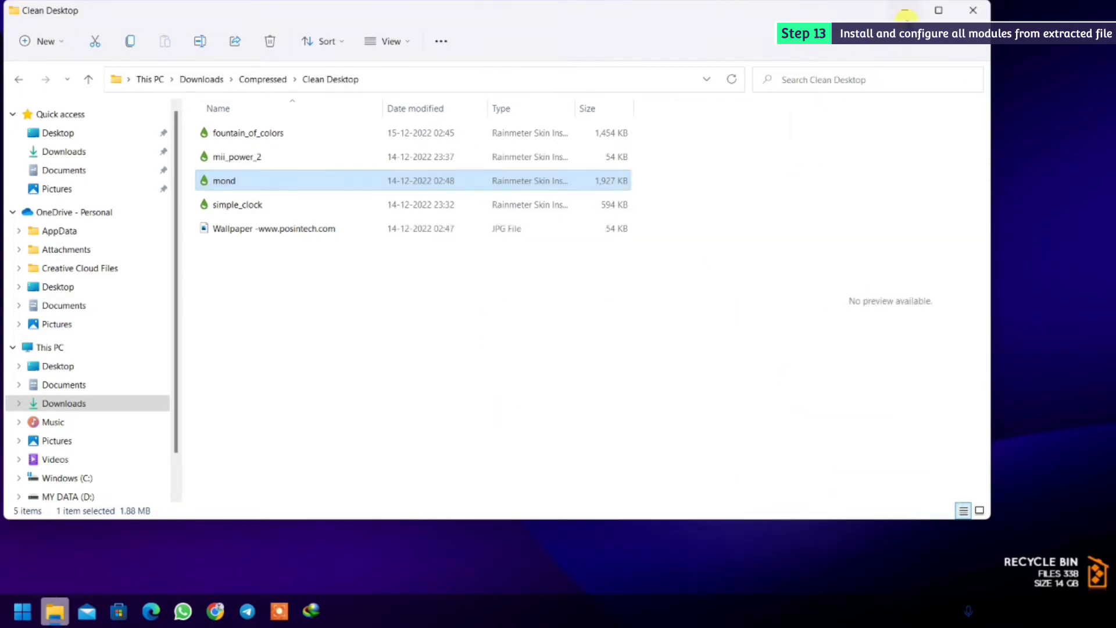
click(905, 10)
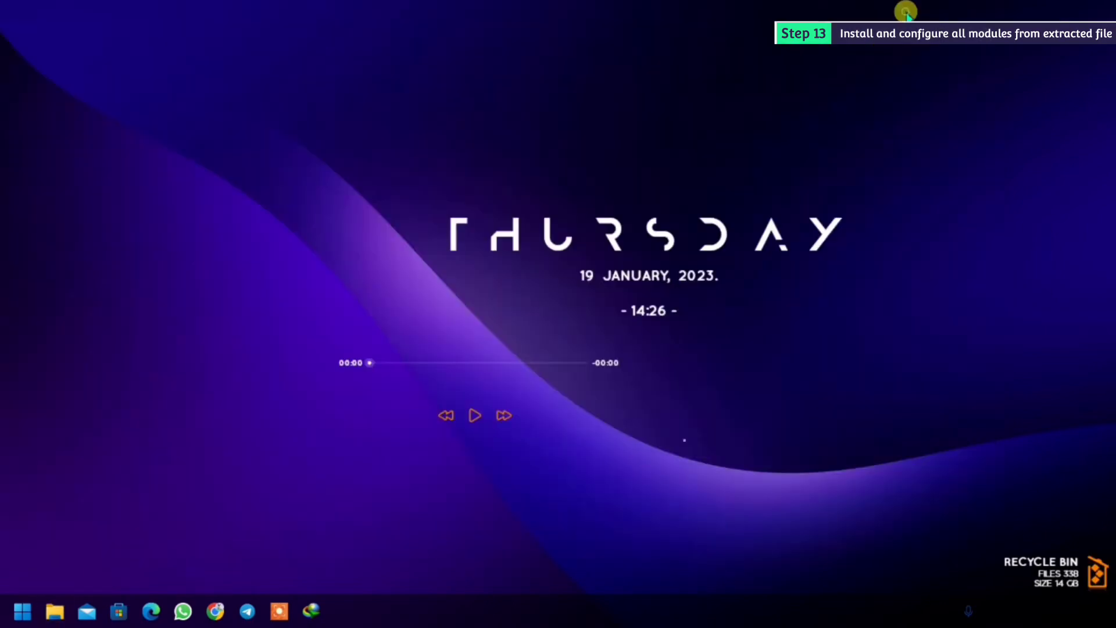
- Unload the Mond music player and Recycle Bin skins from the desktop
right_click(504, 372)
click(552, 540)
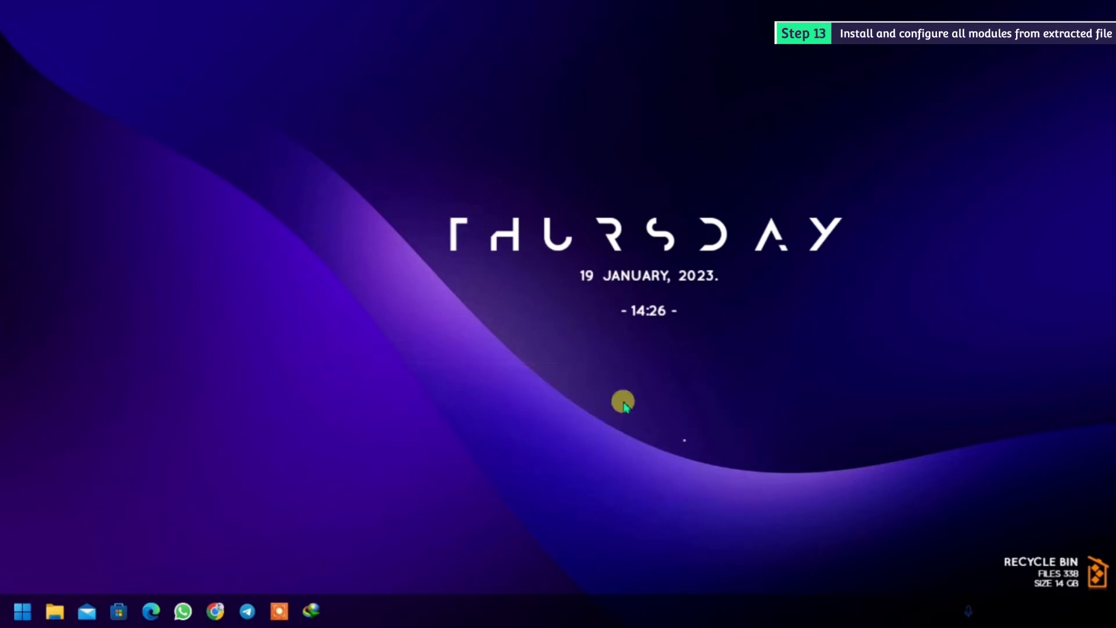
click(1081, 583)
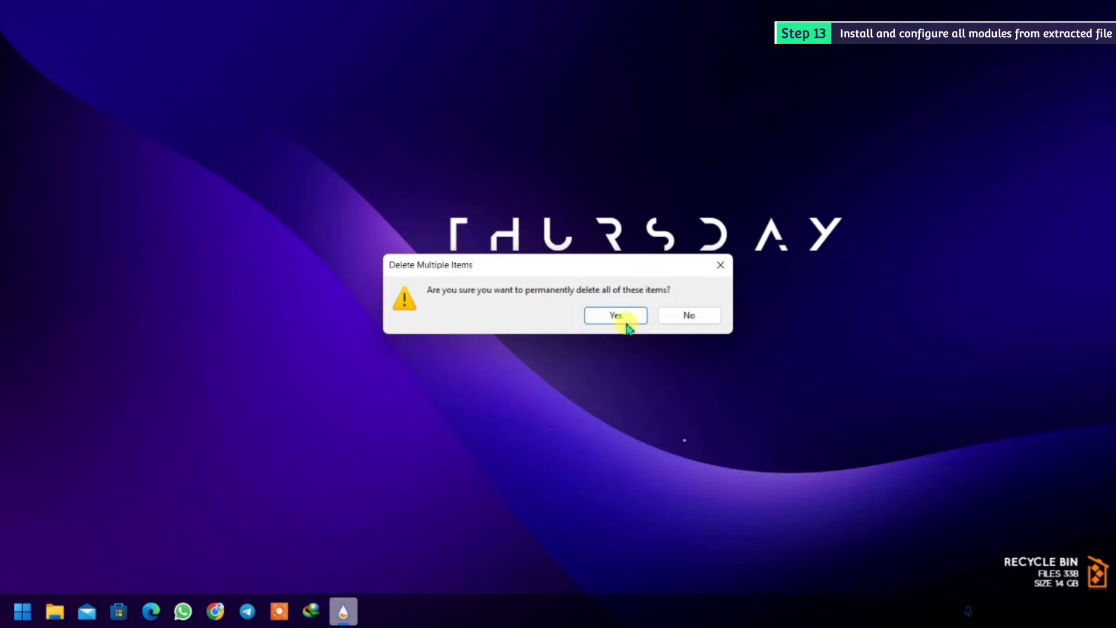
click(720, 265)
right_click(1058, 574)
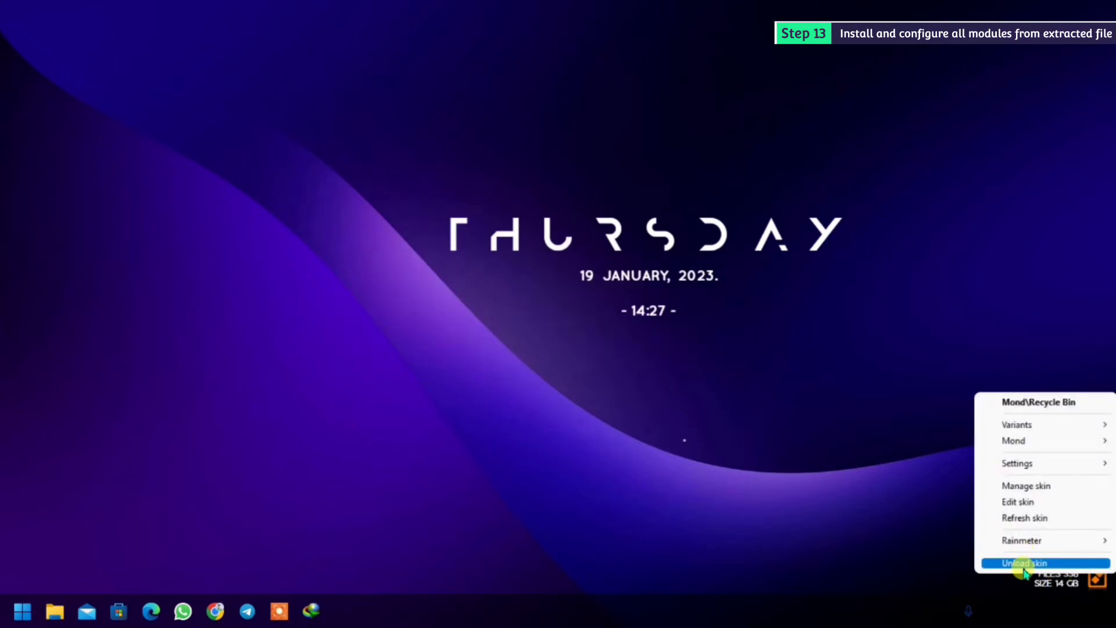
click(1023, 564)
- Move the Mond clock skin a little left and down, closer to the middle of the desktop
right_click(661, 308)
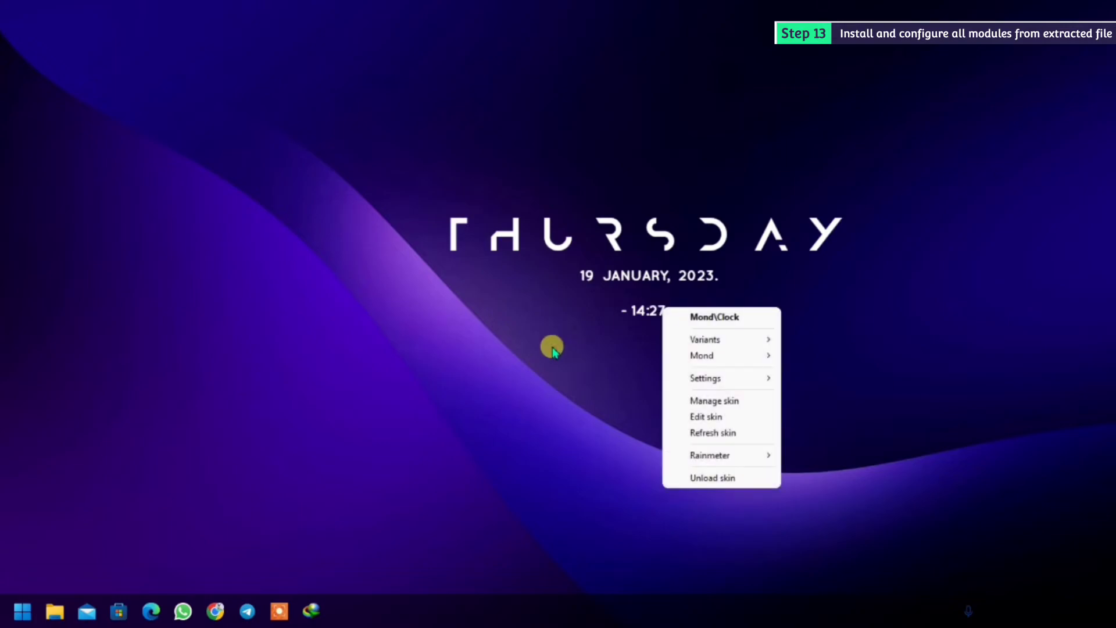
click(601, 246)
drag(600, 246, 525, 261)
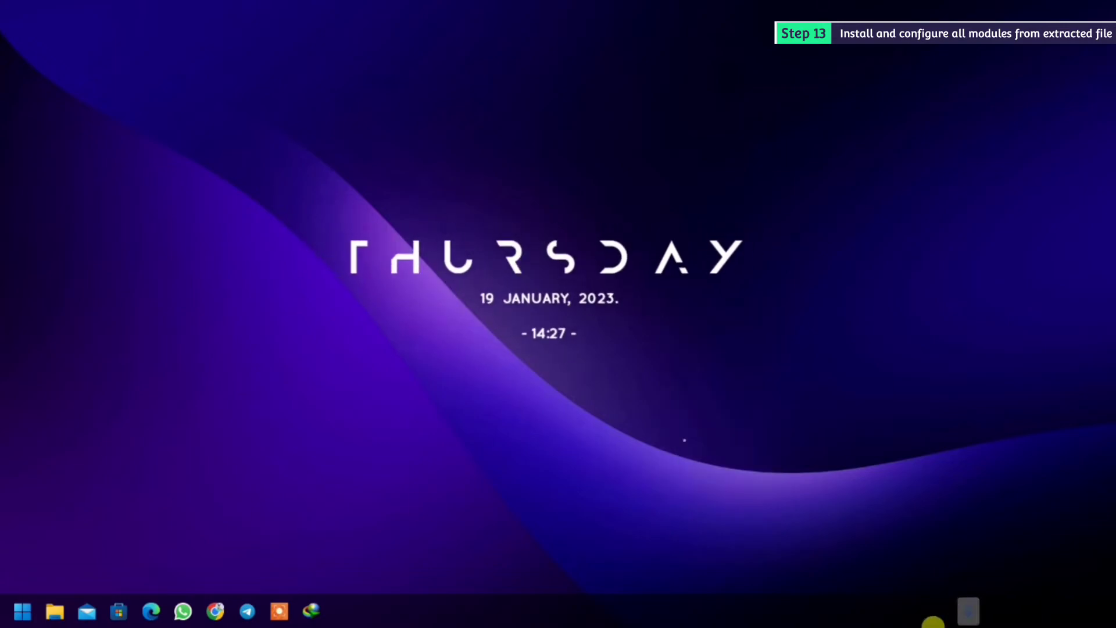
- Reopen the Rainmeter manager and load Settings.ini from the Mond\Settings skin folder
click(968, 610)
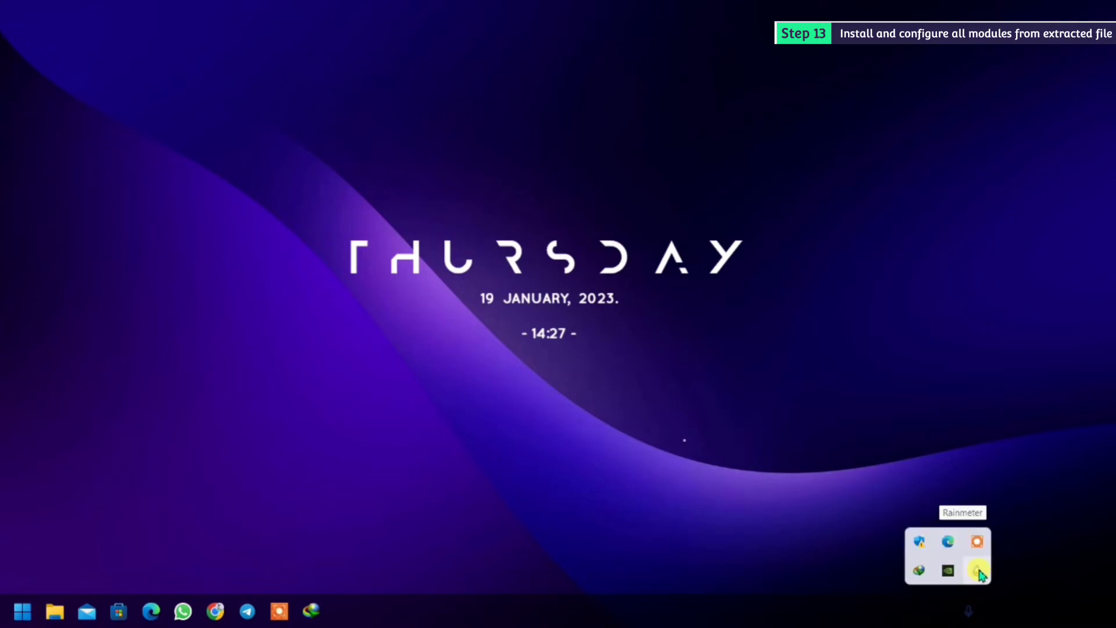
click(978, 572)
click(304, 206)
click(318, 219)
click(348, 232)
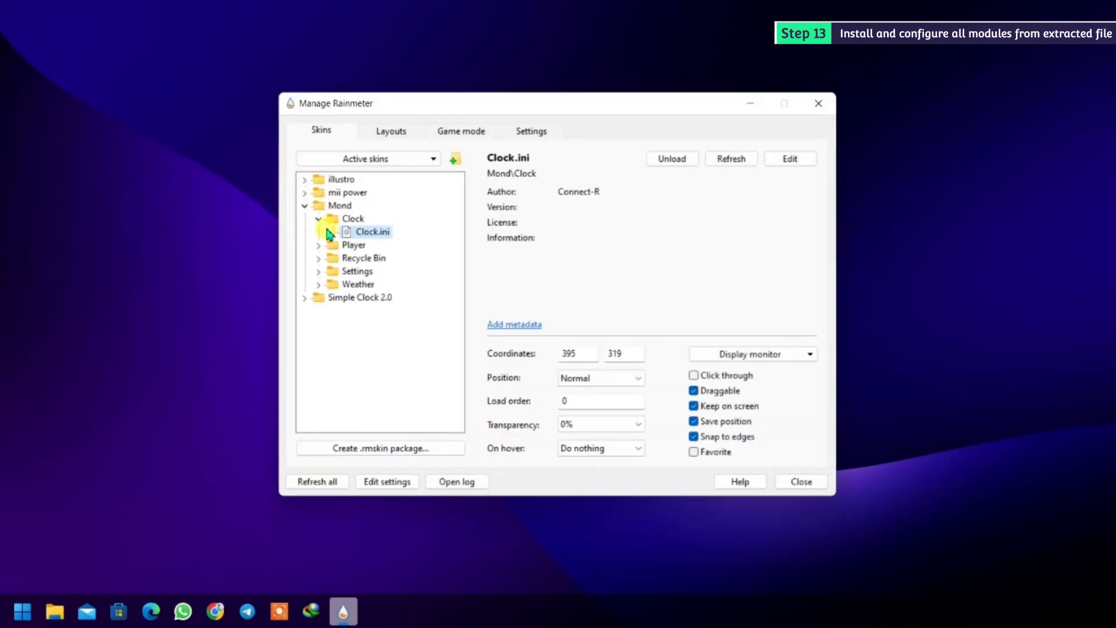
click(319, 220)
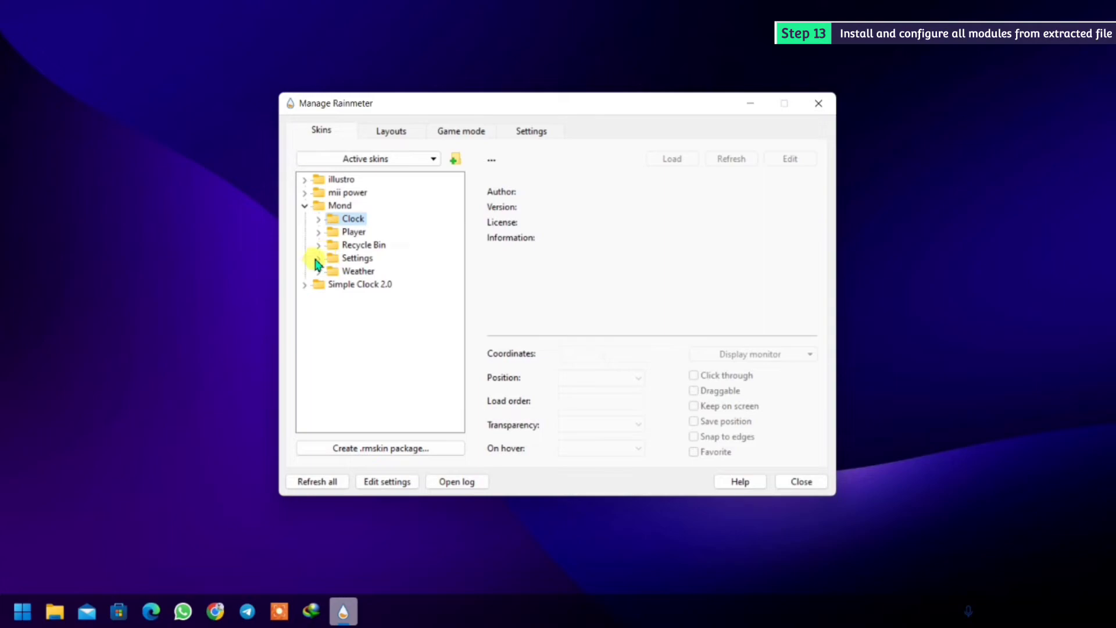
click(319, 259)
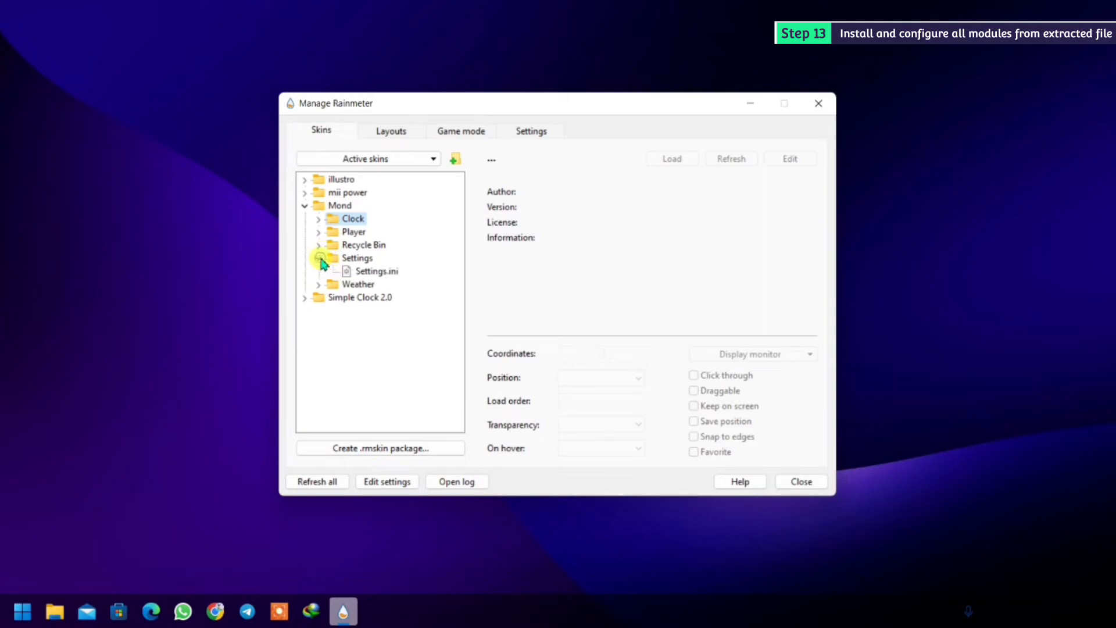
click(378, 273)
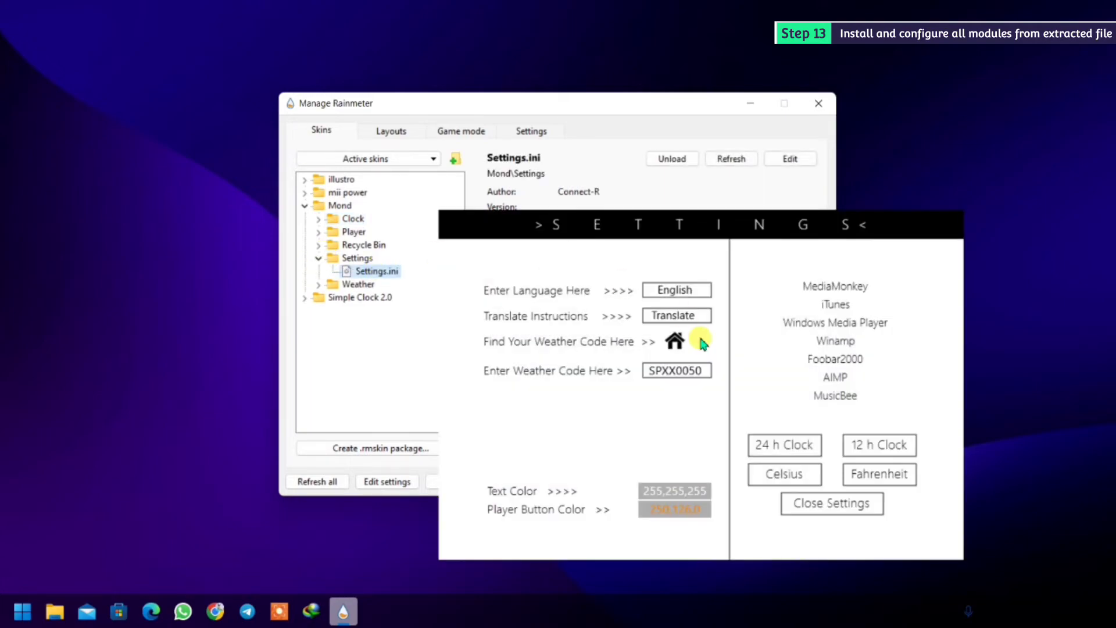
- Set the Mond text color to RGB 165, 41, 227
click(676, 492)
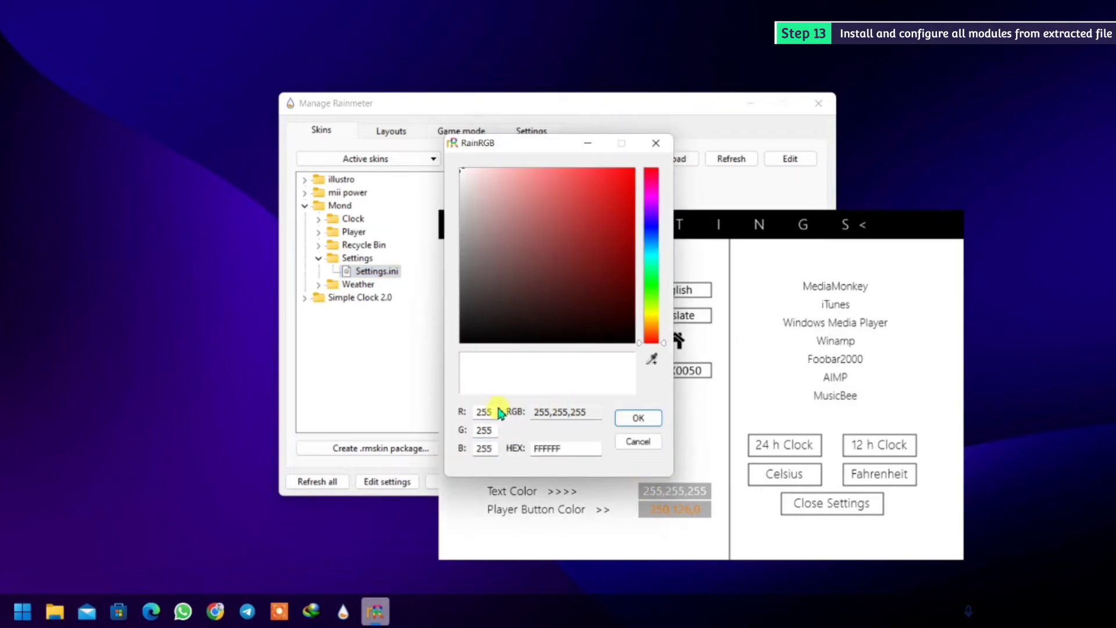
drag(494, 414, 489, 412)
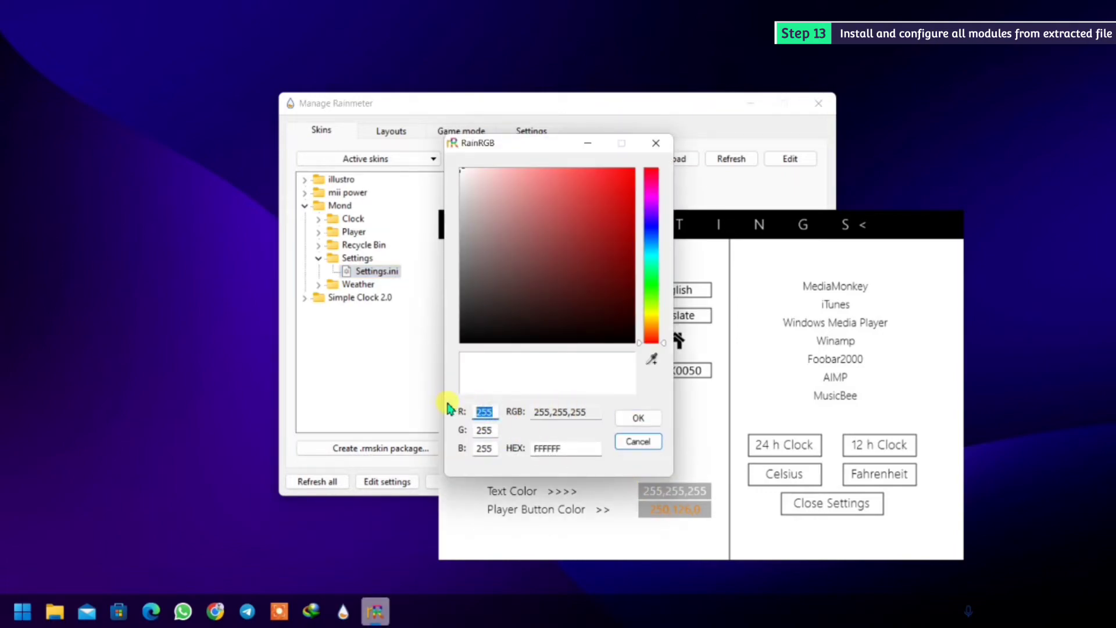
text(165)
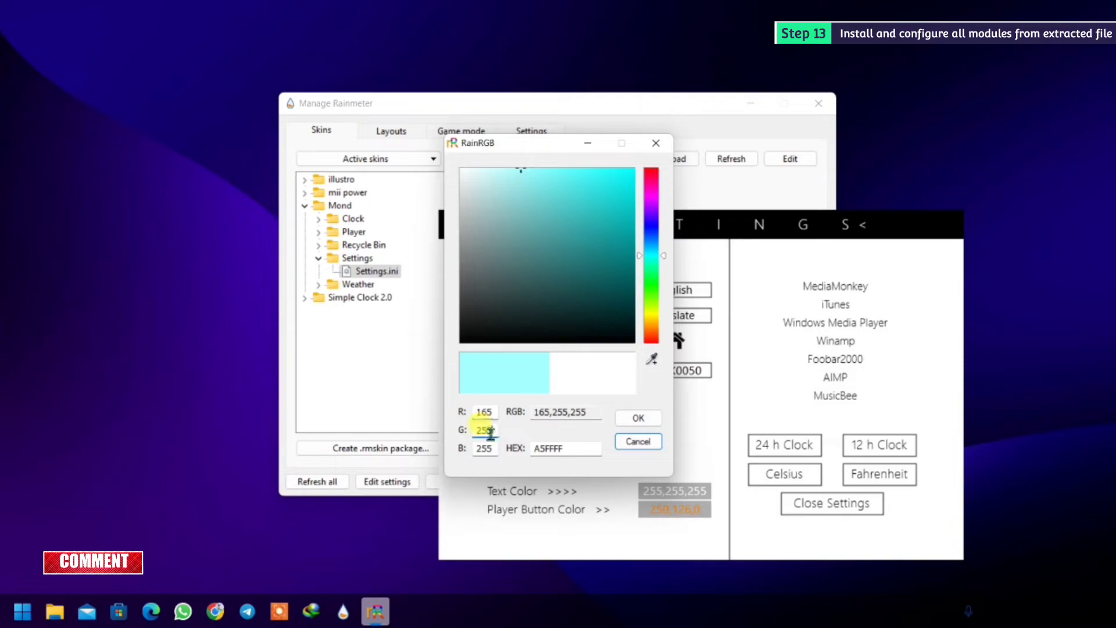
drag(492, 432, 465, 427)
text(41)
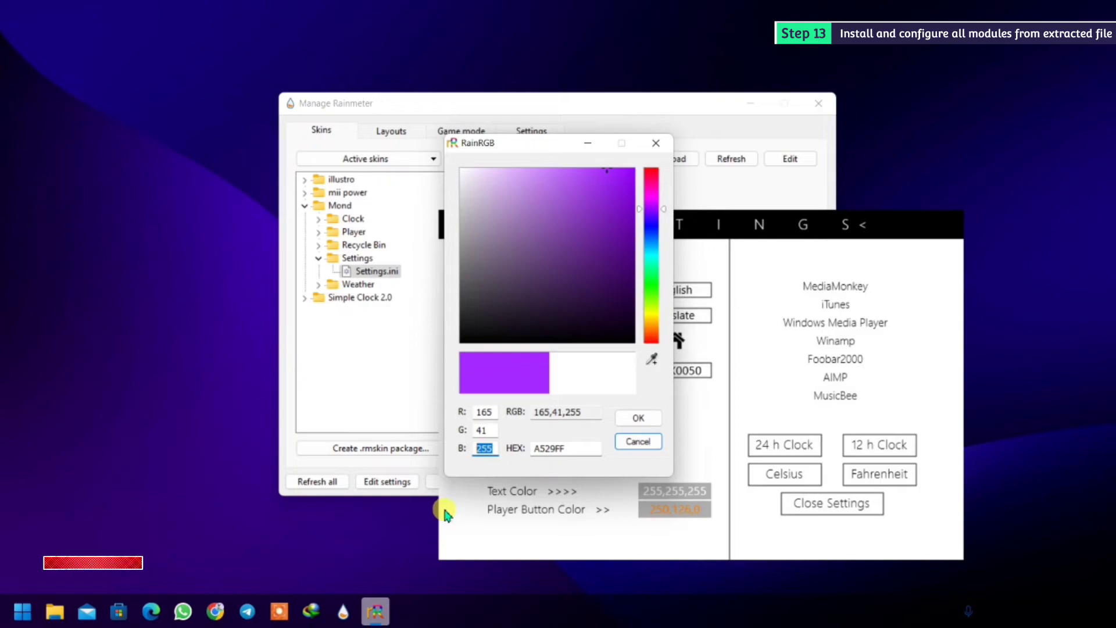
text(0)
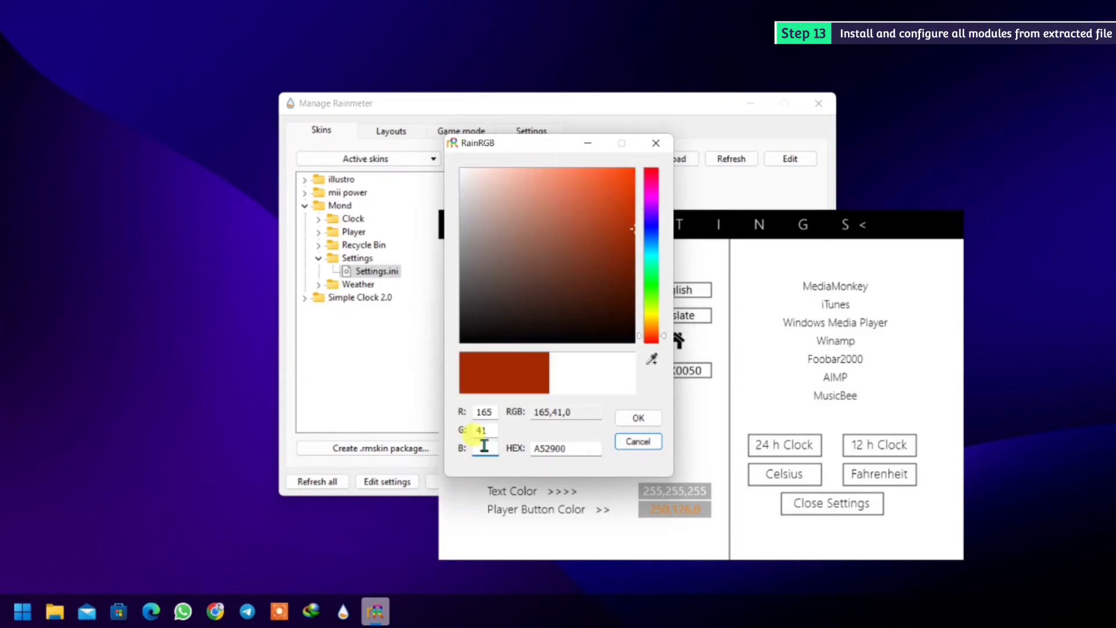
text(27)
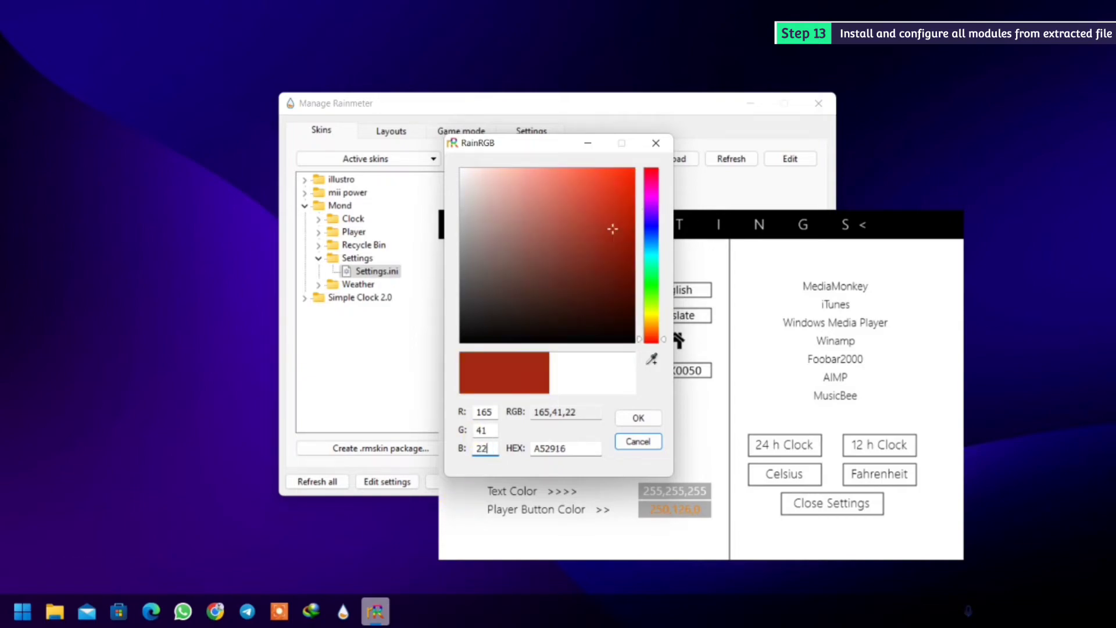
click(638, 419)
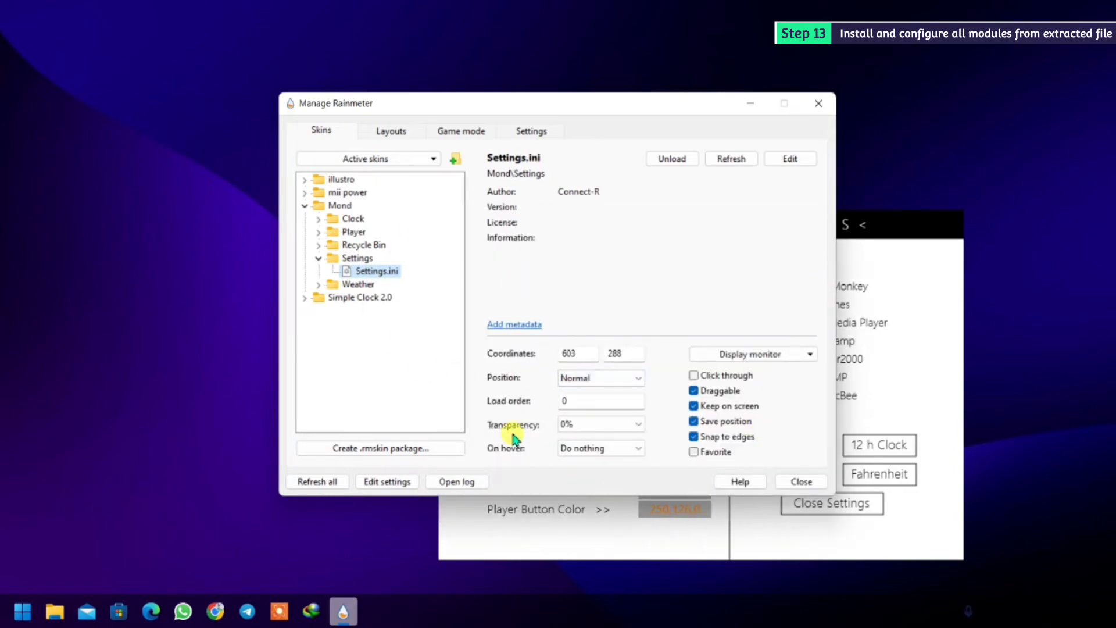
- Close the Rainmeter manager and the Mond settings, and shift the Mond clock skin slightly left and down
click(792, 484)
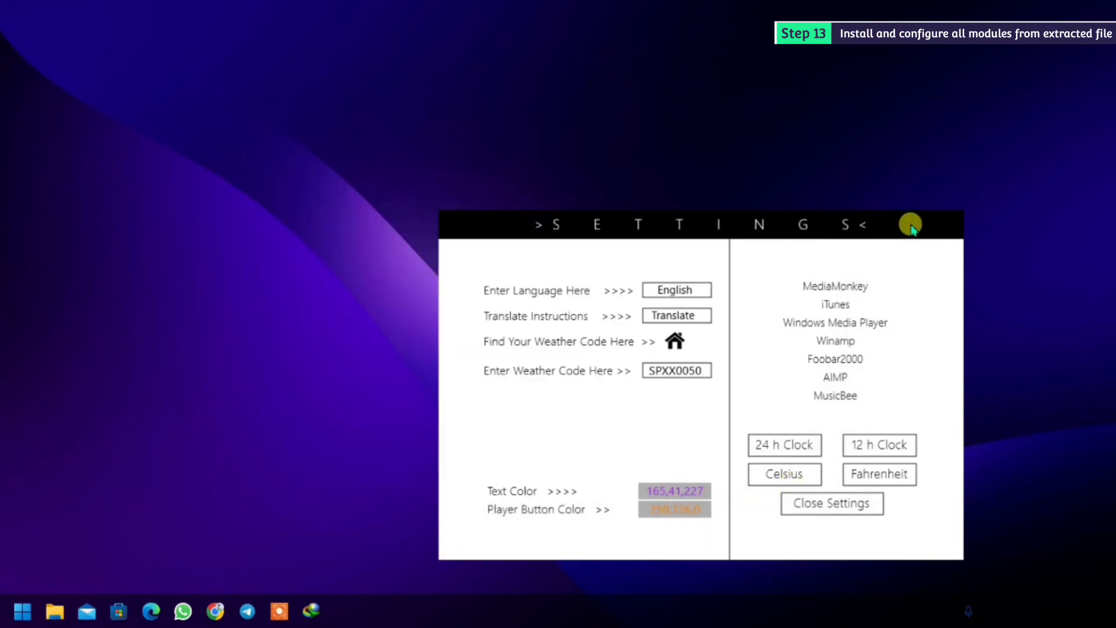
click(826, 503)
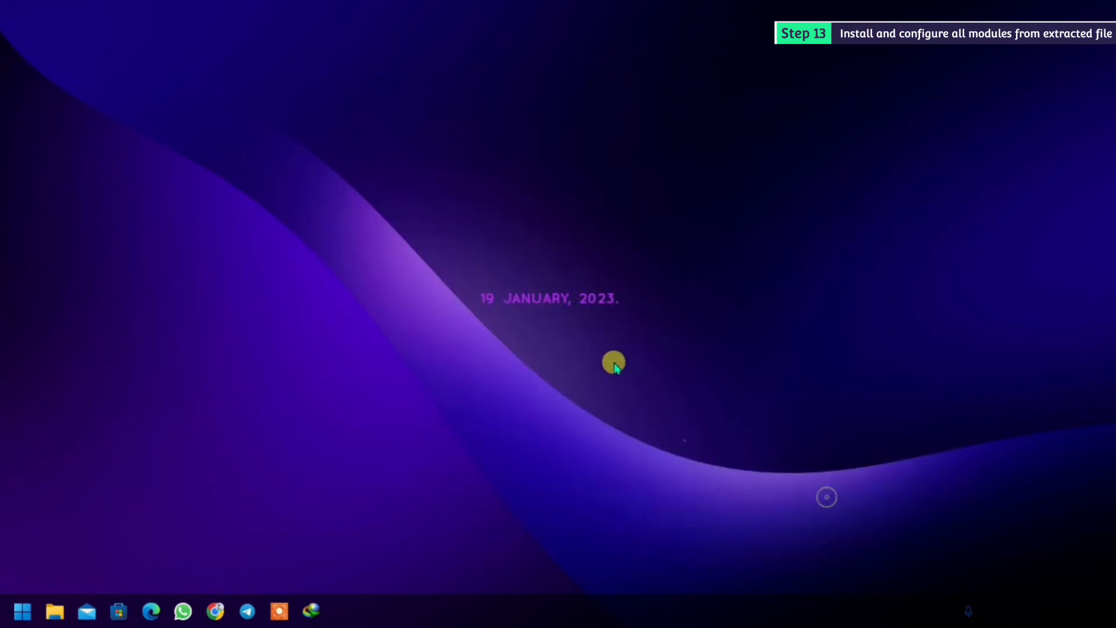
drag(557, 302, 504, 312)
- Reopen the Rainmeter manager and open Clock.ini from the Mond\Clock skin folder for editing
click(947, 610)
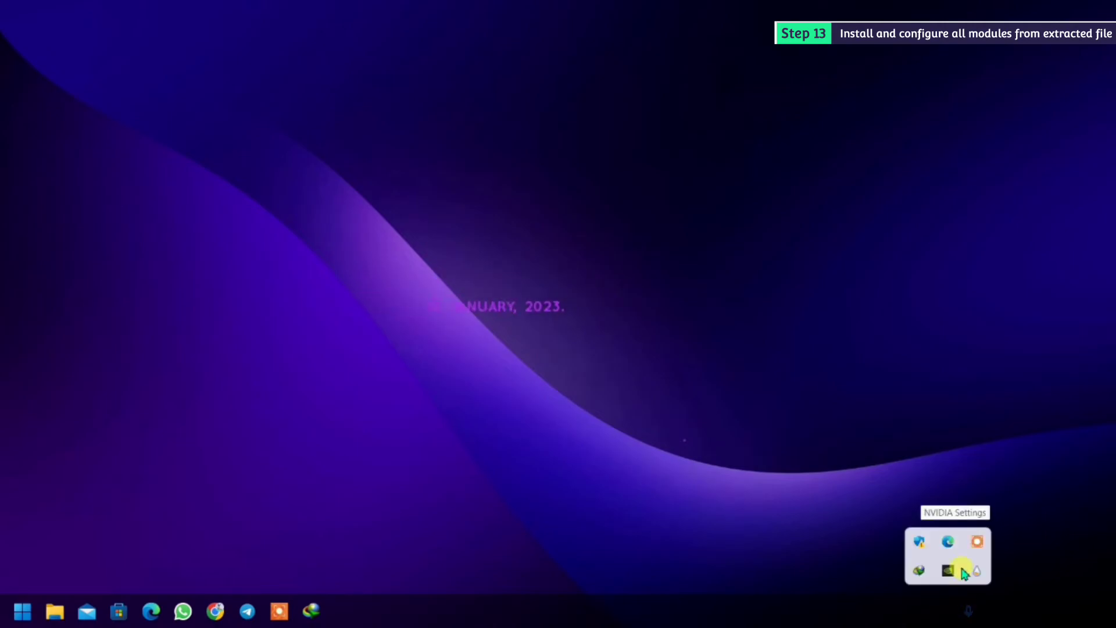
click(976, 572)
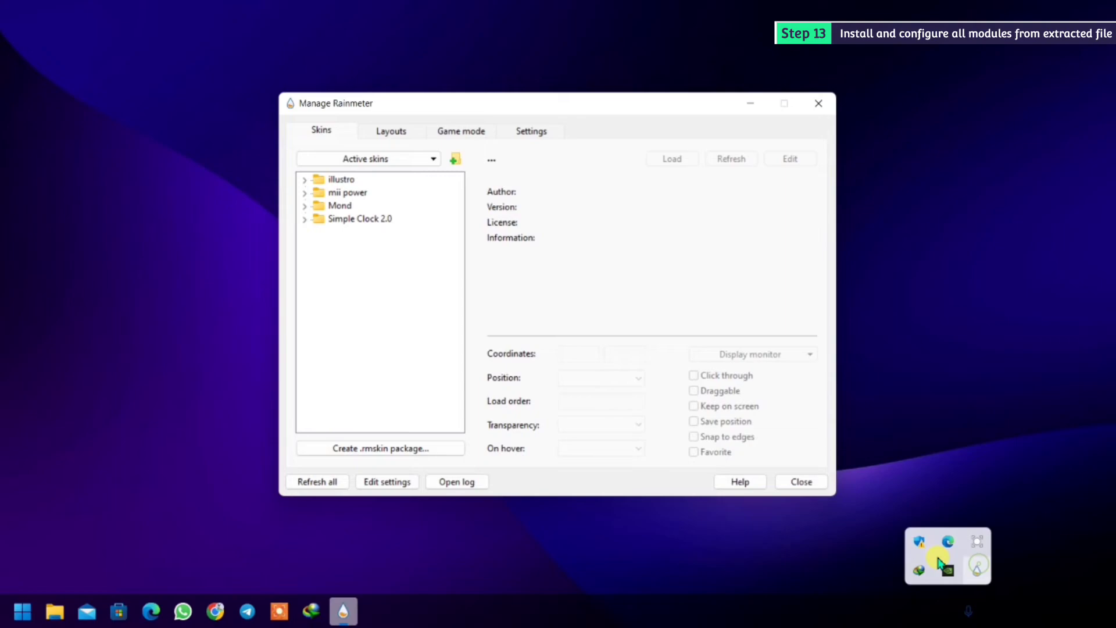
click(305, 207)
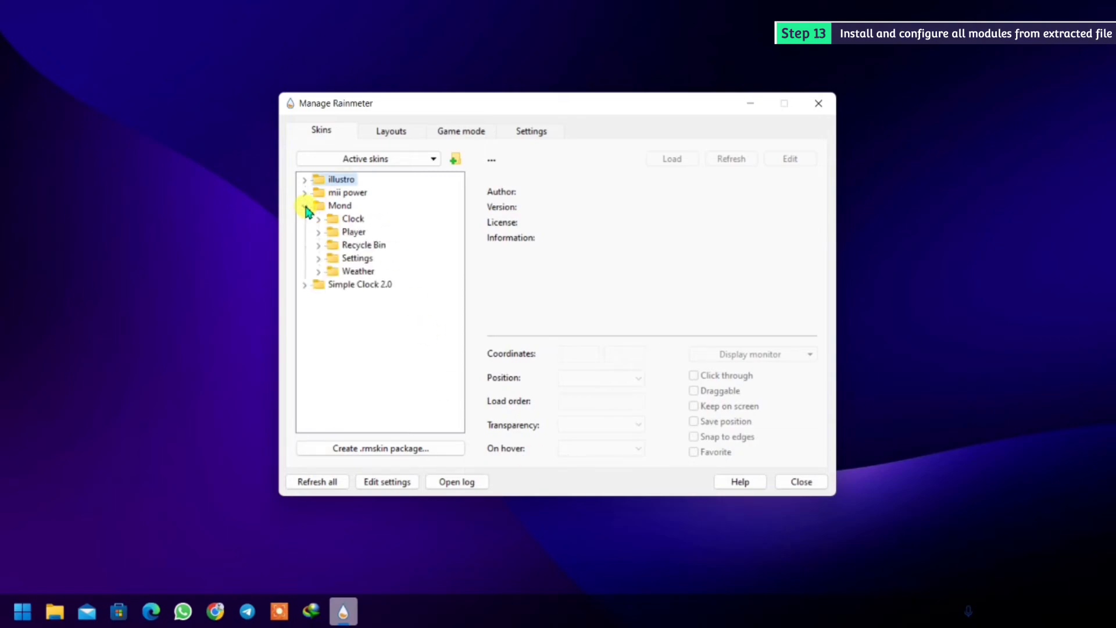
click(305, 207)
click(305, 207)
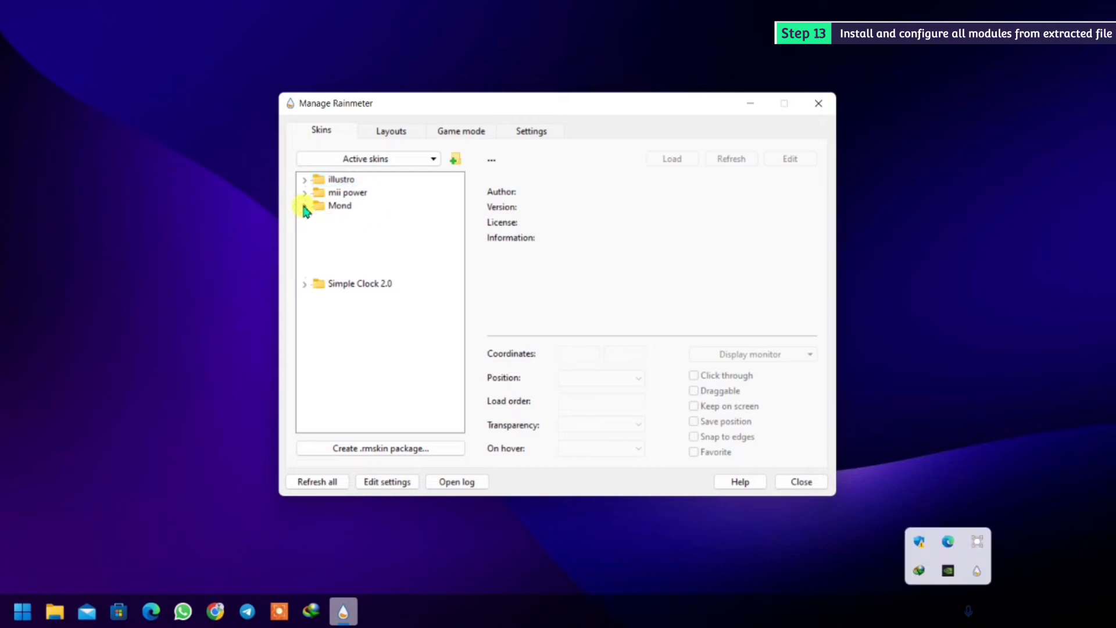
click(319, 219)
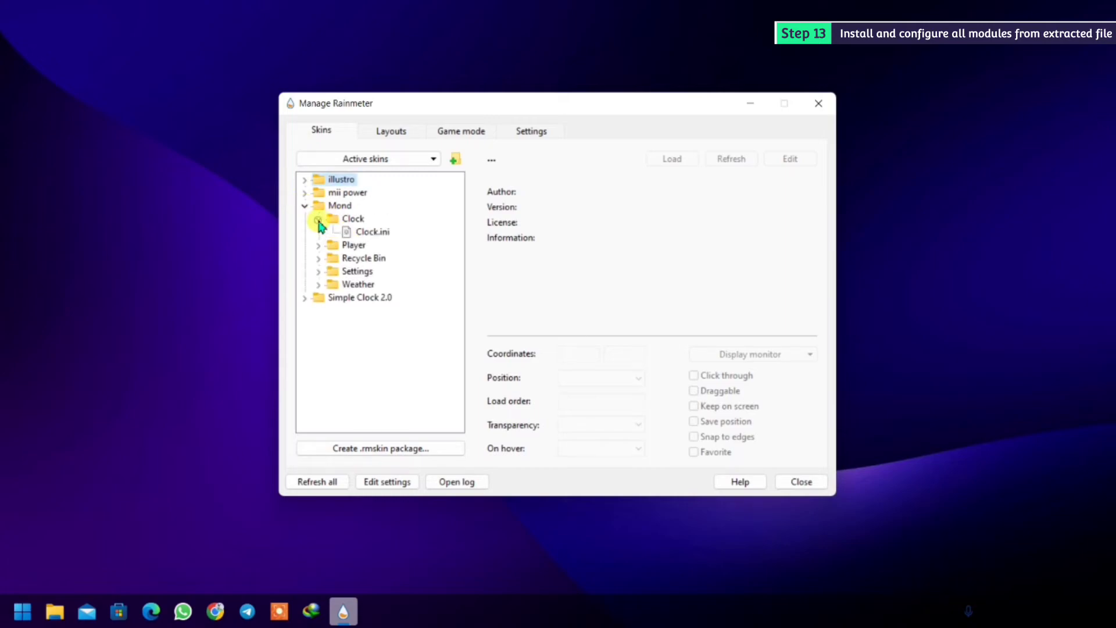
click(373, 232)
double_click(372, 236)
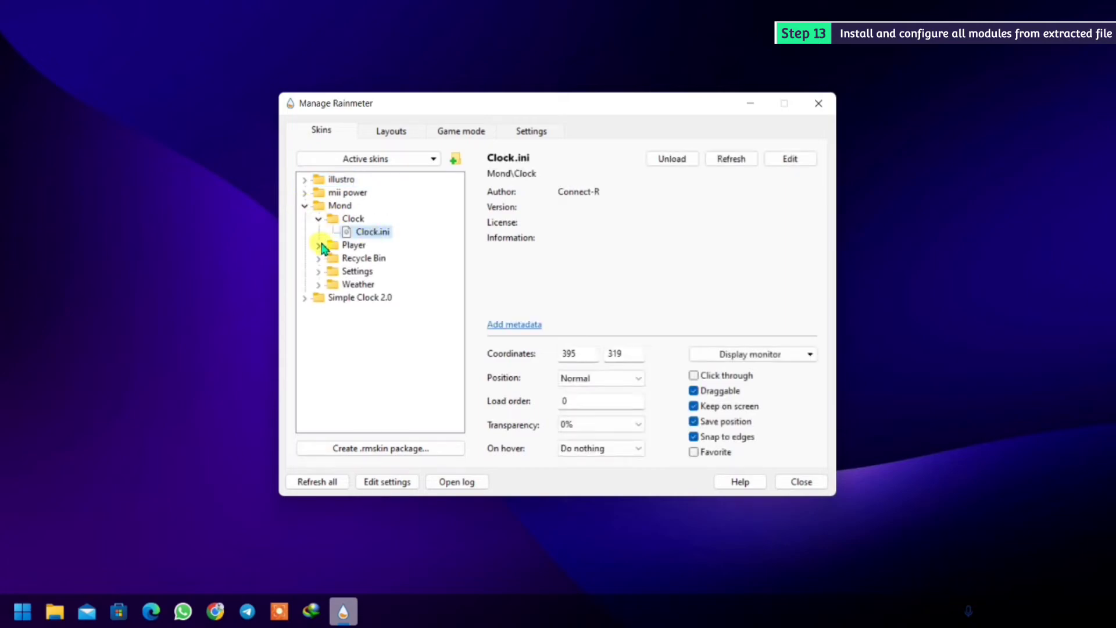
right_click(348, 237)
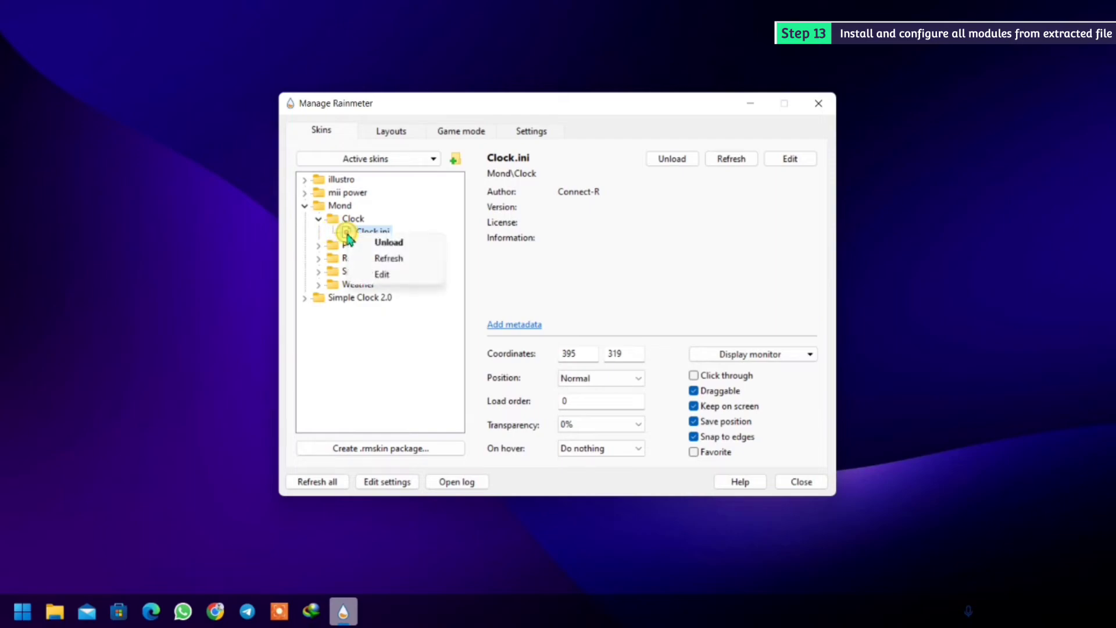
click(385, 273)
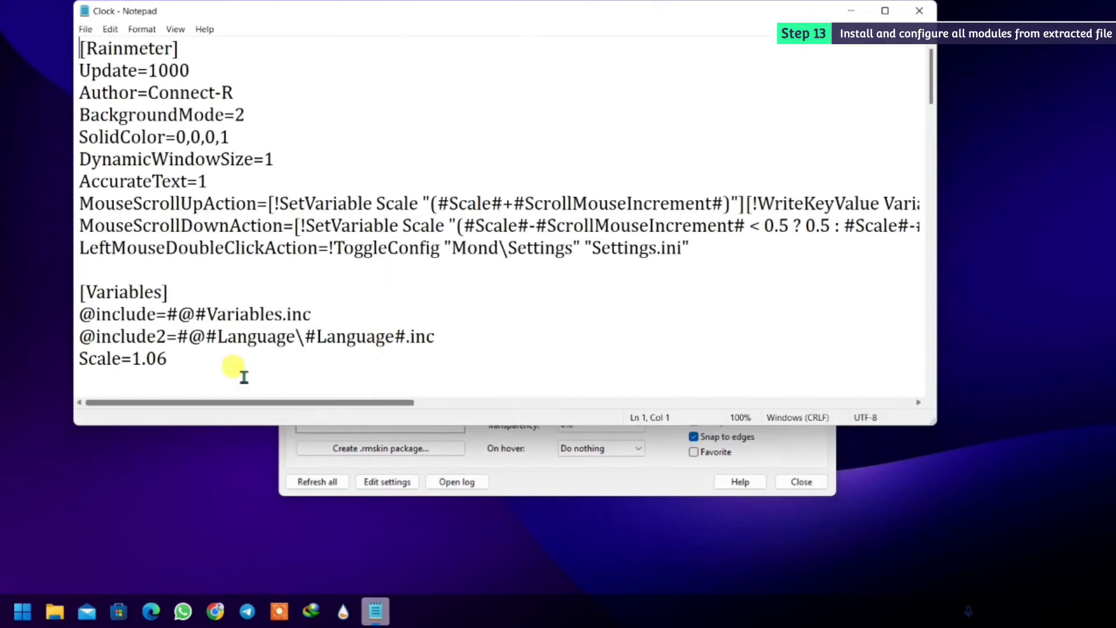
text(r)
scroll(260, 283, down, 3)
scroll(260, 283, down, 5)
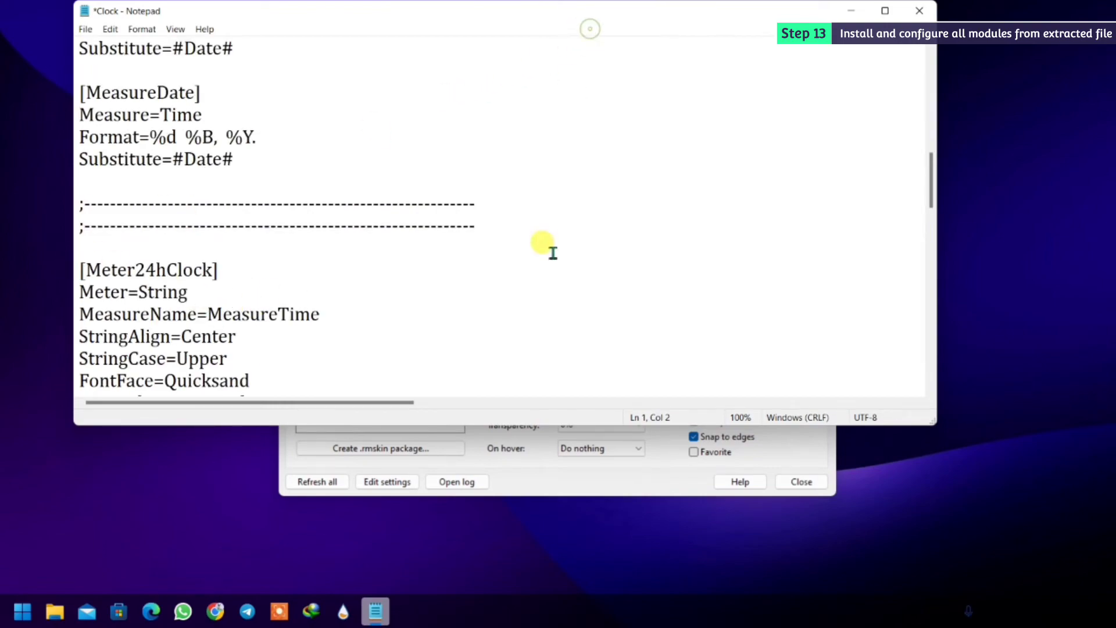
click(851, 11)
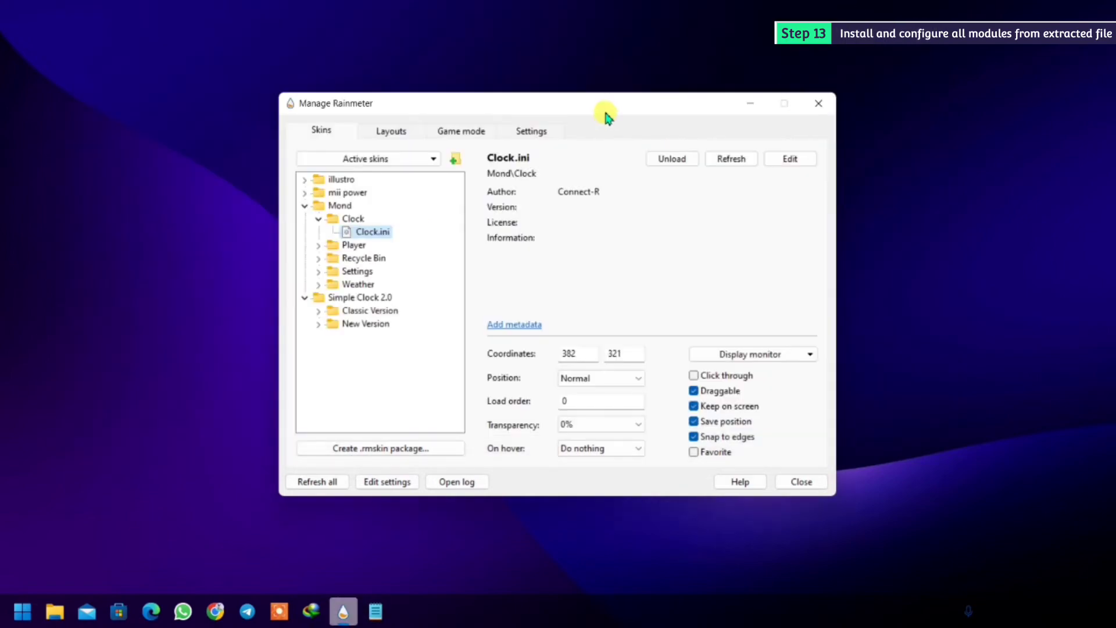
drag(605, 117, 591, 391)
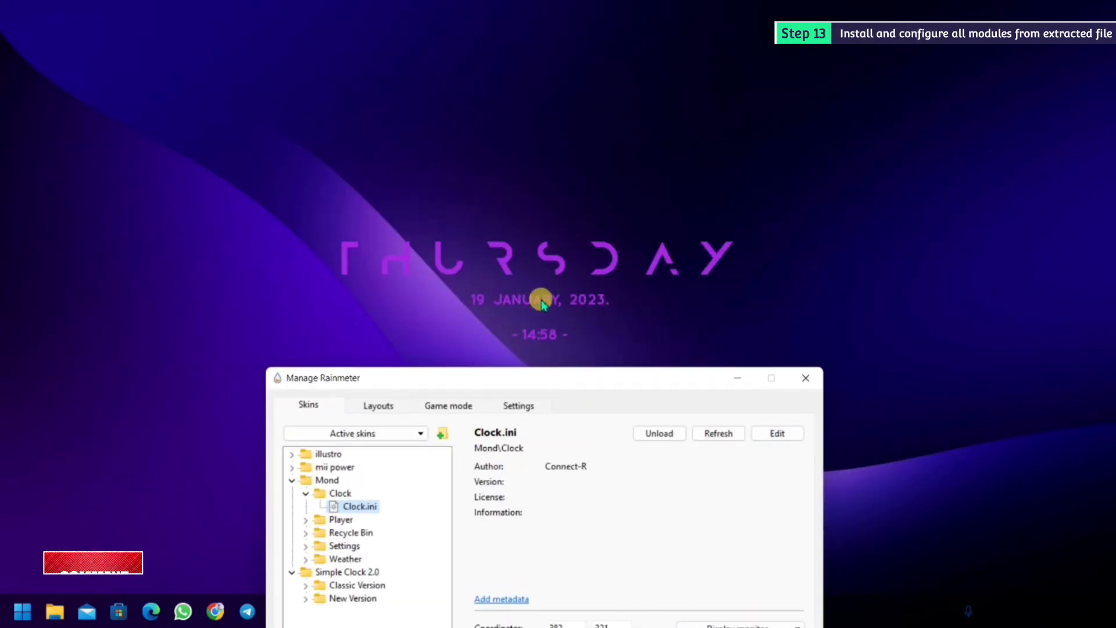
drag(545, 388, 547, 125)
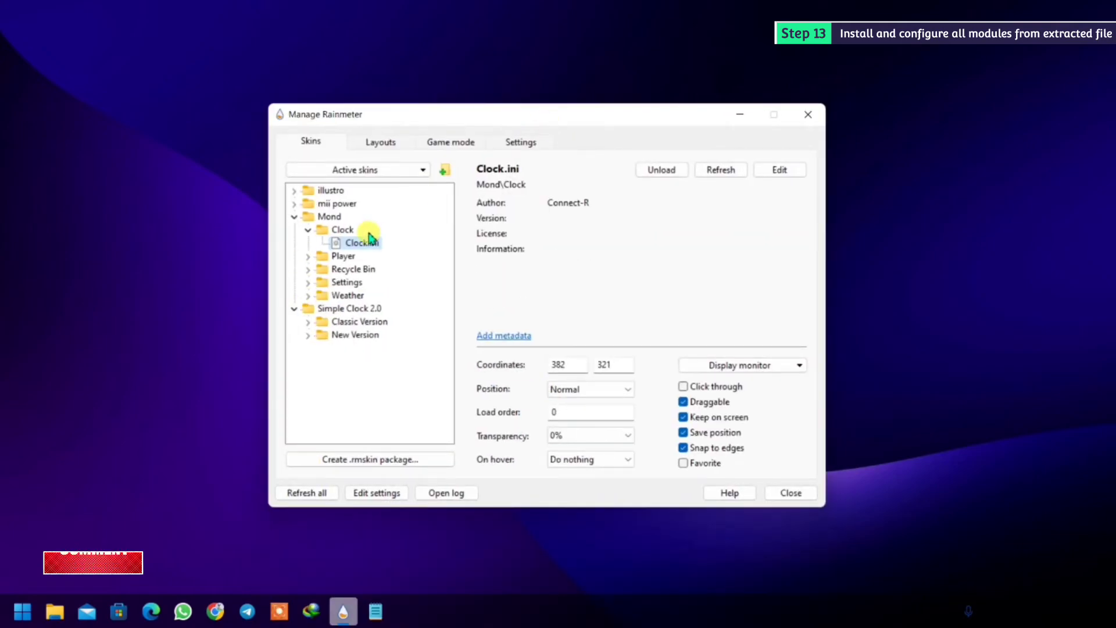
- Reopen Clock.ini from the Mond\Clock skin folder for editing and delete its whole [MeterDate] section
right_click(371, 243)
click(401, 285)
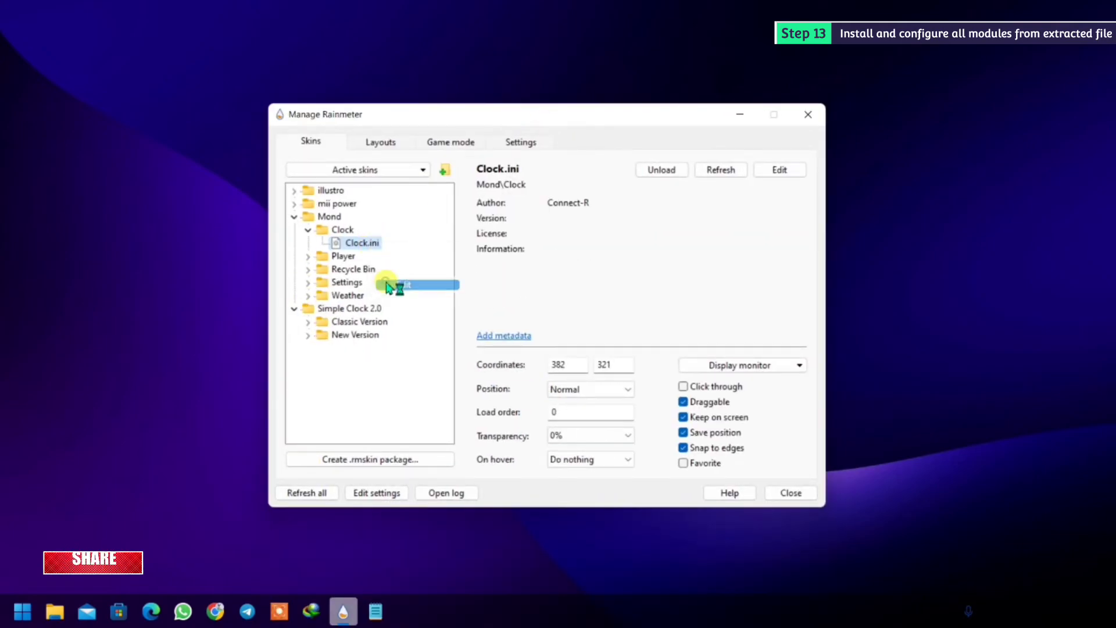
scroll(360, 299, down, 10)
scroll(360, 300, up, 3)
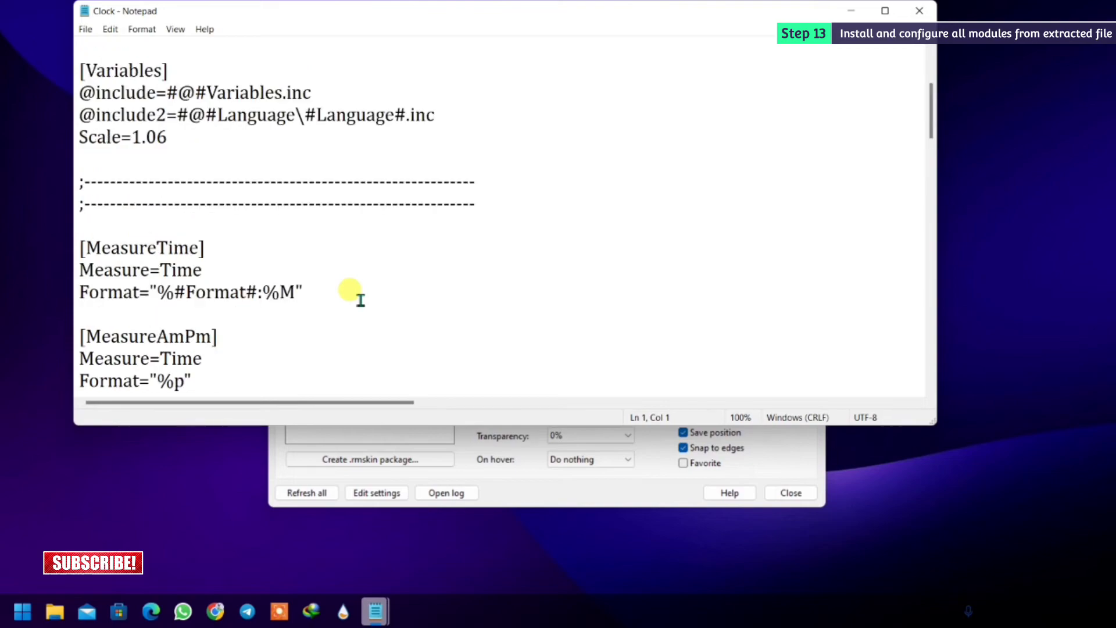
scroll(360, 299, down, 3)
scroll(361, 299, up, 3)
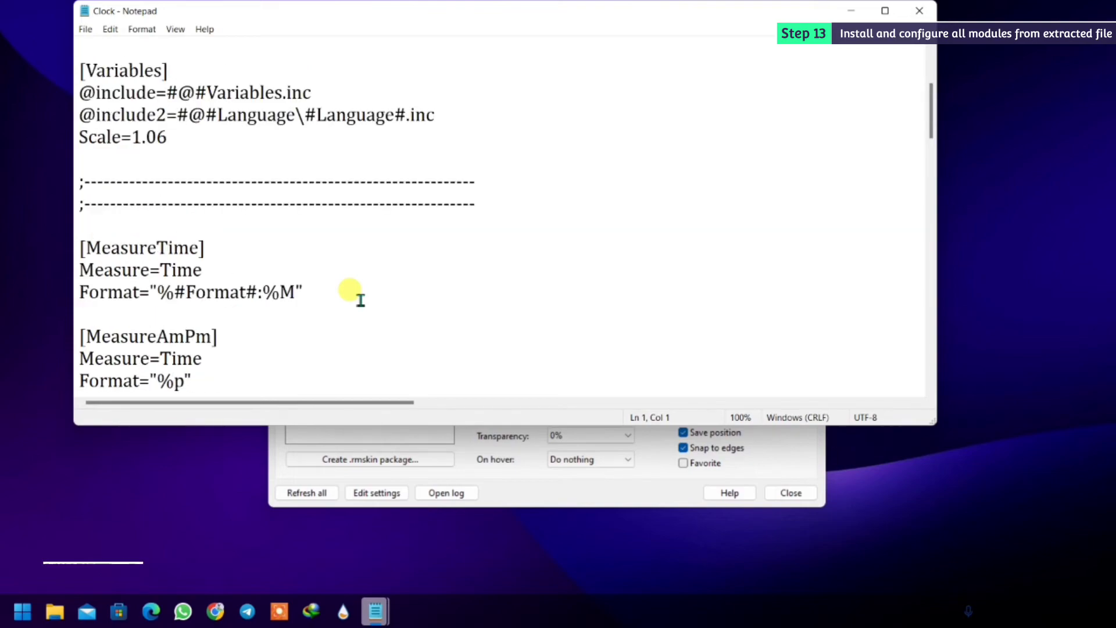
scroll(360, 299, down, 15)
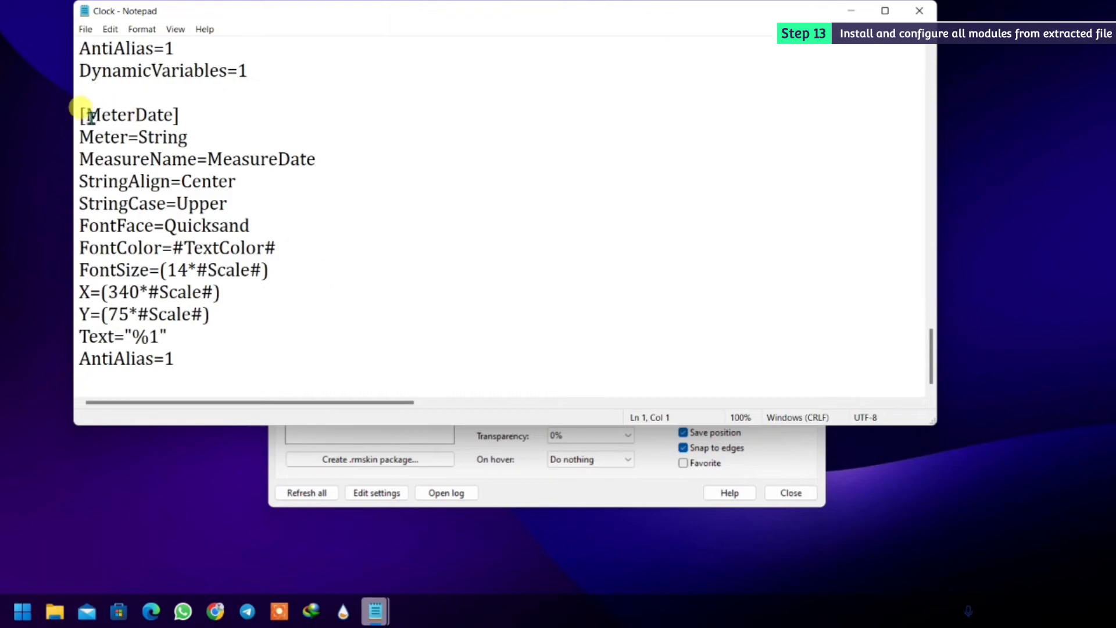
drag(82, 115, 247, 373)
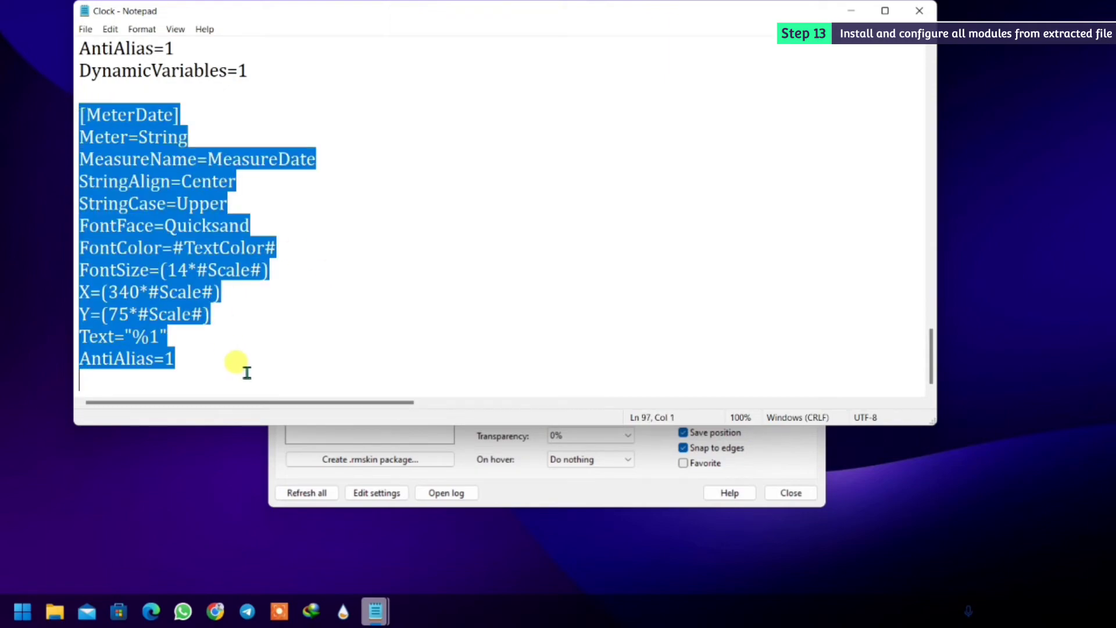
key(Delete)
- Delete the whole [Meter12hClock] section from Clock.ini, including its Y, Text, AntiAlias and Hidden lines
scroll(248, 302, up, 4)
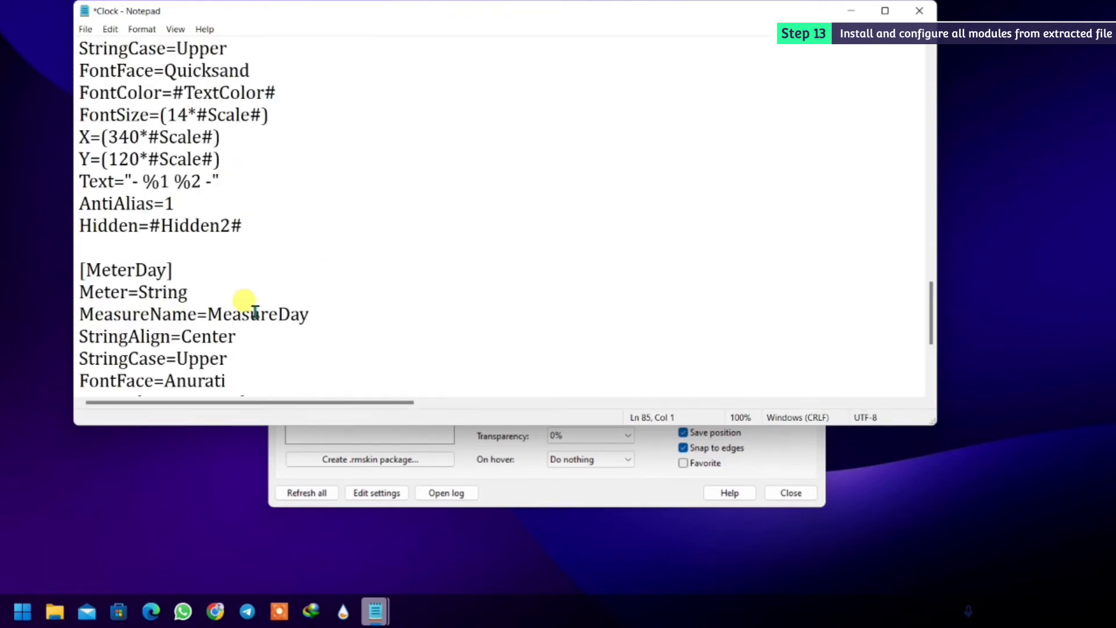
drag(172, 268, 85, 268)
drag(244, 244, 90, 381)
click(433, 246)
scroll(430, 262, down, 7)
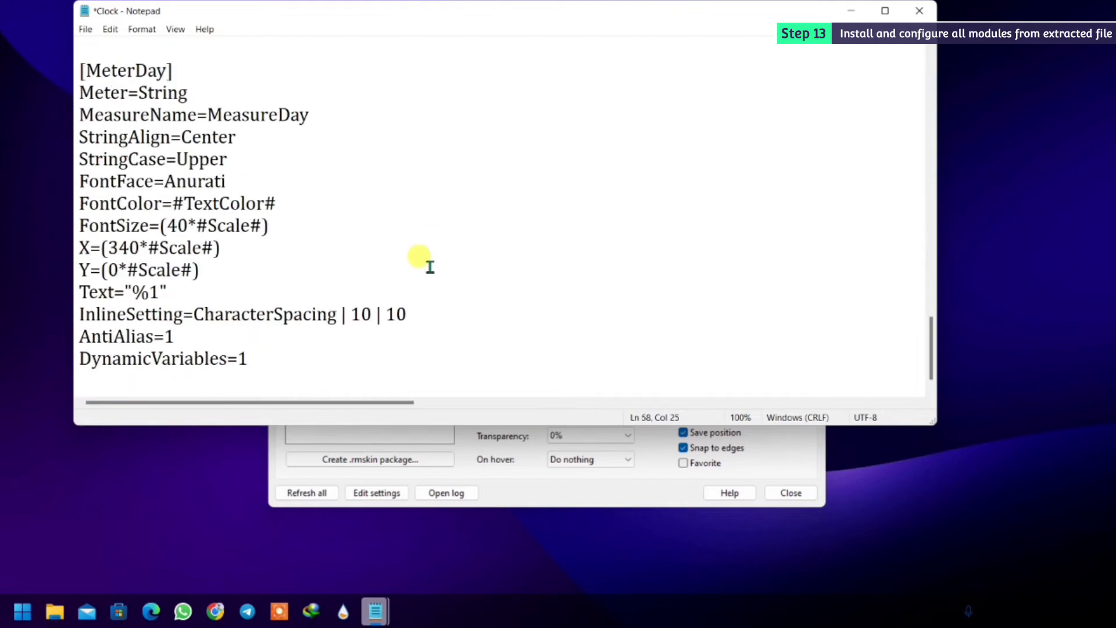
scroll(418, 279, up, 8)
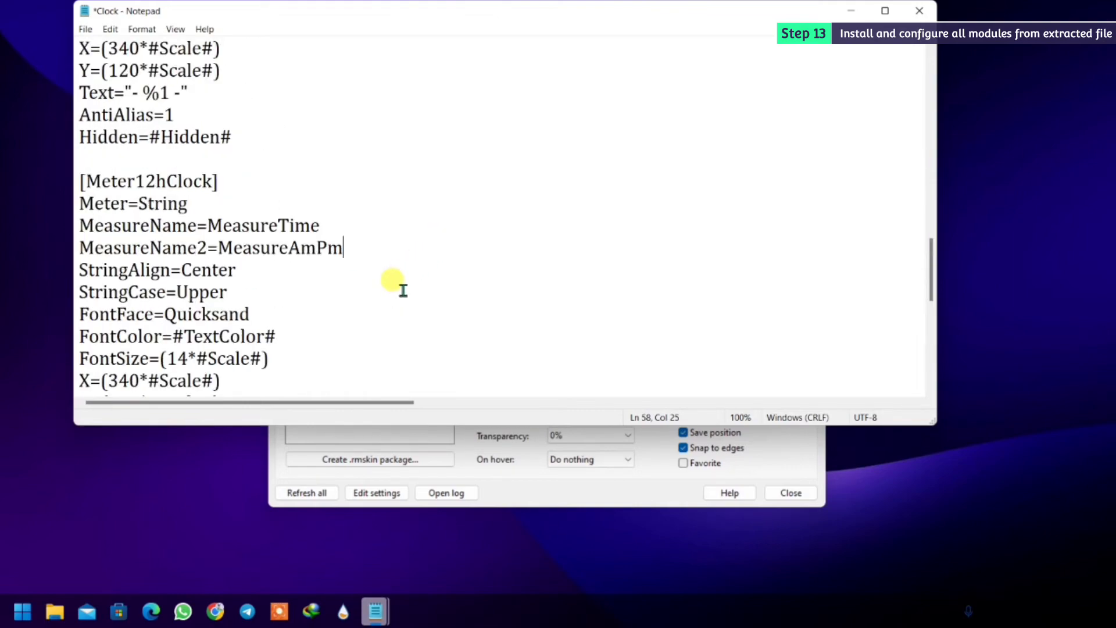
drag(81, 182, 174, 294)
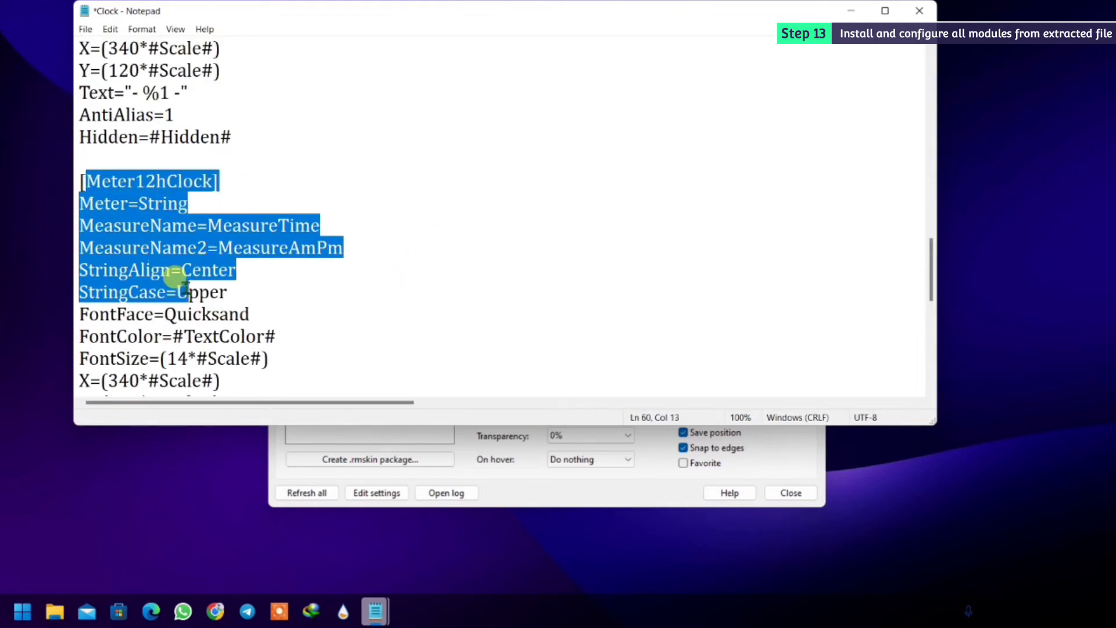
drag(80, 181, 238, 387)
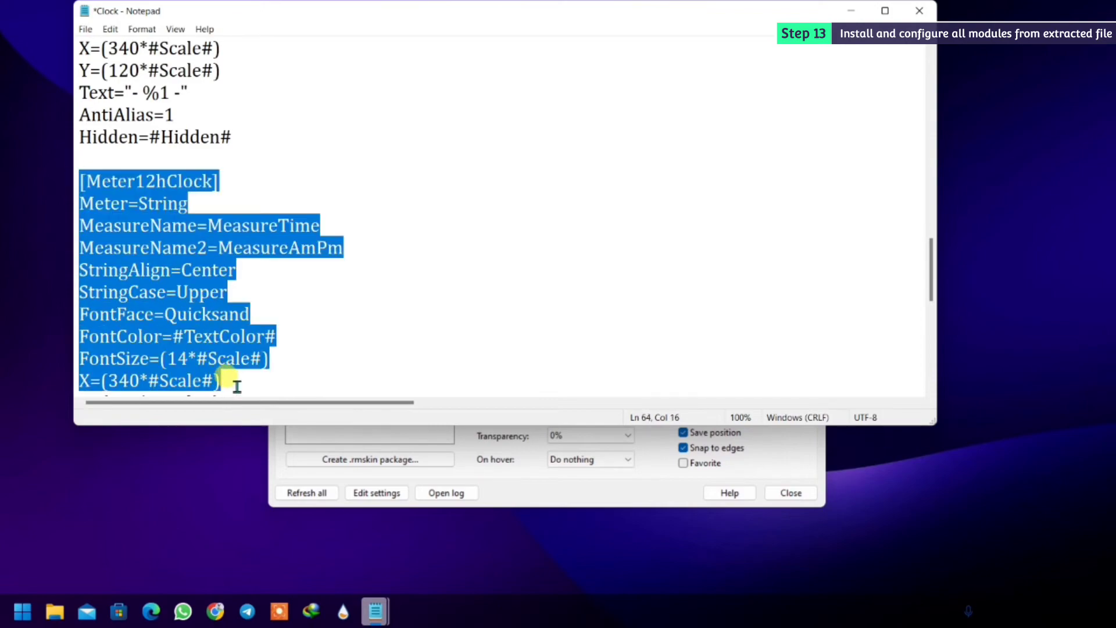
key(Delete)
drag(81, 196, 237, 285)
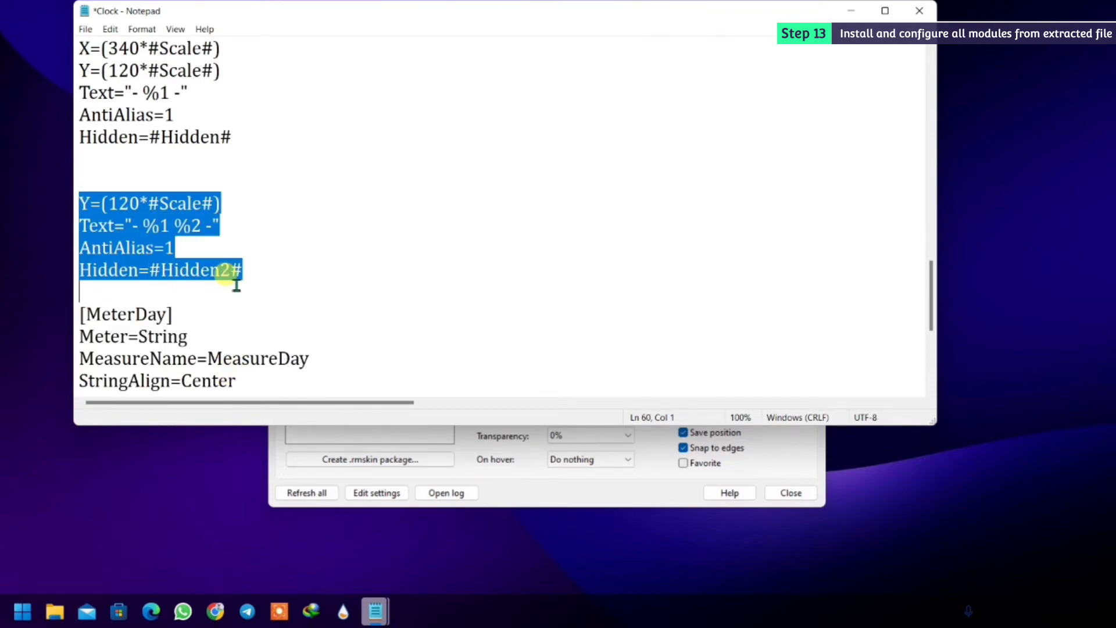
key(Delete)
key(BackSpace)
- Delete the [Meter24hClock] section from Clock.ini and remove surplus blank lines above [MeterDay]
scroll(270, 267, up, 7)
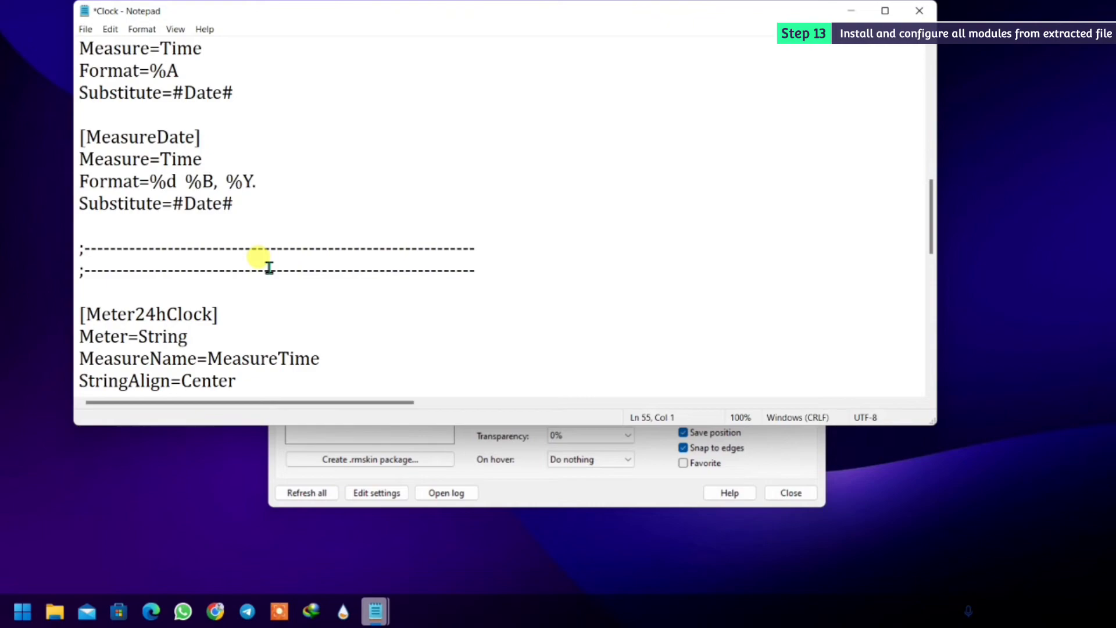
scroll(269, 268, down, 3)
drag(81, 90, 291, 360)
key(Delete)
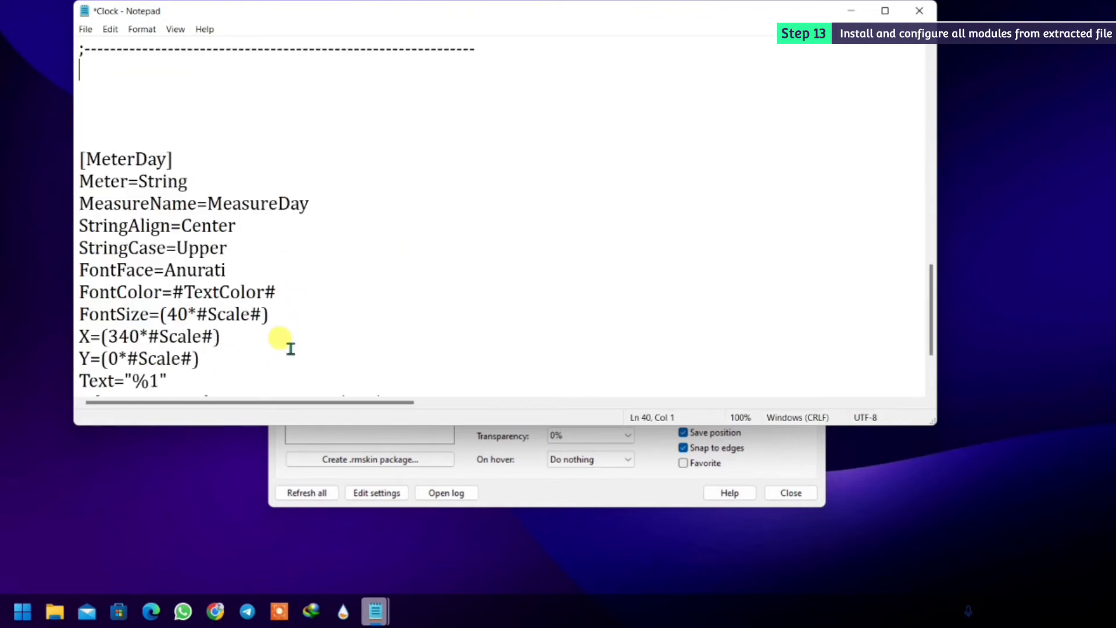
key(BackSpace)
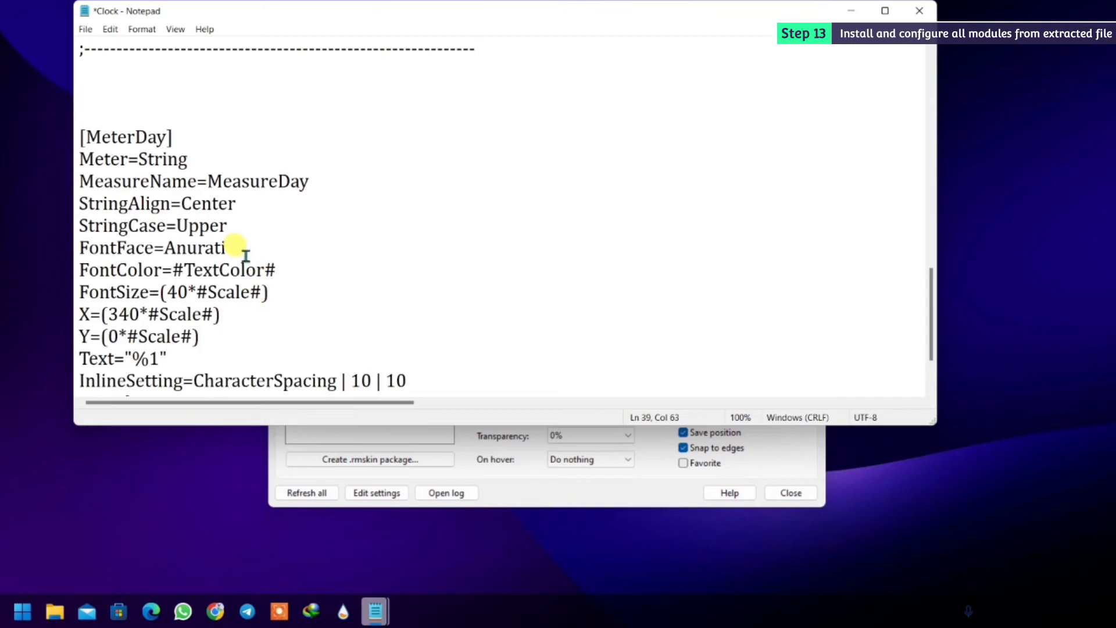
click(88, 104)
scroll(88, 87, down, 1)
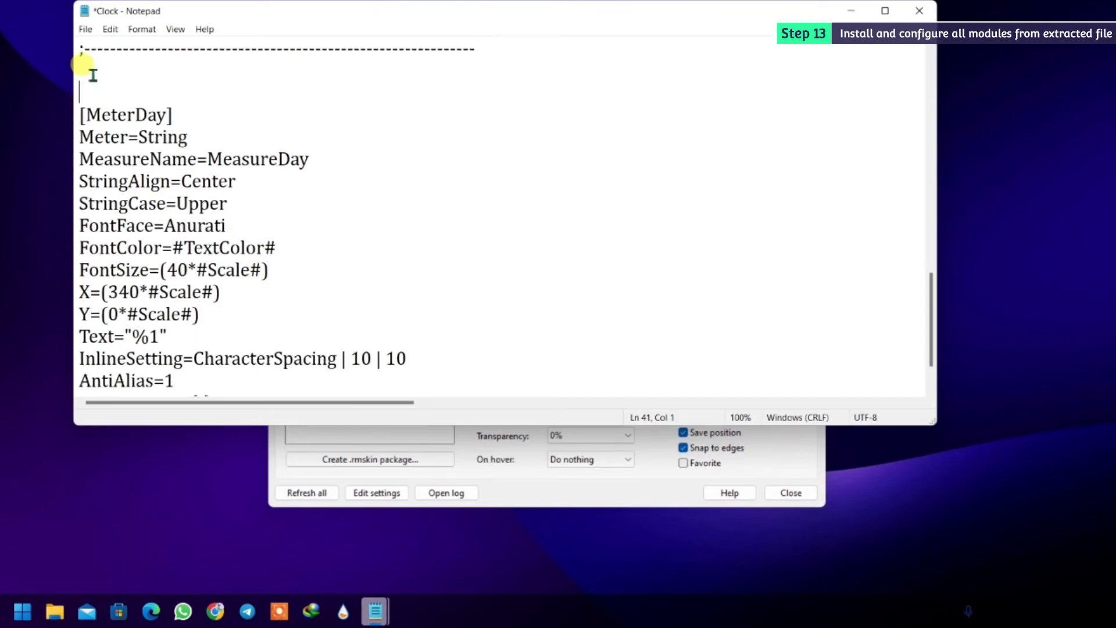
- Save and close Clock.ini, refresh all Rainmeter skins and close the manager
click(85, 29)
click(105, 92)
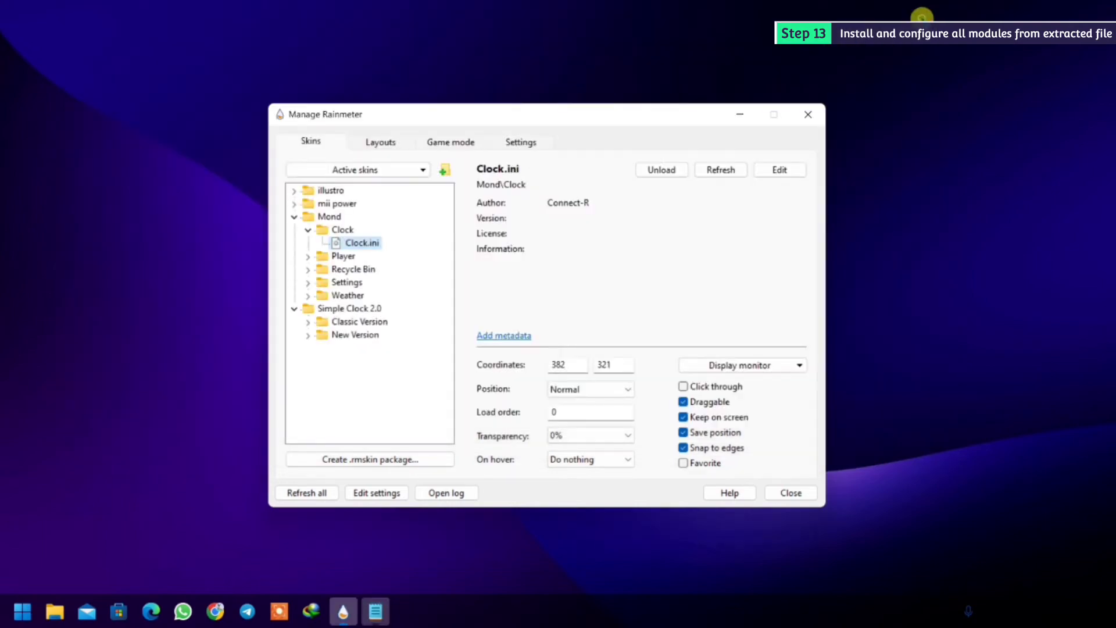
click(919, 11)
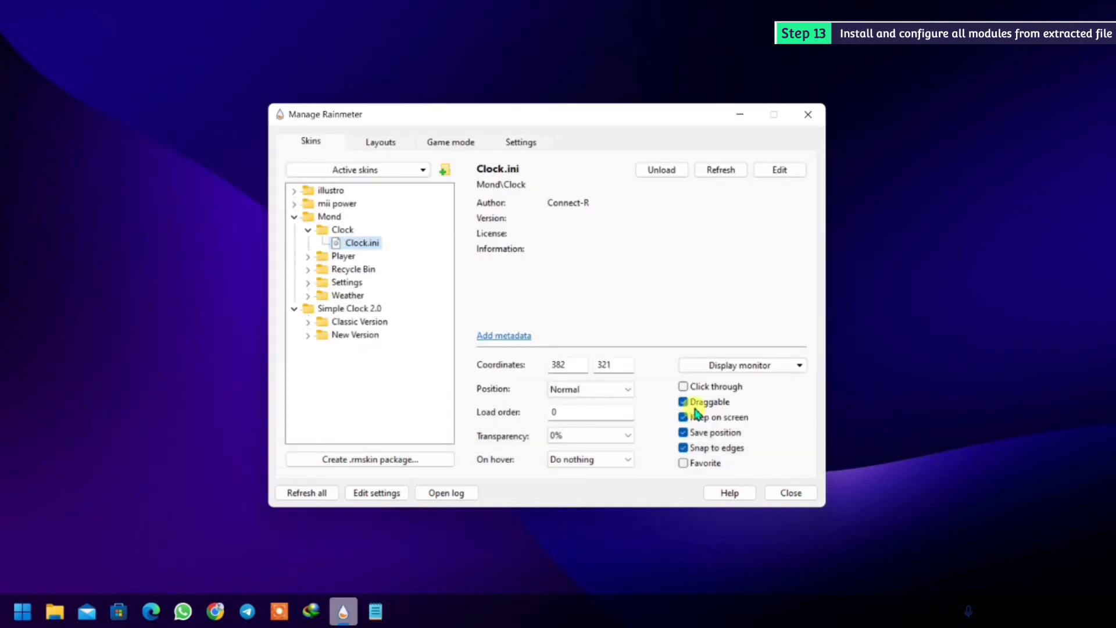
click(323, 492)
click(788, 493)
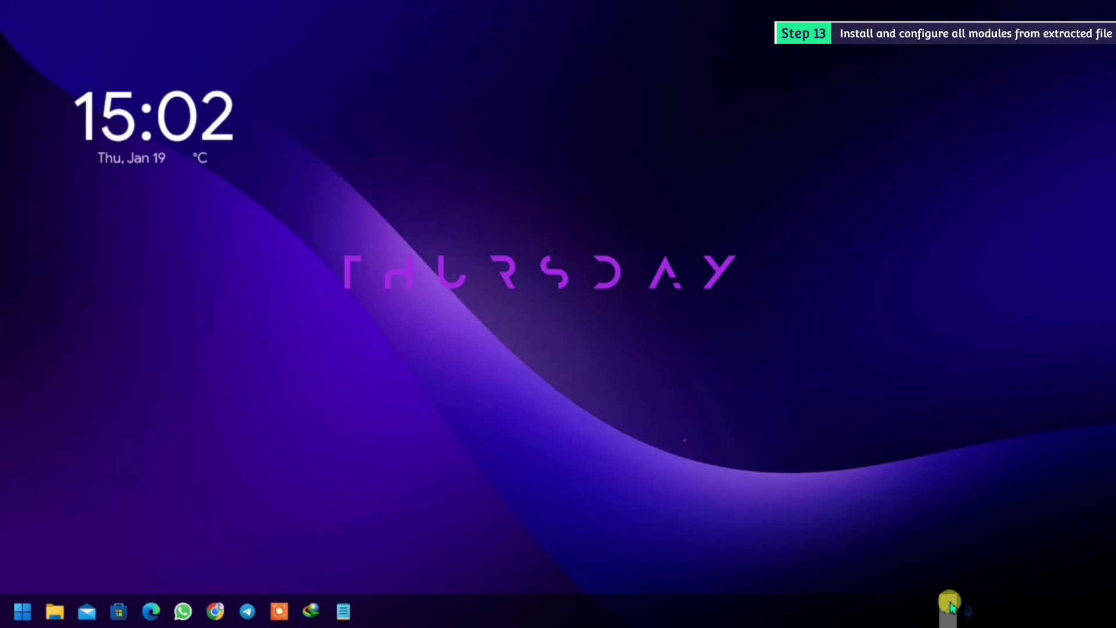
- Reopen the Rainmeter manager and load clock.ini from the Simple Clock 2.0\Classic Version skin folder
click(948, 609)
click(972, 578)
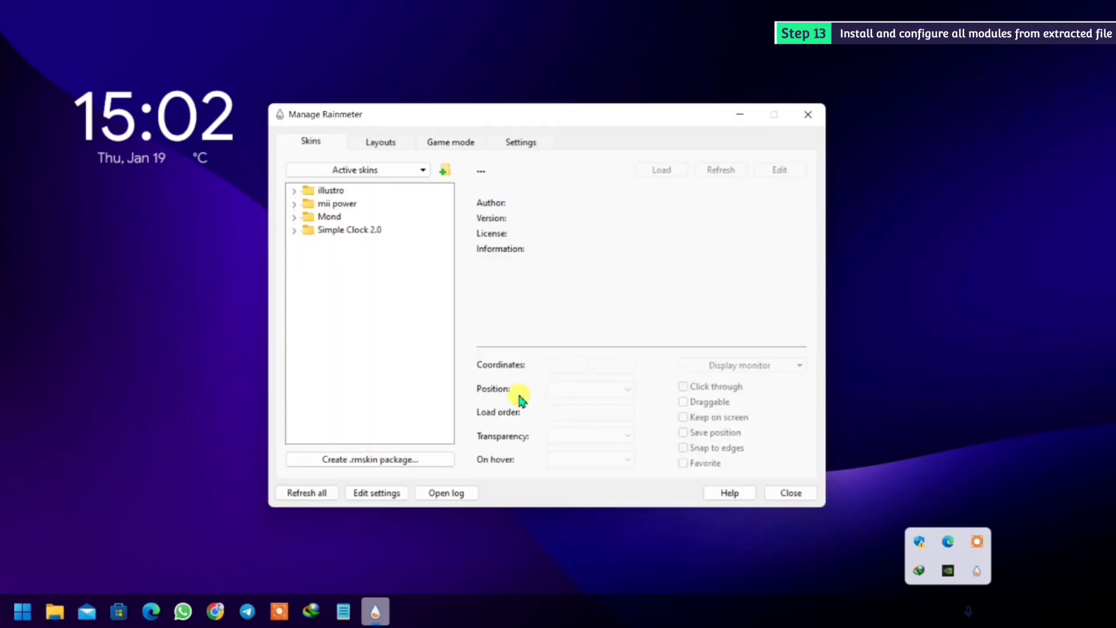
click(295, 230)
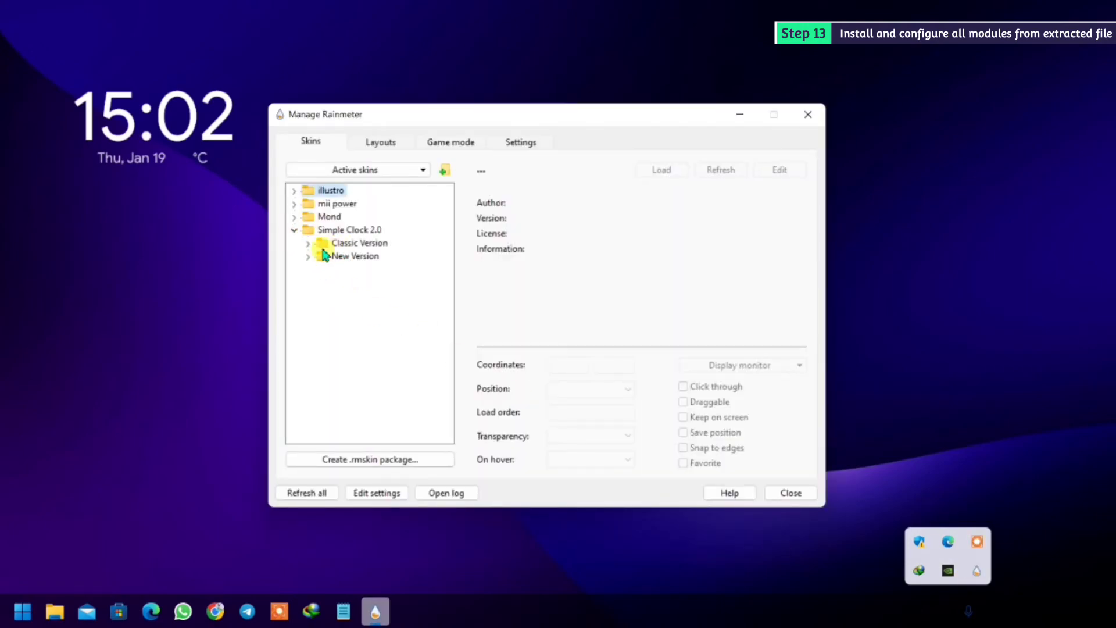
click(308, 243)
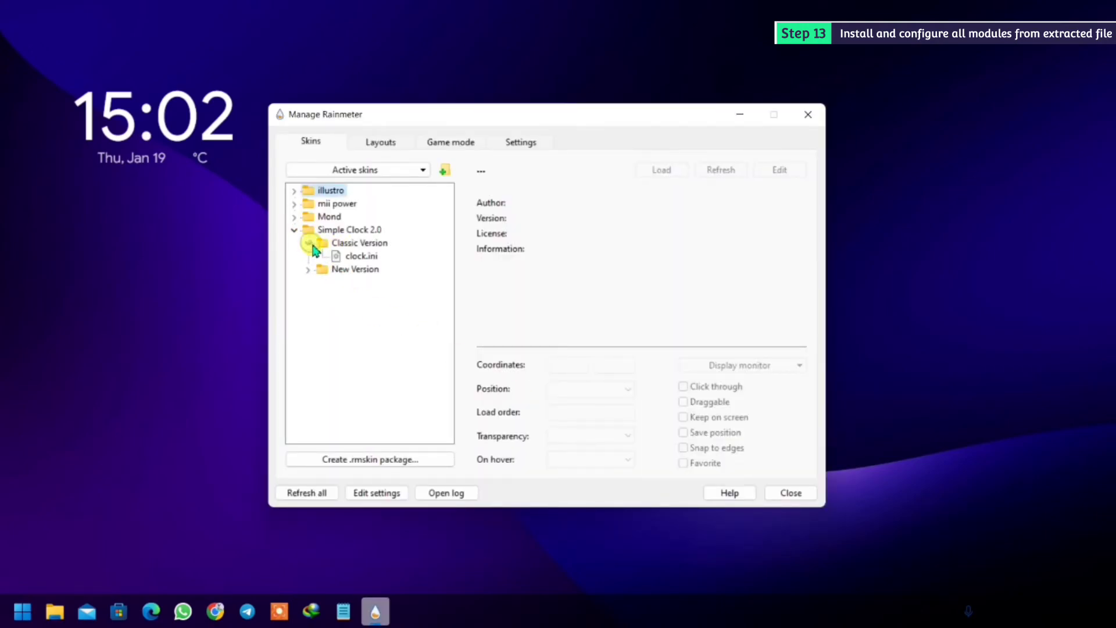
click(352, 257)
double_click(352, 261)
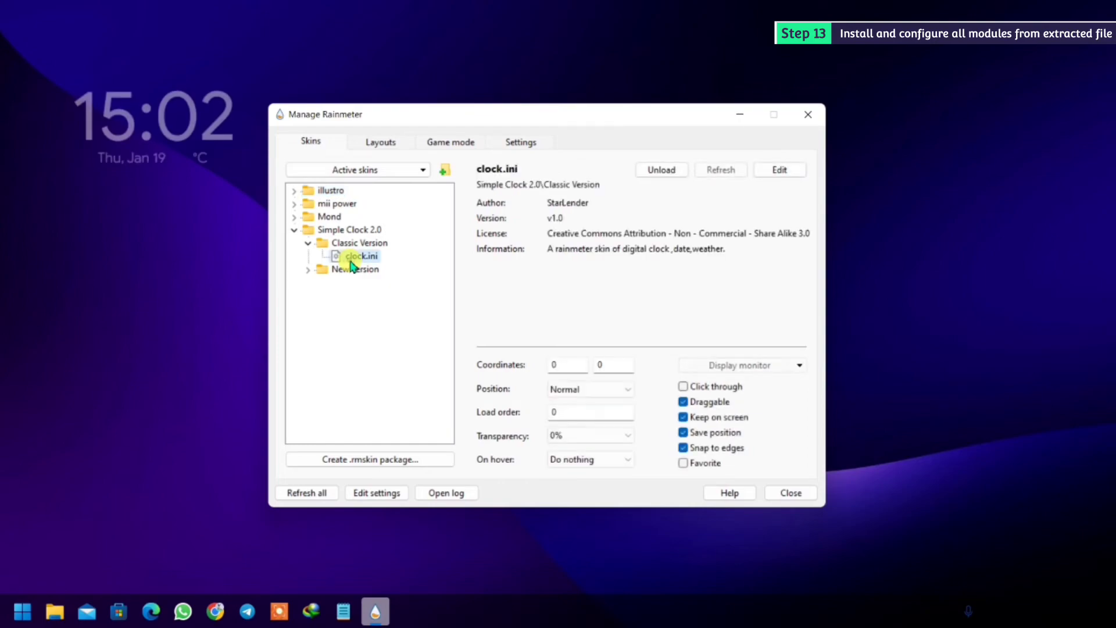
- Set the Simple Clock's X coordinate to 25, enable Click through, and set its position to On desktop and transparency to 50%
drag(565, 367, 510, 357)
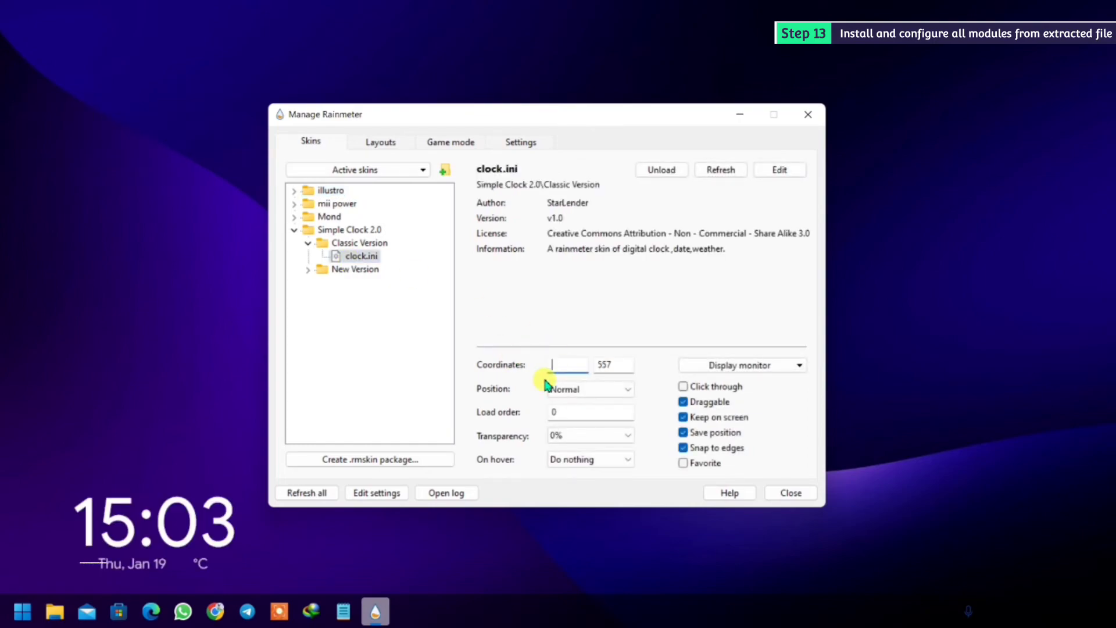
text(25)
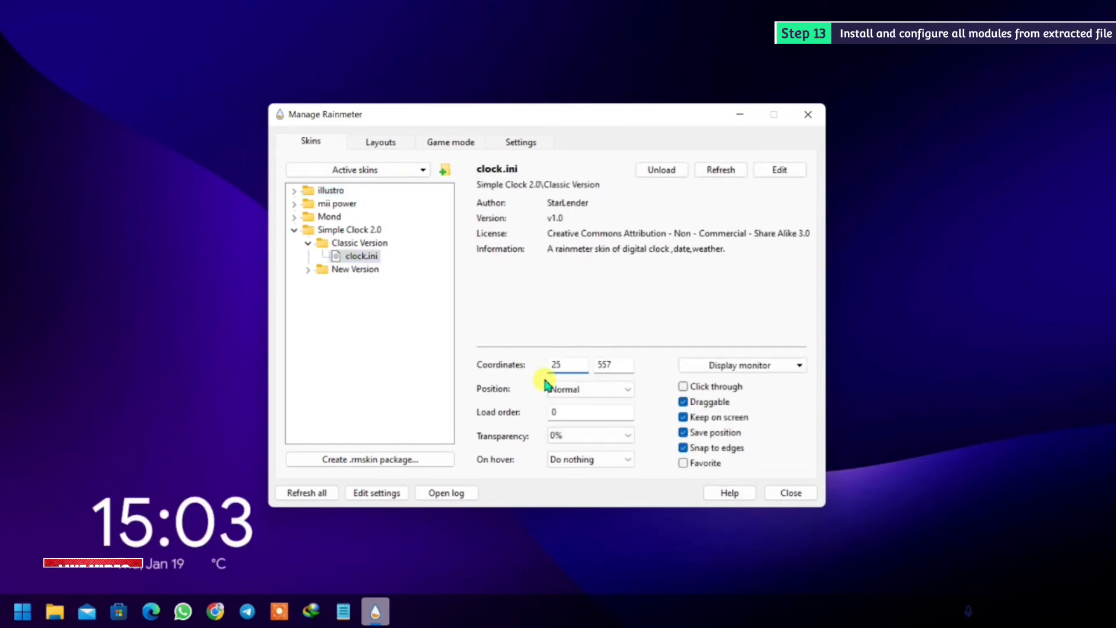
click(683, 387)
click(618, 389)
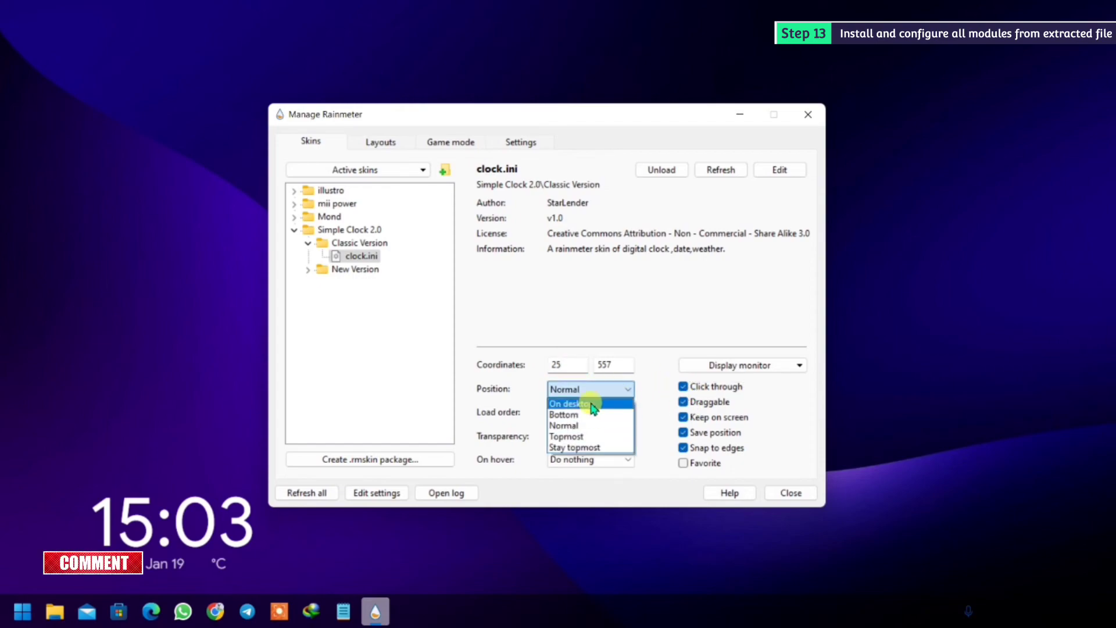
click(593, 401)
click(590, 435)
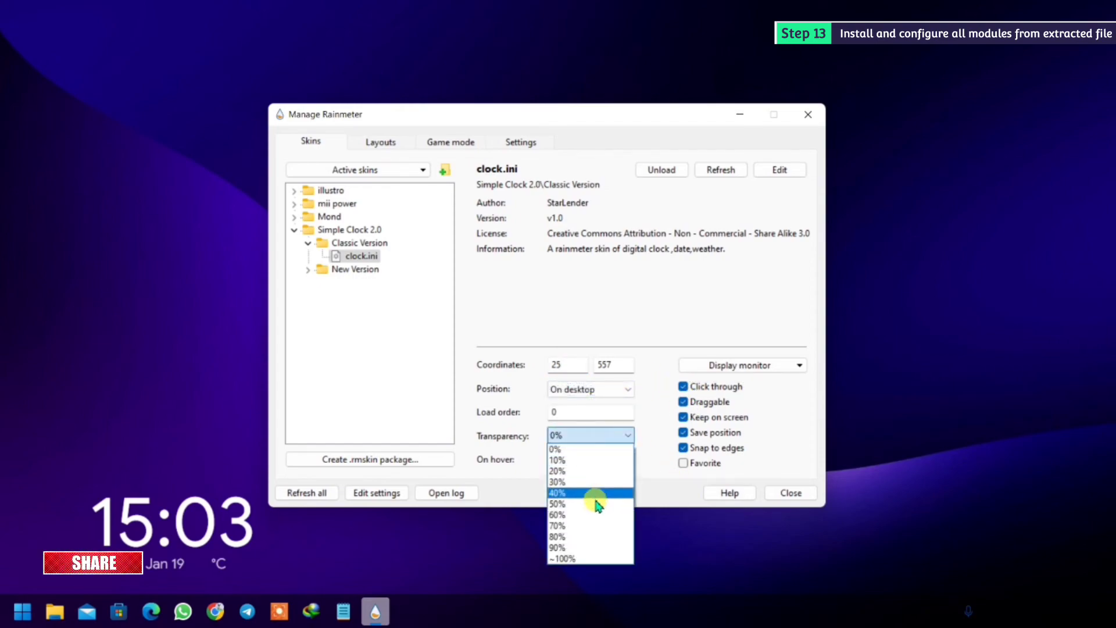
click(592, 491)
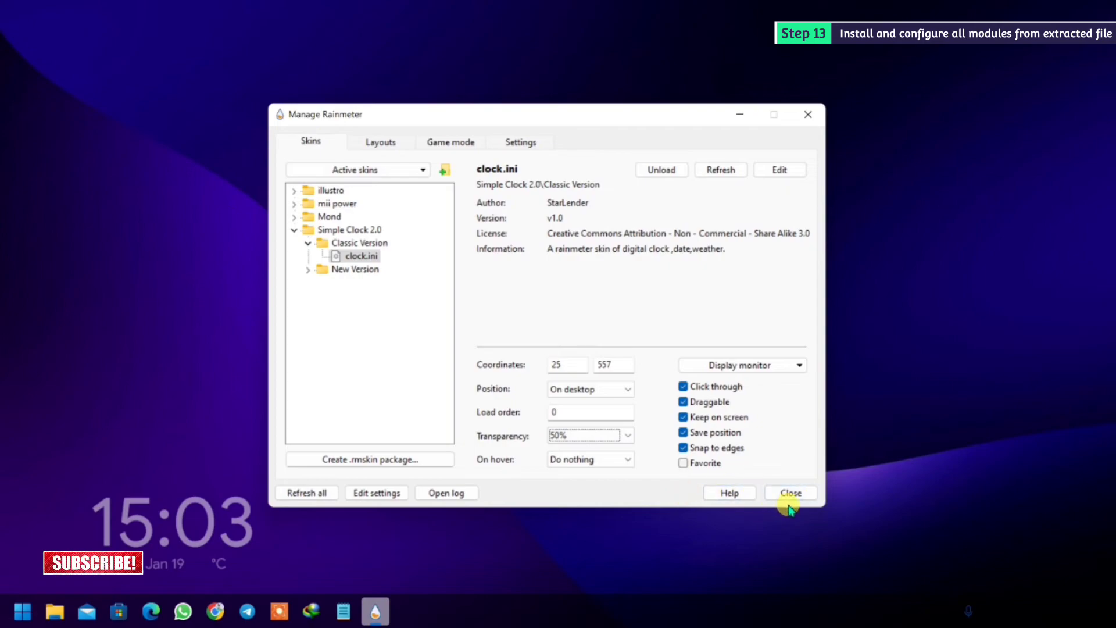
- Load W.ini from the mii power\power skin folder
click(294, 203)
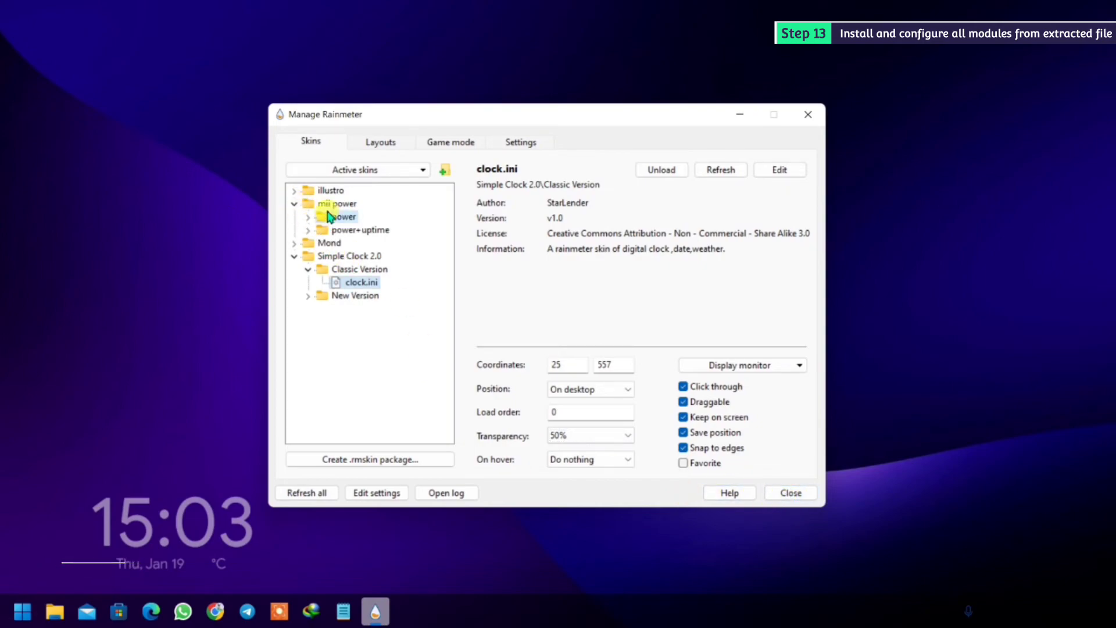
click(329, 217)
click(307, 217)
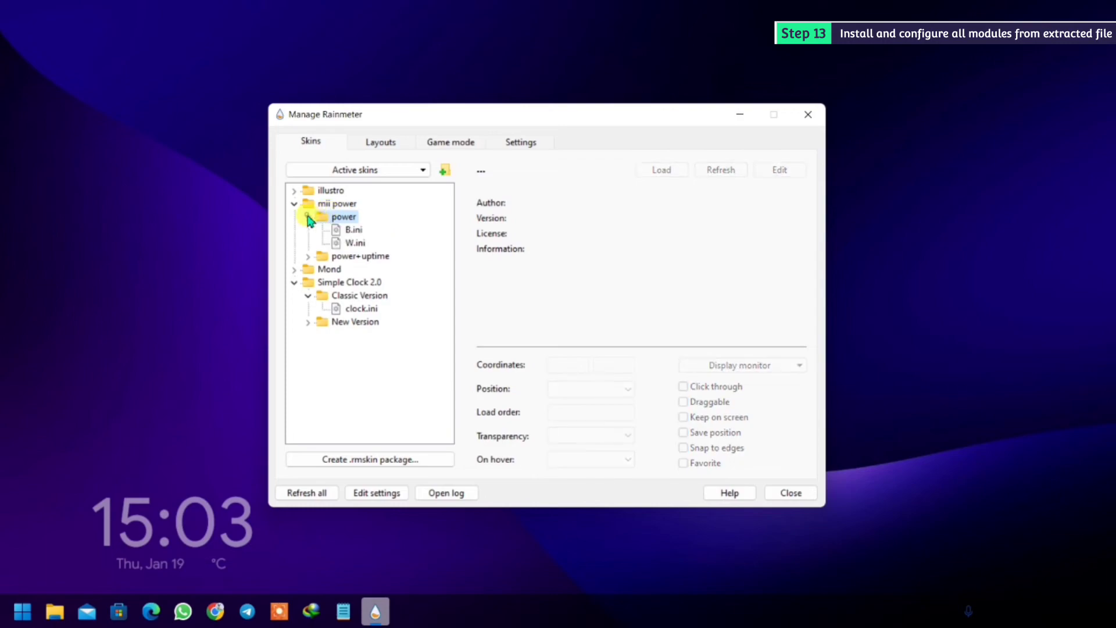
double_click(349, 242)
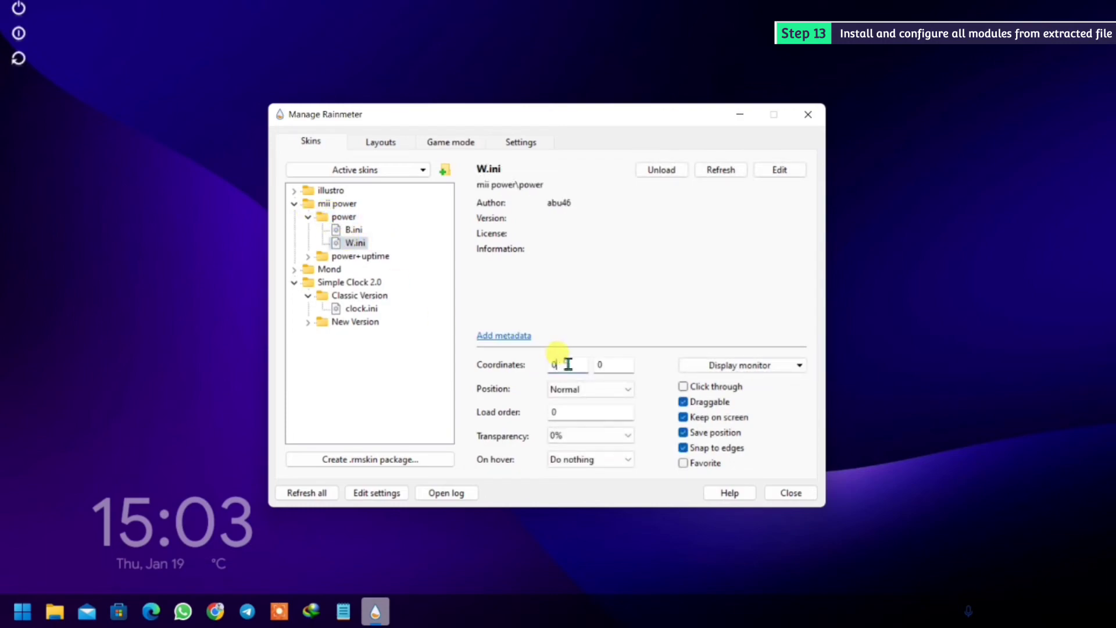
- Set the W.ini power skin's coordinates to X 57 and Y 675
drag(570, 365, 521, 369)
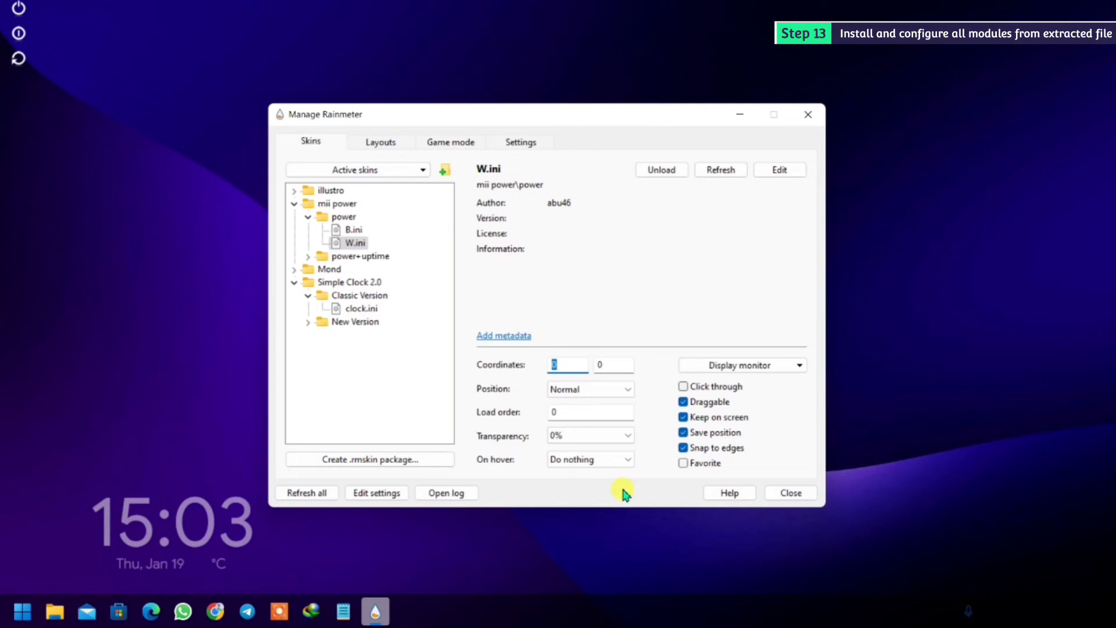
text(25)
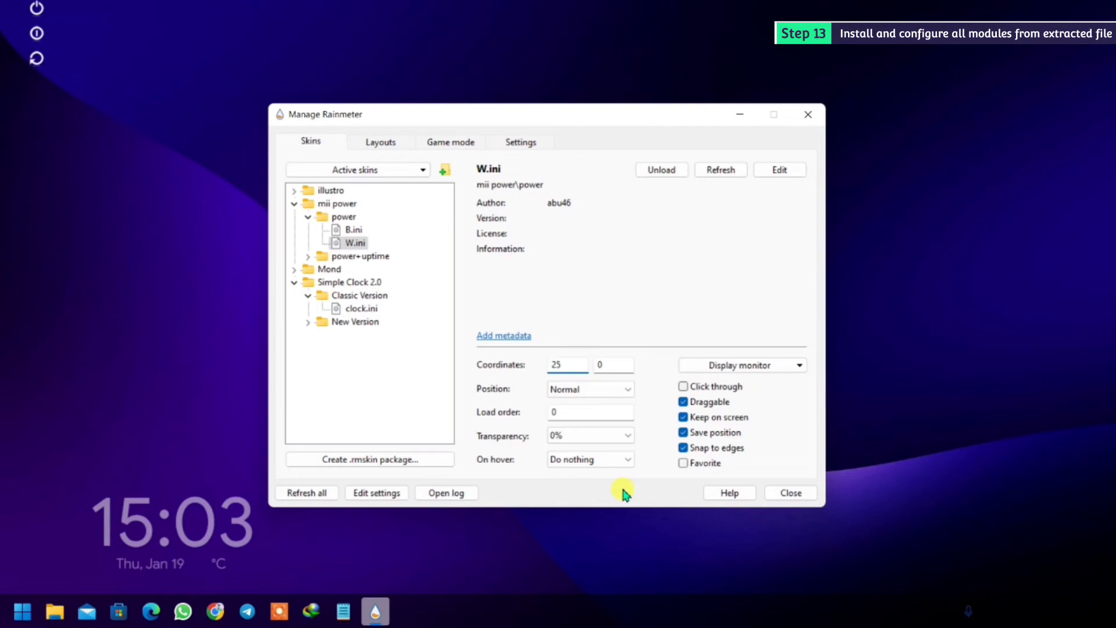
drag(614, 365, 605, 365)
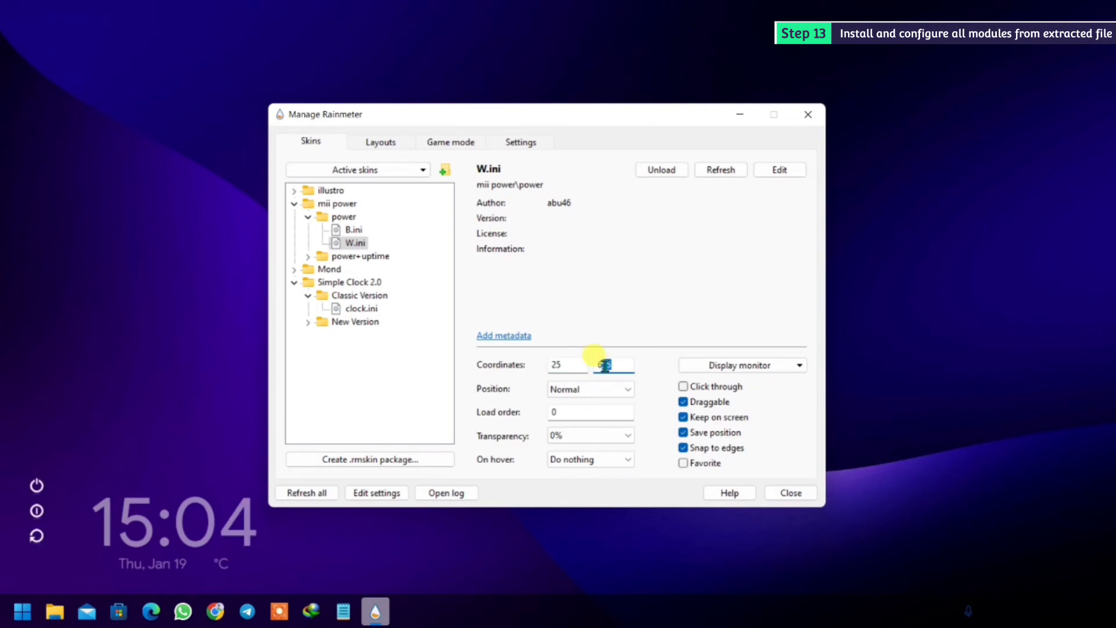
text(75)
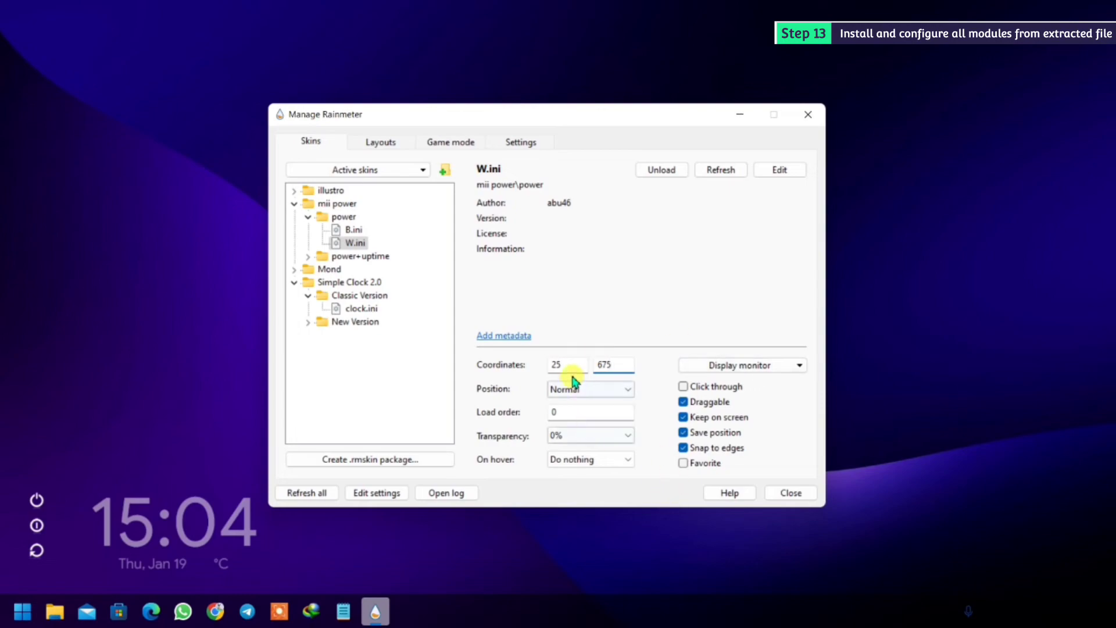
double_click(550, 364)
text(55)
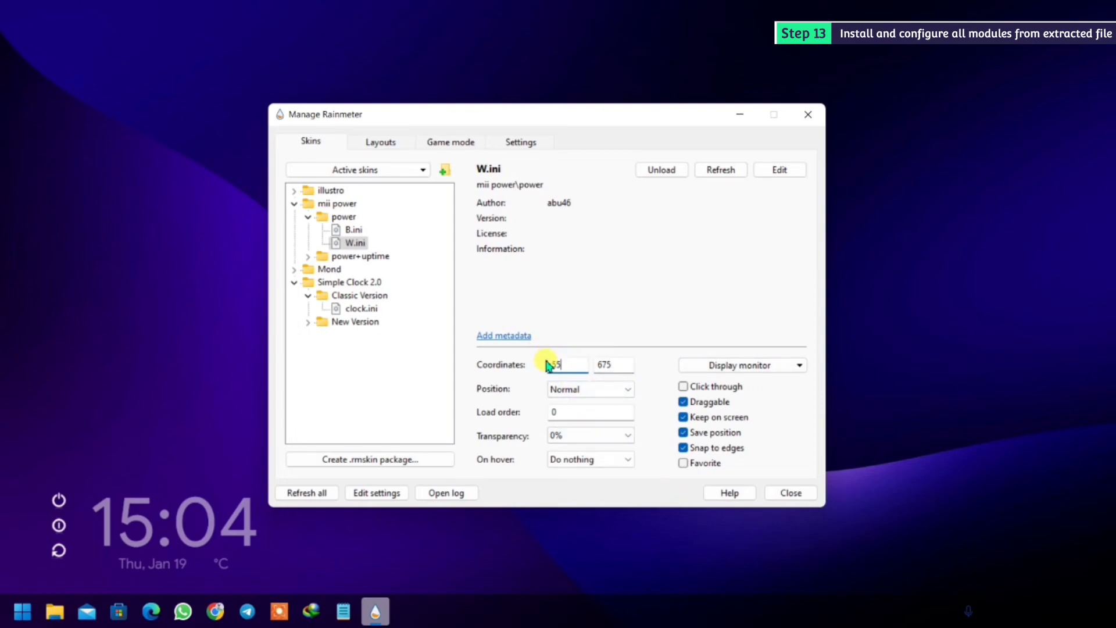
key(BackSpace)
text(7)
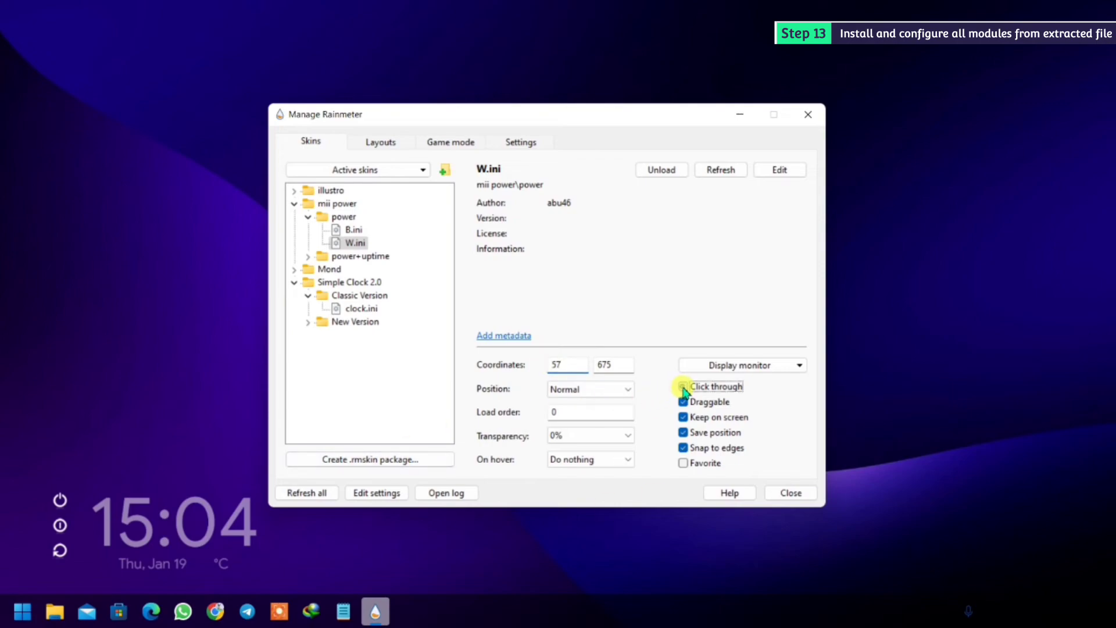
- Enable Click through for the power skin, set it to On desktop with 50% transparency, then refresh all skins and close the manager
click(684, 387)
click(613, 390)
click(609, 414)
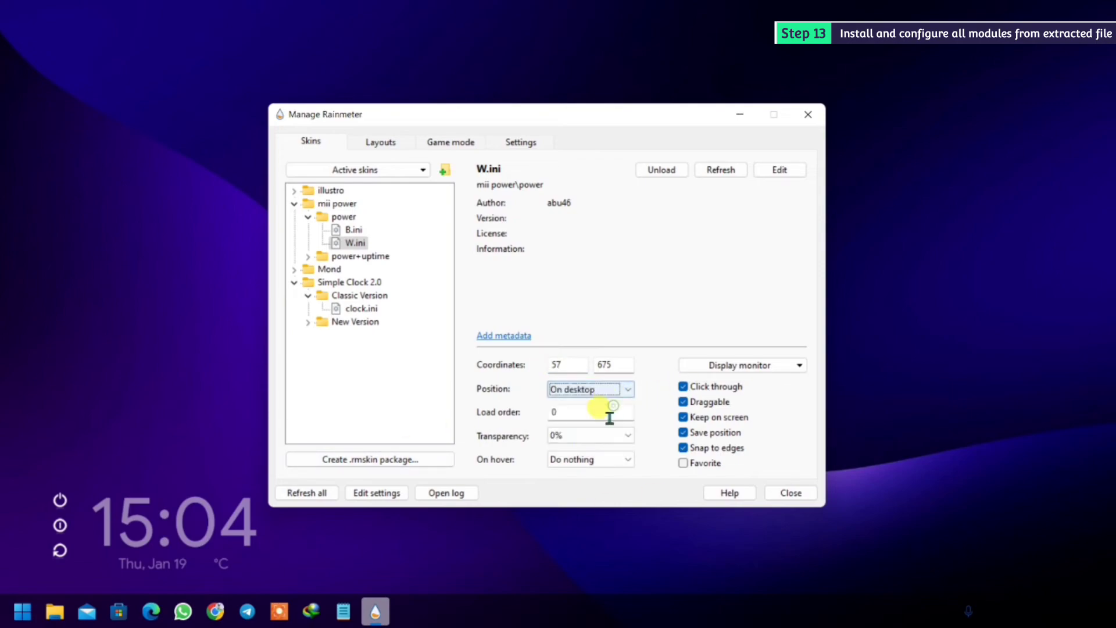
click(581, 436)
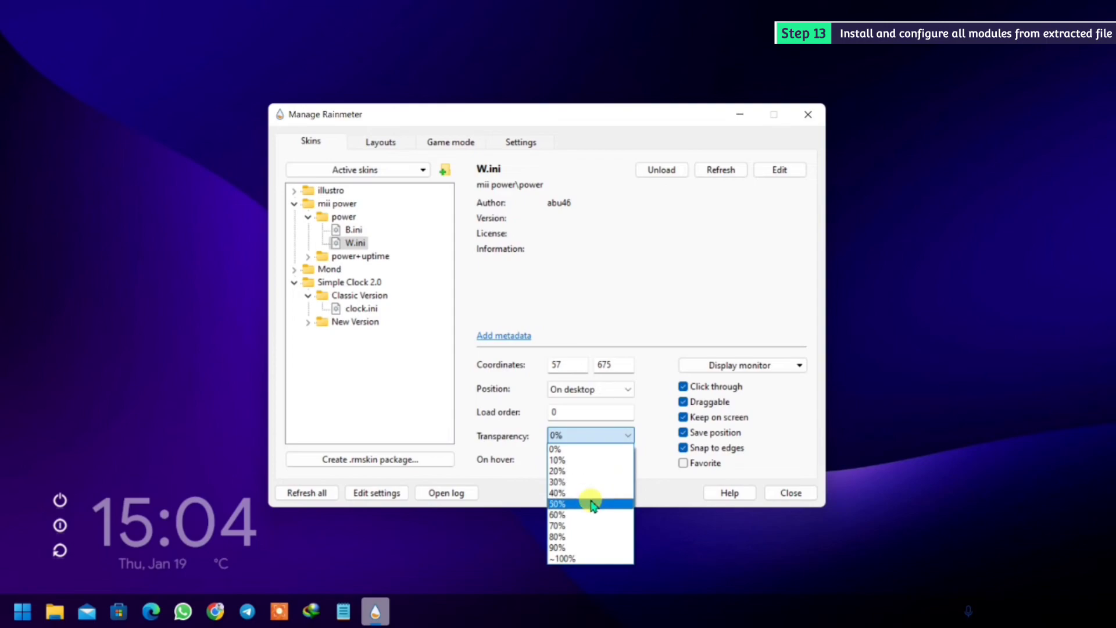
click(593, 503)
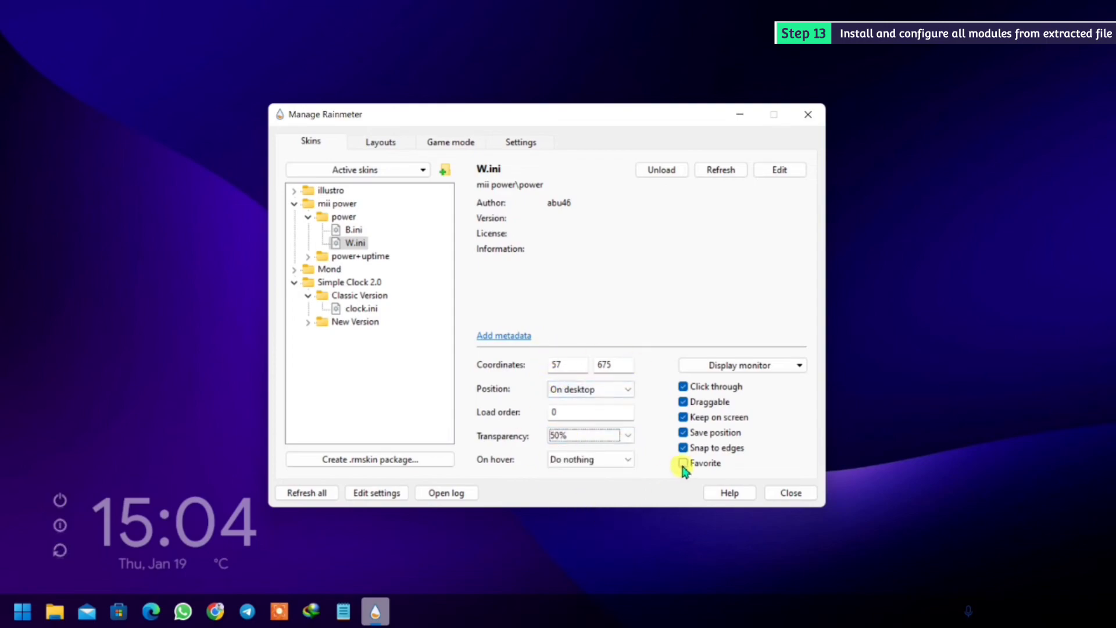
click(334, 497)
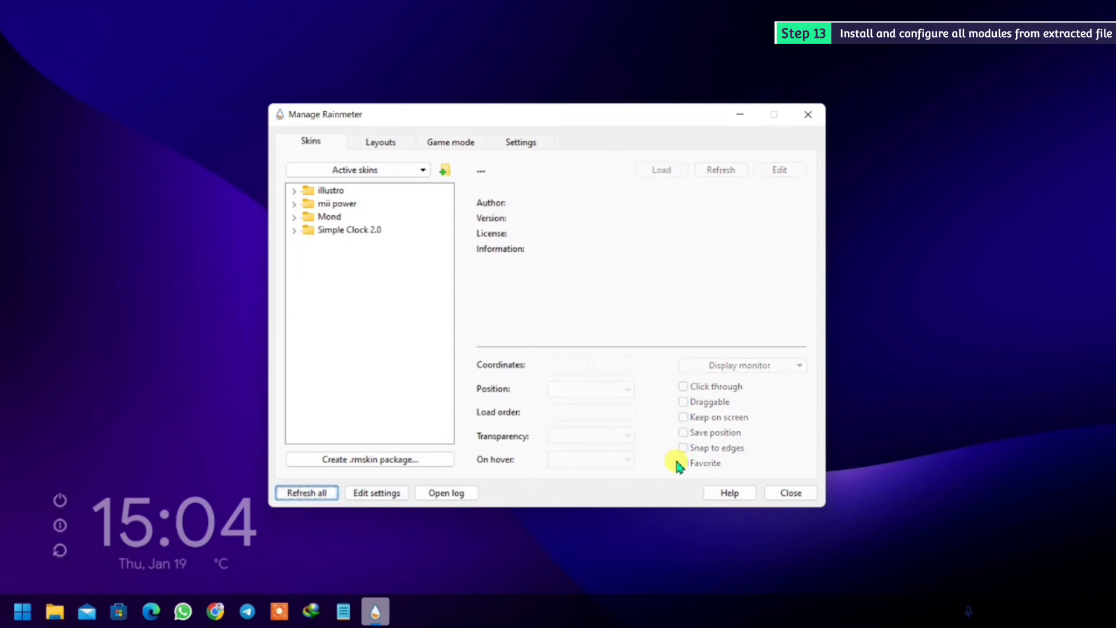
click(778, 493)
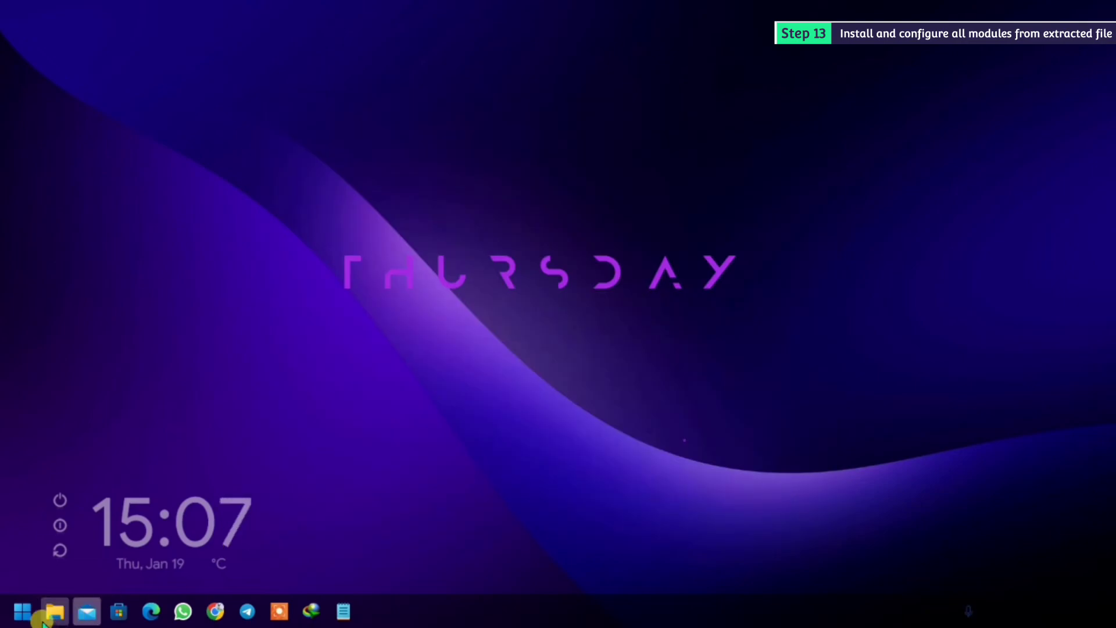
- Install the fountain_of_colors skin package from the Clean Desktop folder and close the folder window
click(47, 616)
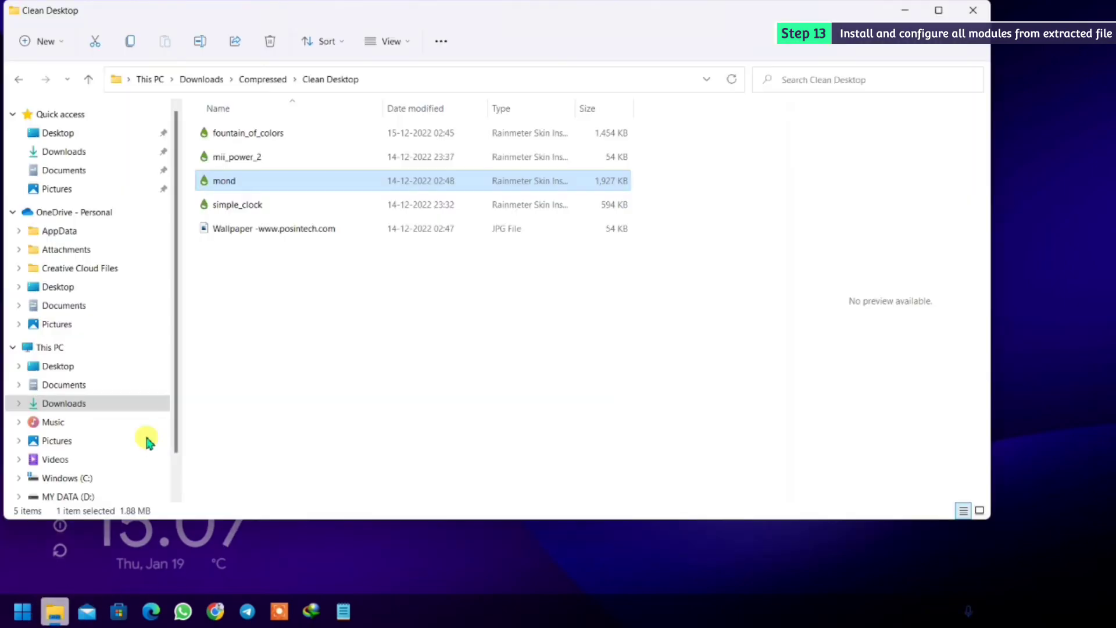
click(268, 136)
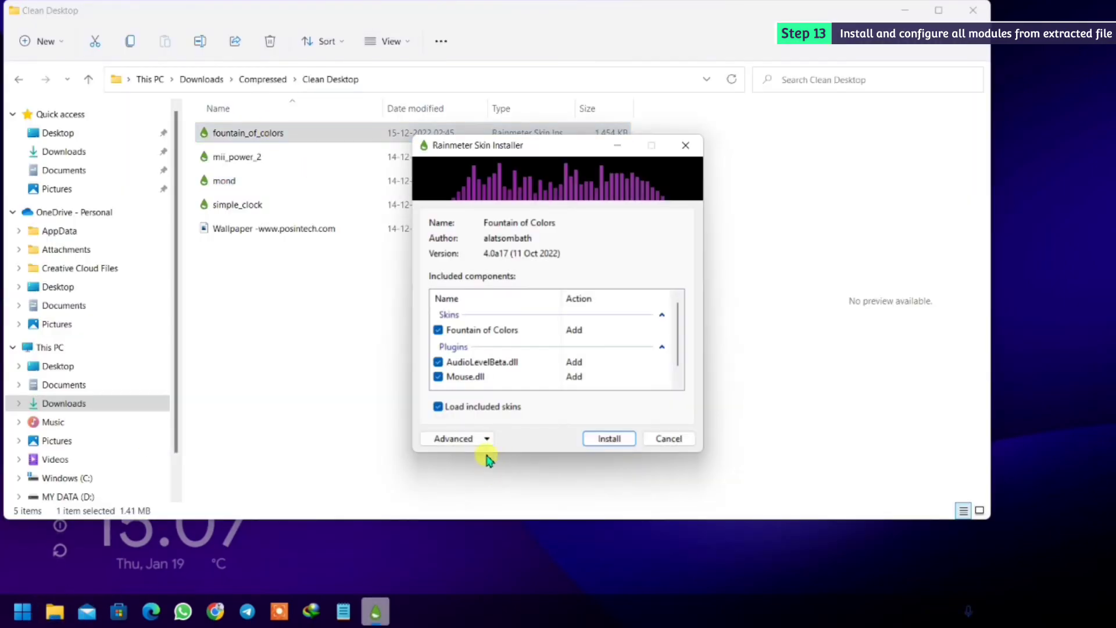
click(605, 439)
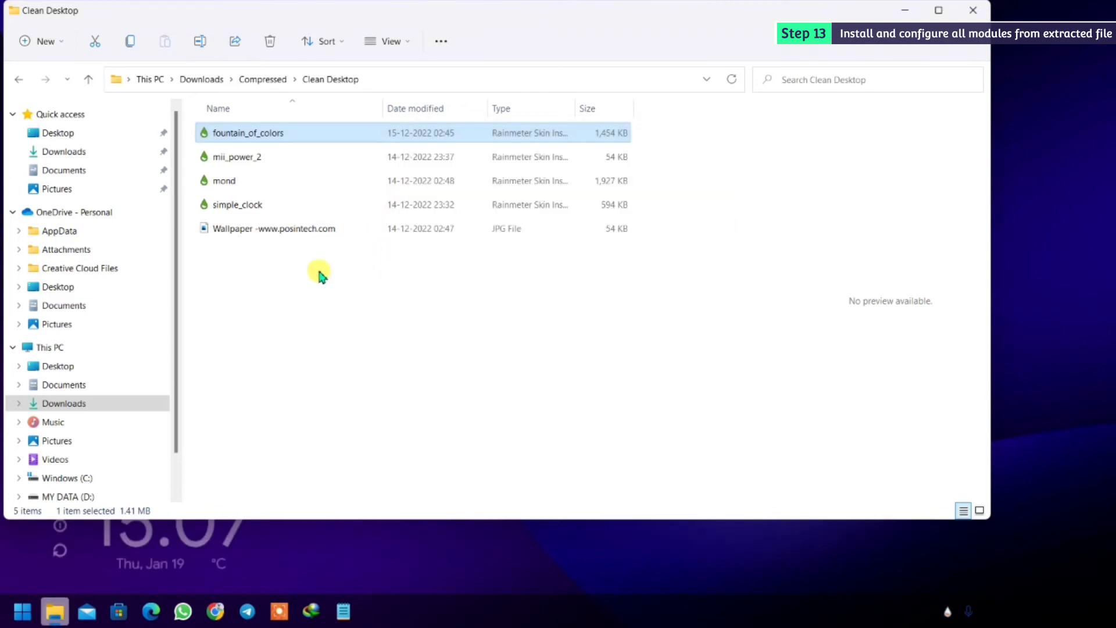
click(960, 10)
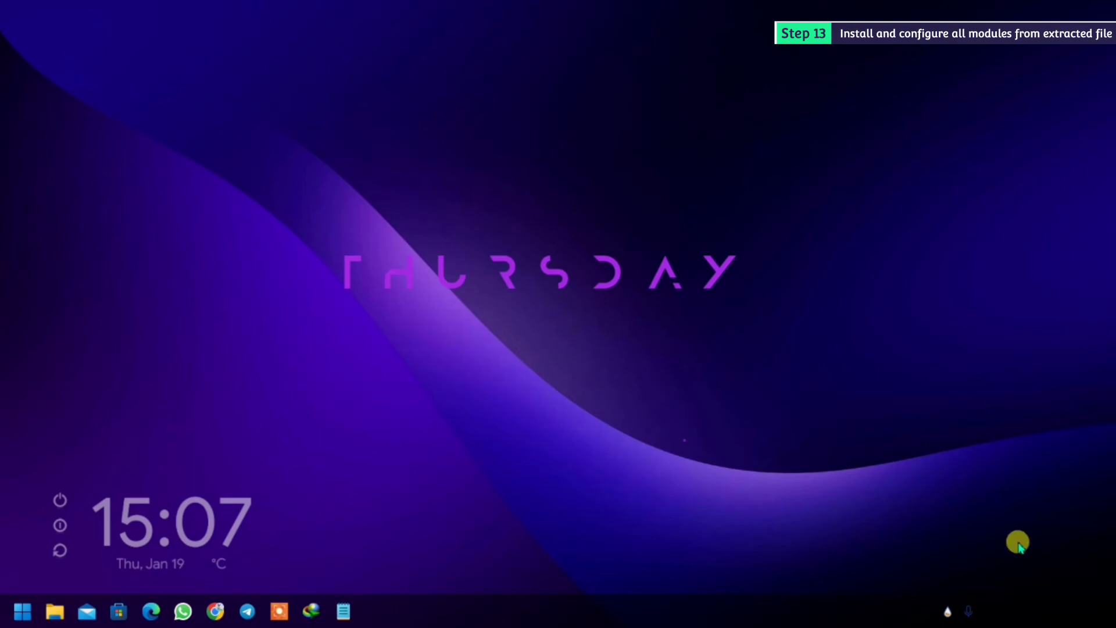
- Reopen the Rainmeter manager and load Fountain of Colors.ini from the Fountain of Colors skin folder
click(946, 611)
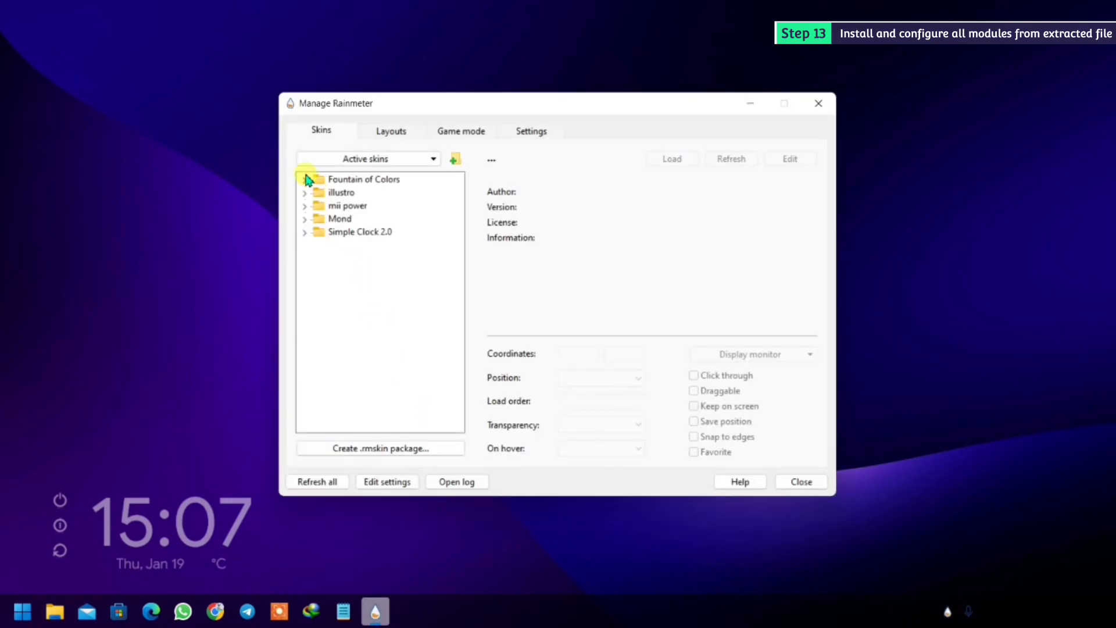
click(304, 180)
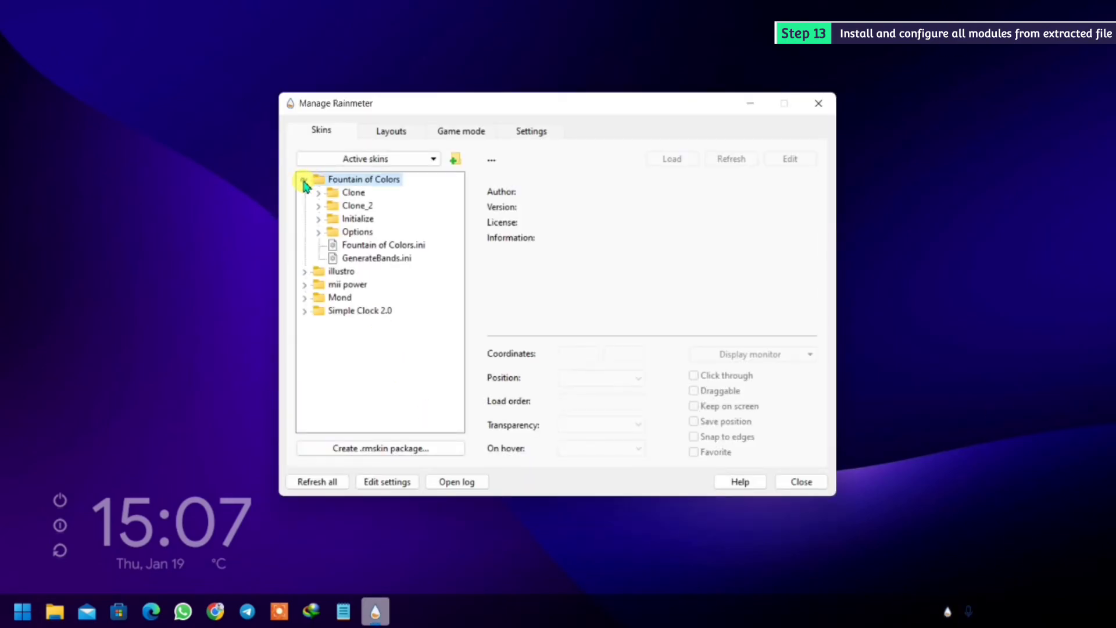
click(348, 247)
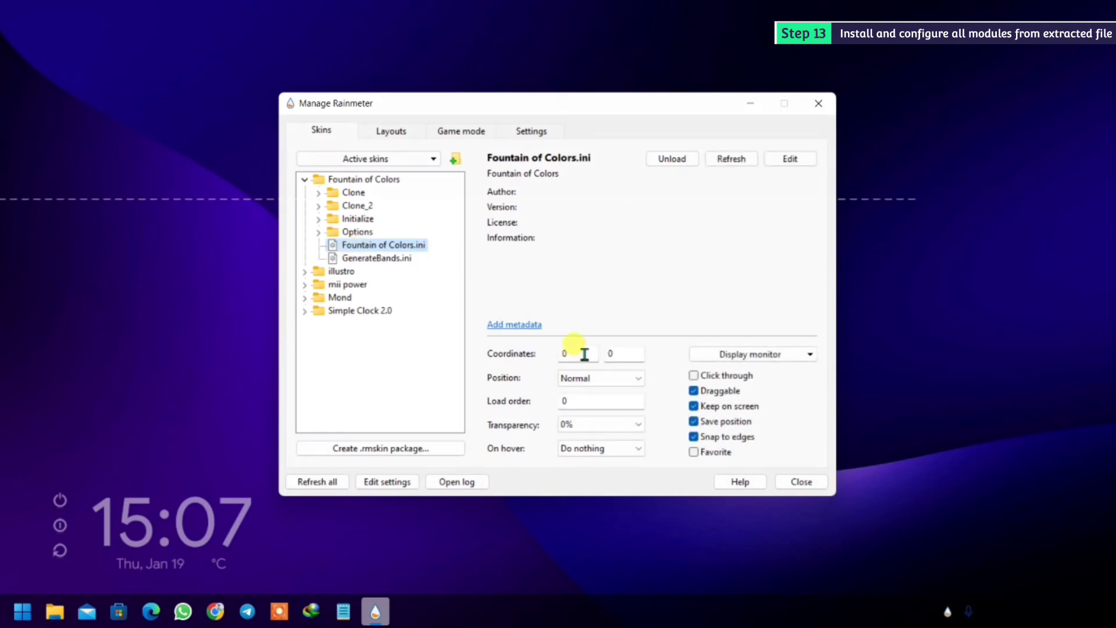
- Load general.ini from the Fountain of Colors Options folder and set the visualizer height to 345px and rotation angle to 90°
click(319, 232)
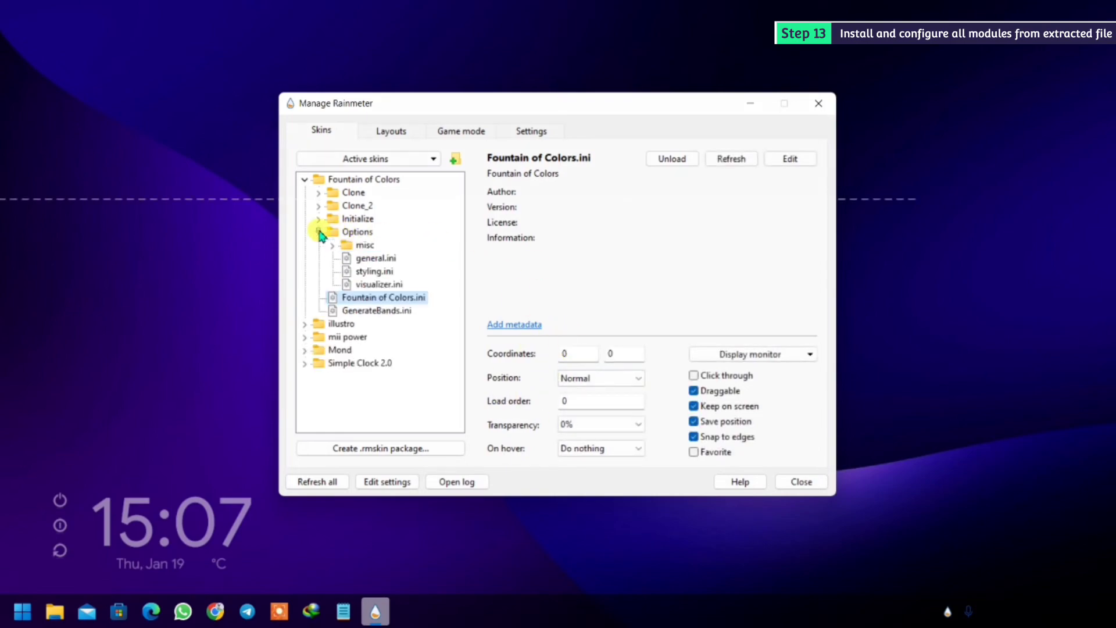
click(367, 262)
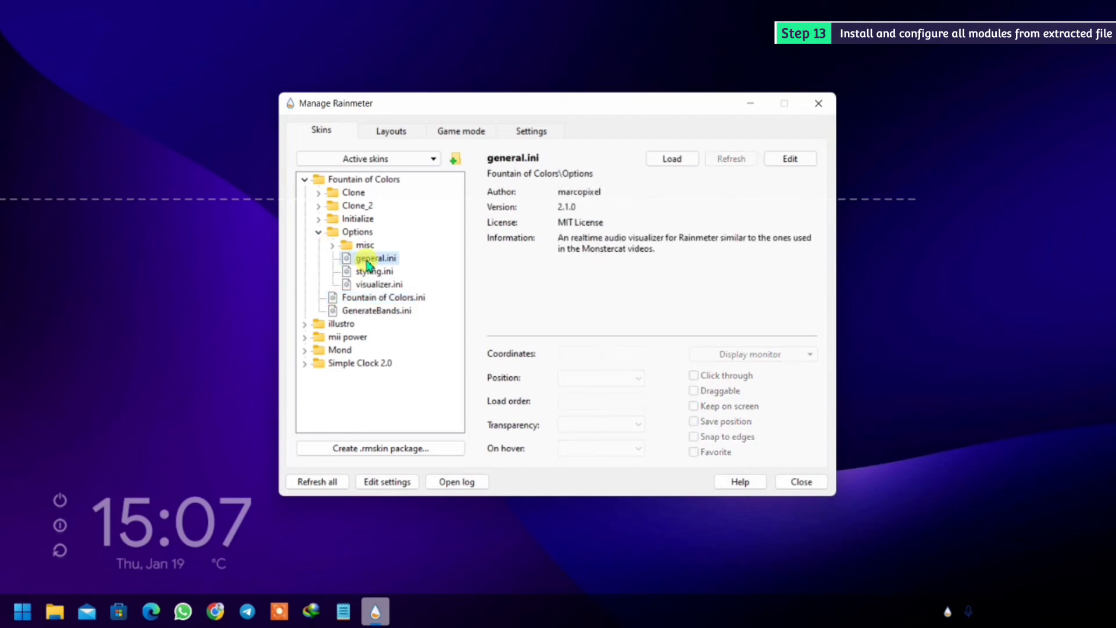
double_click(367, 263)
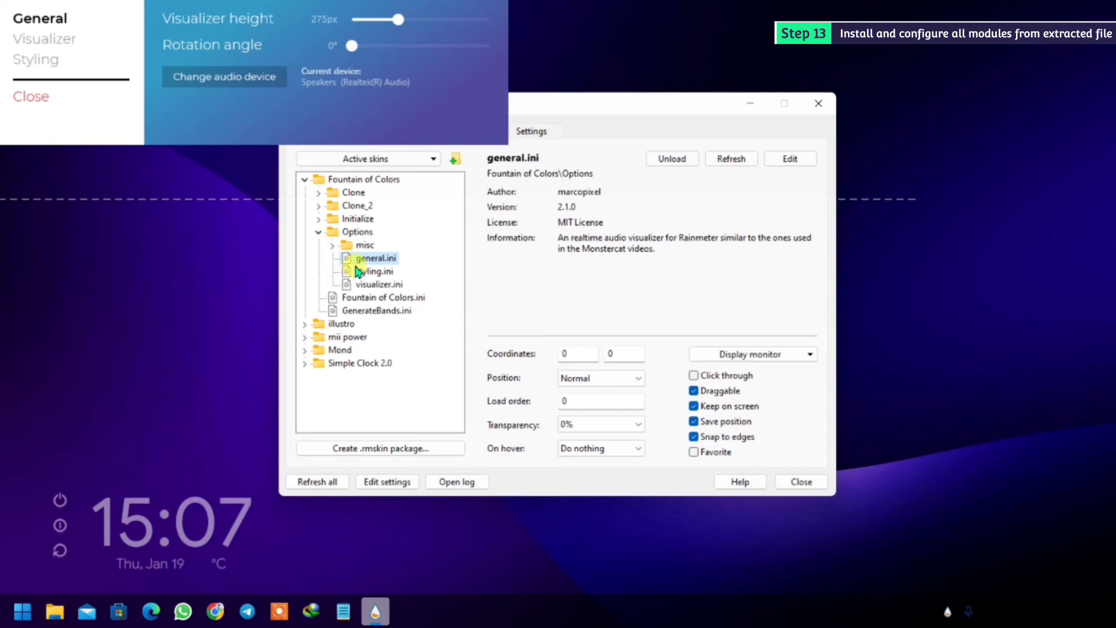
drag(400, 26, 377, 33)
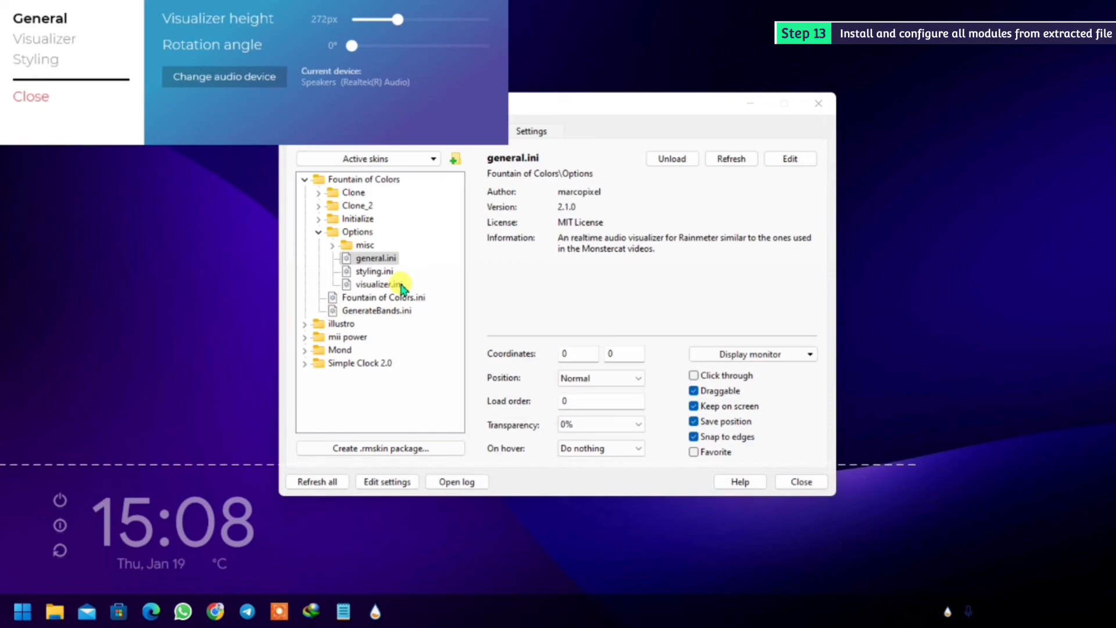
drag(352, 72, 388, 75)
drag(396, 22, 409, 43)
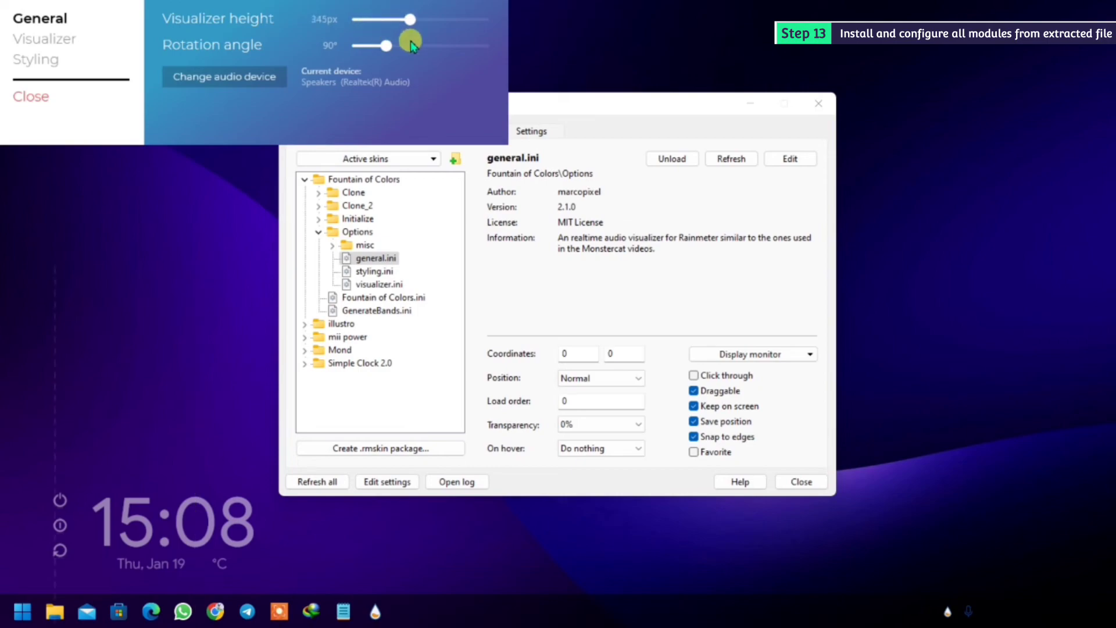
- In the Visualizer options, set bar width and bar gap to 4px, bar count to 25 and sensitivity to 25db
click(44, 39)
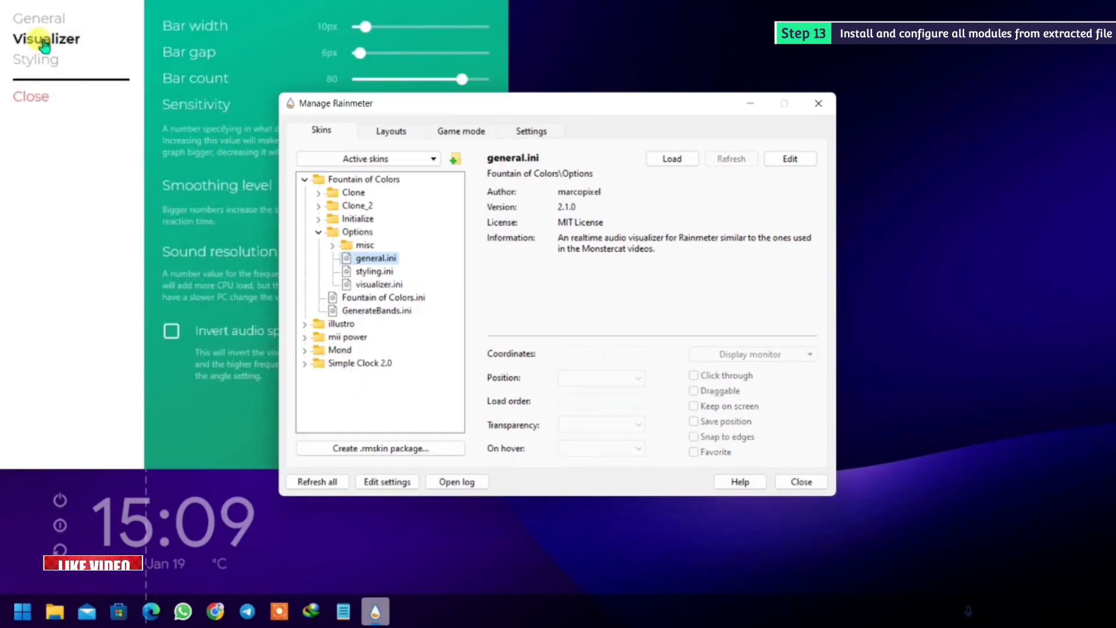
click(302, 45)
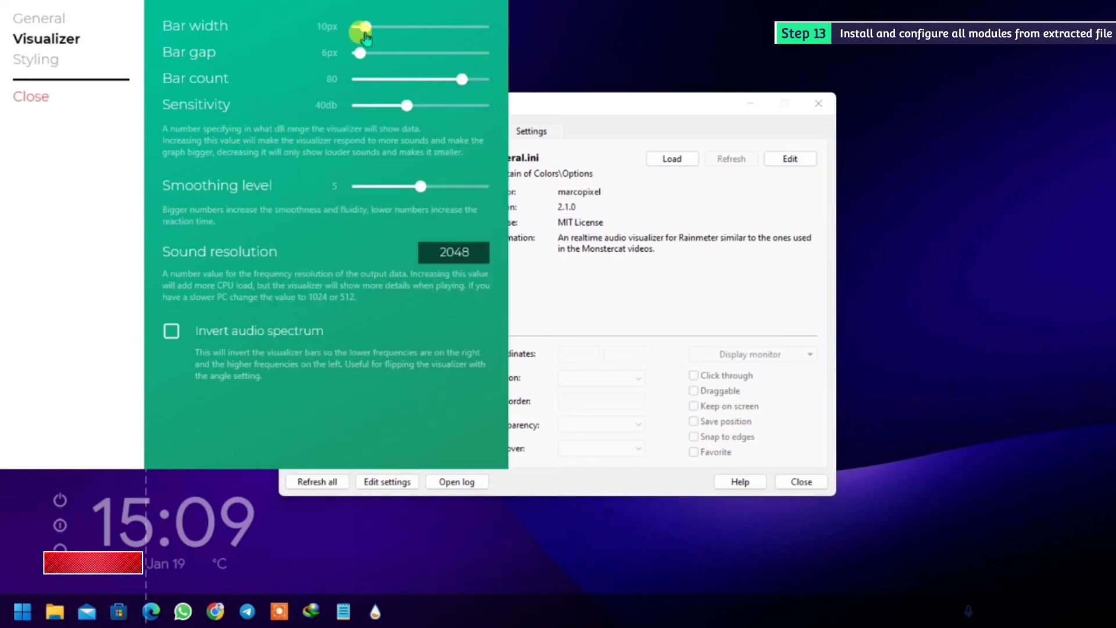
drag(363, 27, 351, 60)
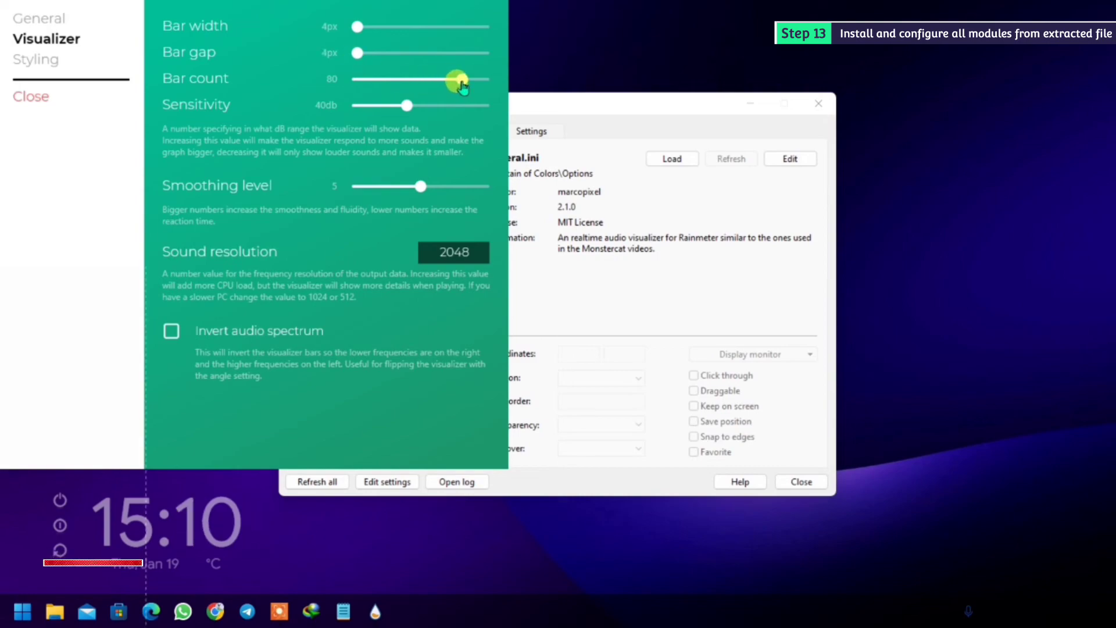
drag(457, 78, 384, 86)
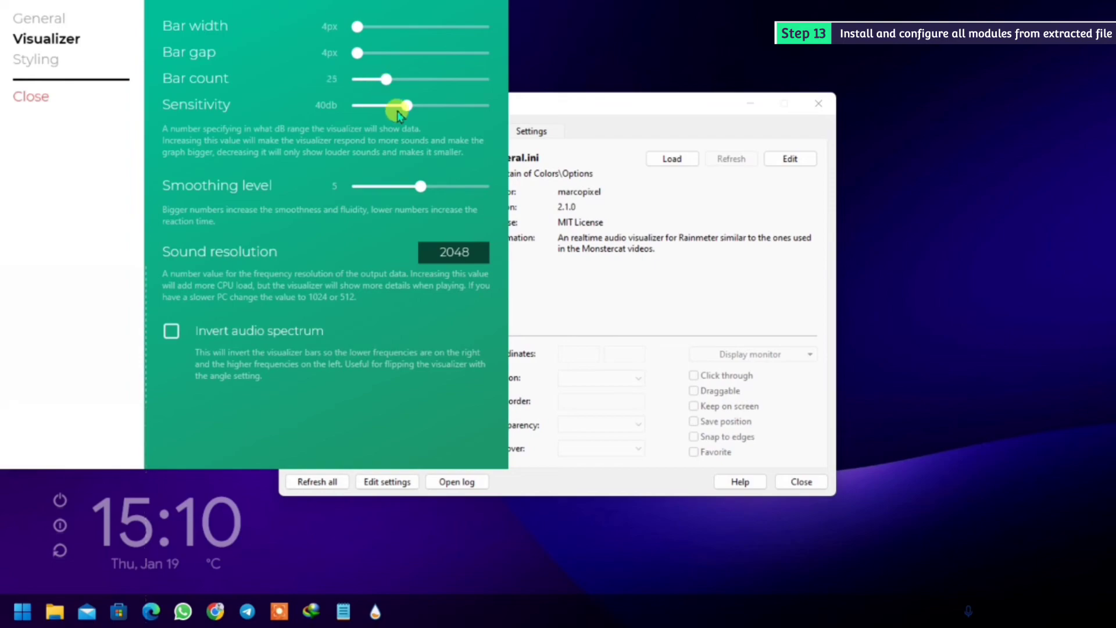
drag(405, 110, 378, 115)
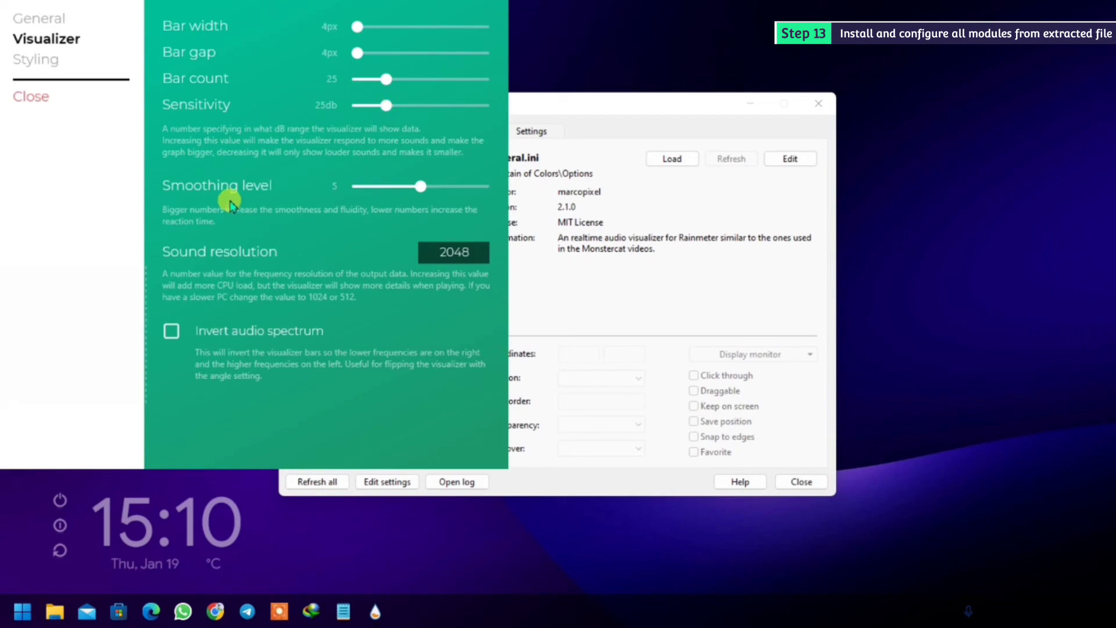
- In the Styling options, set a custom skin color of RGB 162, 110, 245 and apply it
click(35, 65)
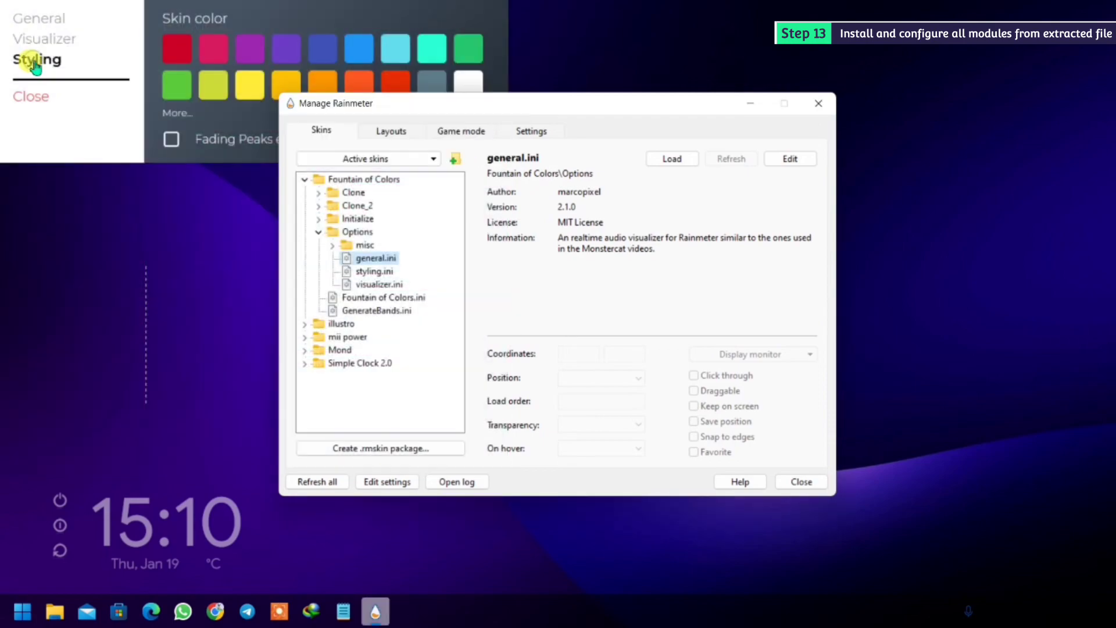
click(177, 113)
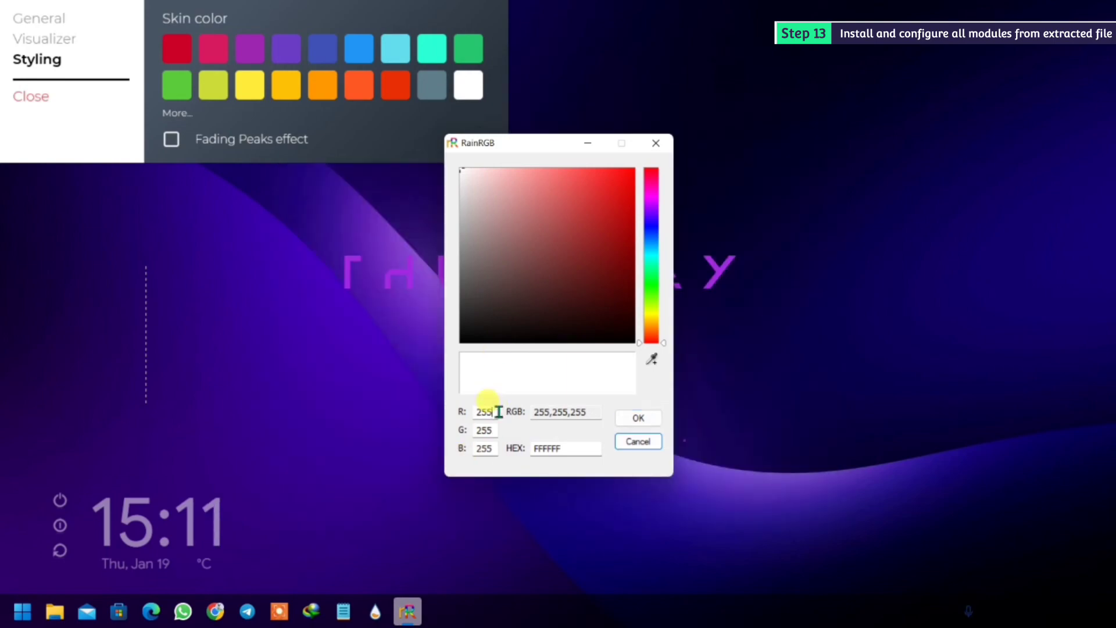
drag(498, 412, 446, 407)
text(162,)
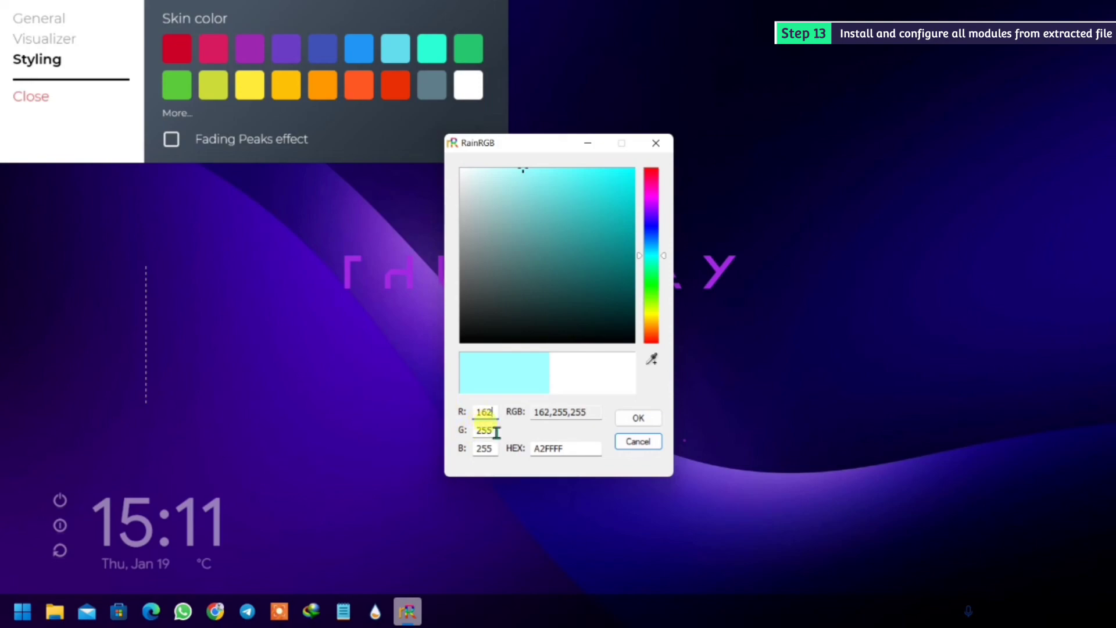
text(1)
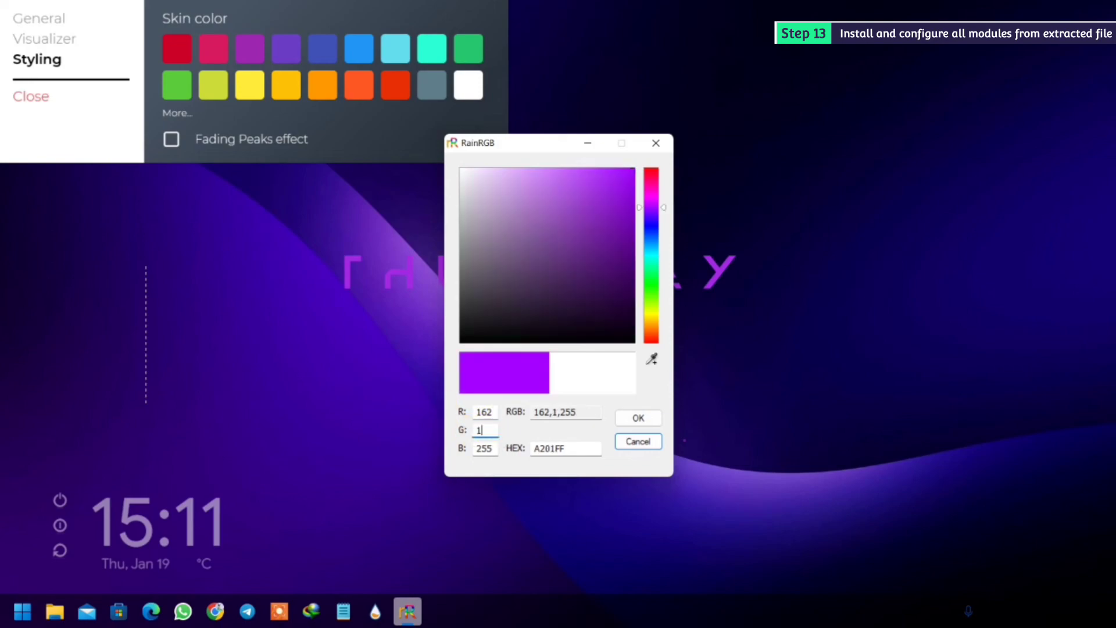
text(10,)
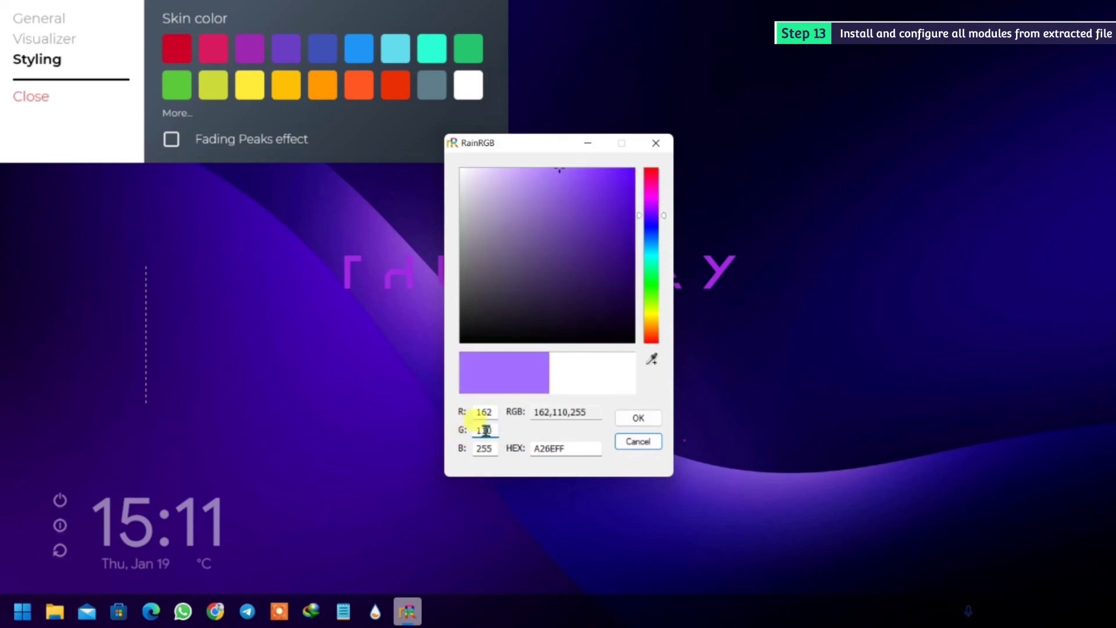
text(2)
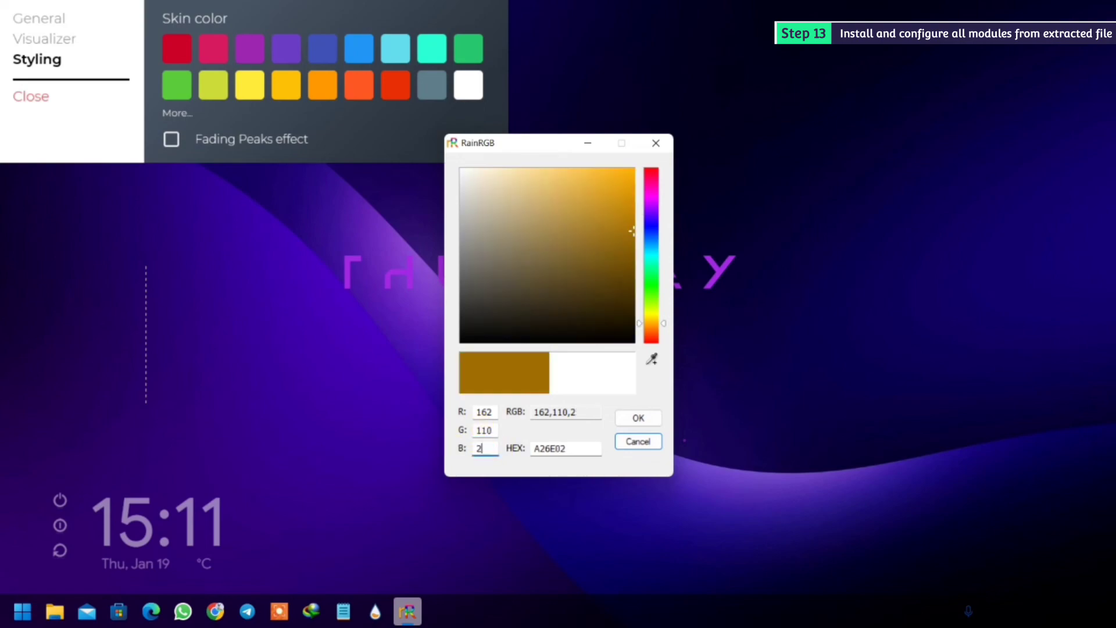
text(45)
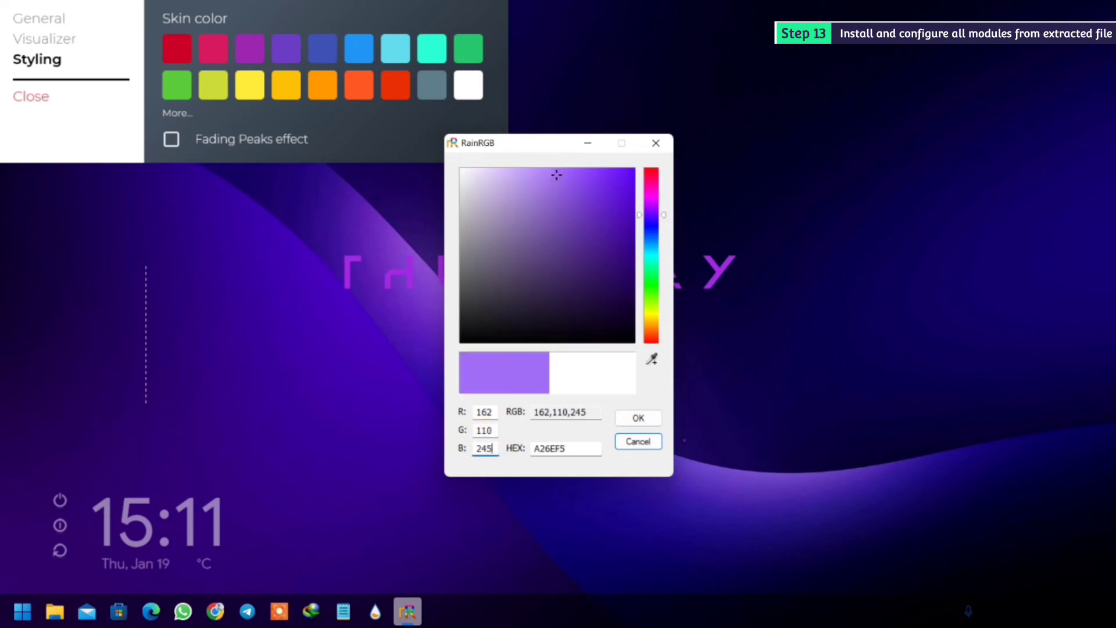
click(645, 420)
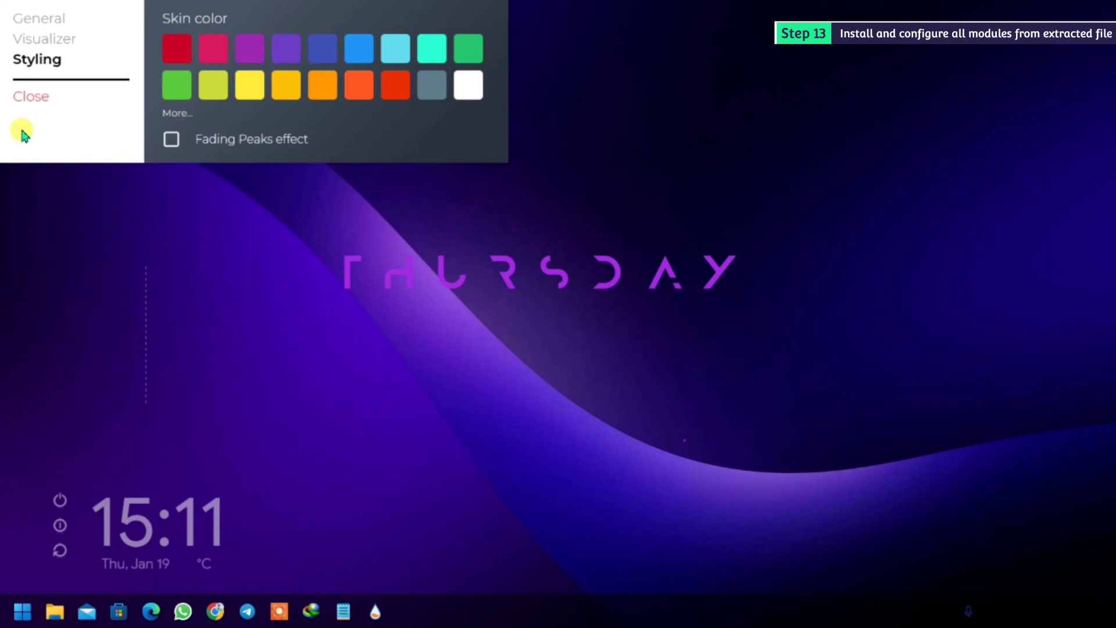
- Review the Visualizer and General options and close the Fountain of Colors options panel
click(47, 40)
click(51, 22)
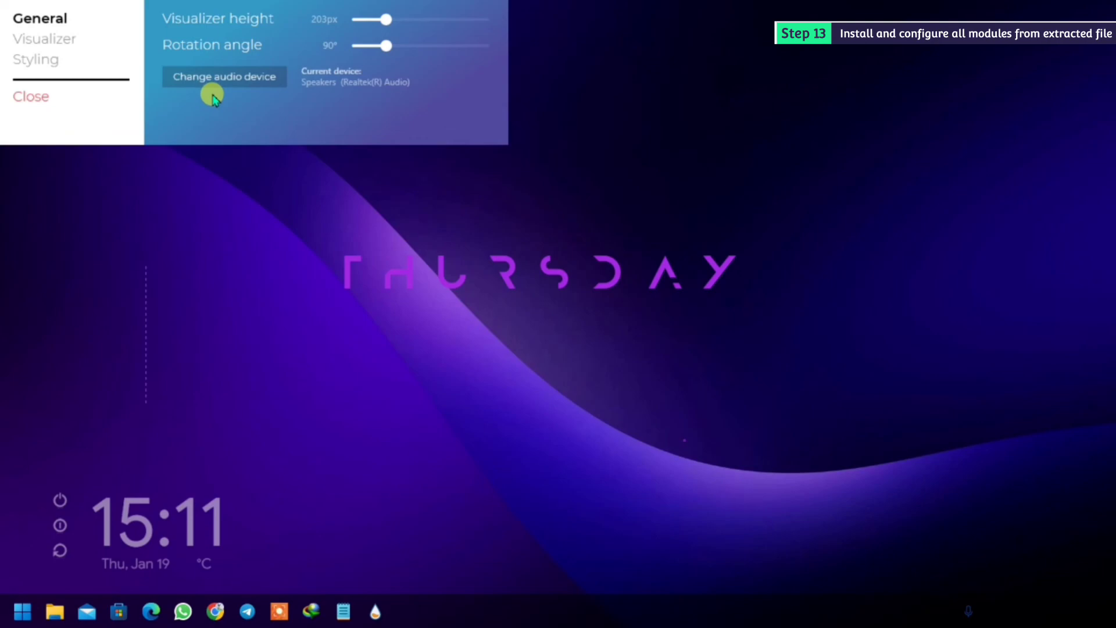
click(33, 98)
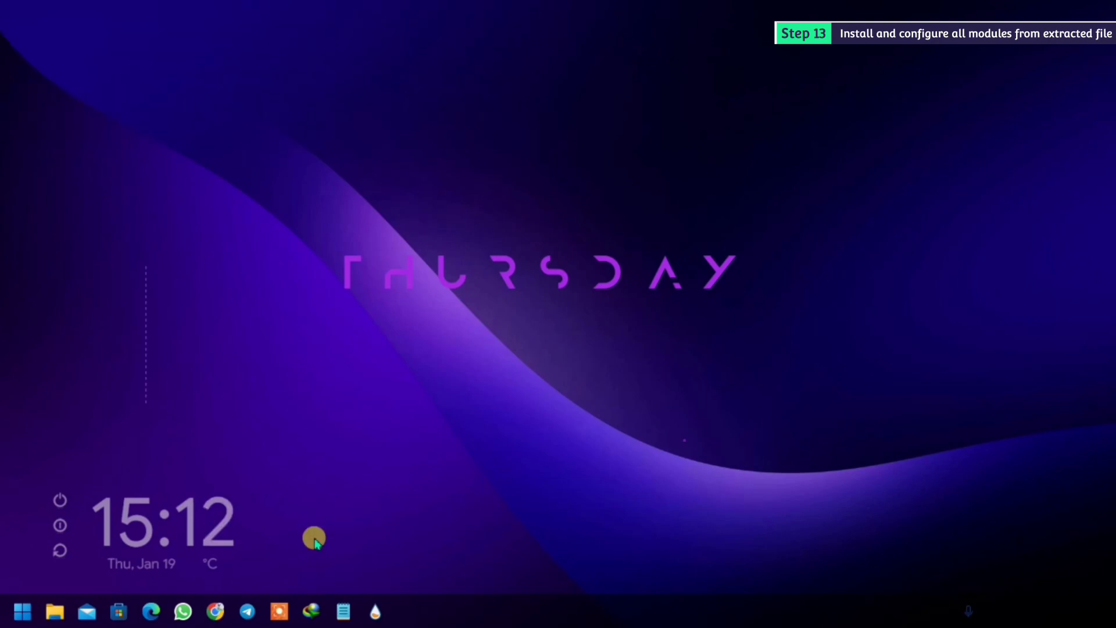
- Reopen the Rainmeter manager, select Fountain of Colors.ini and set its coordinates to 1147 and 0
click(375, 610)
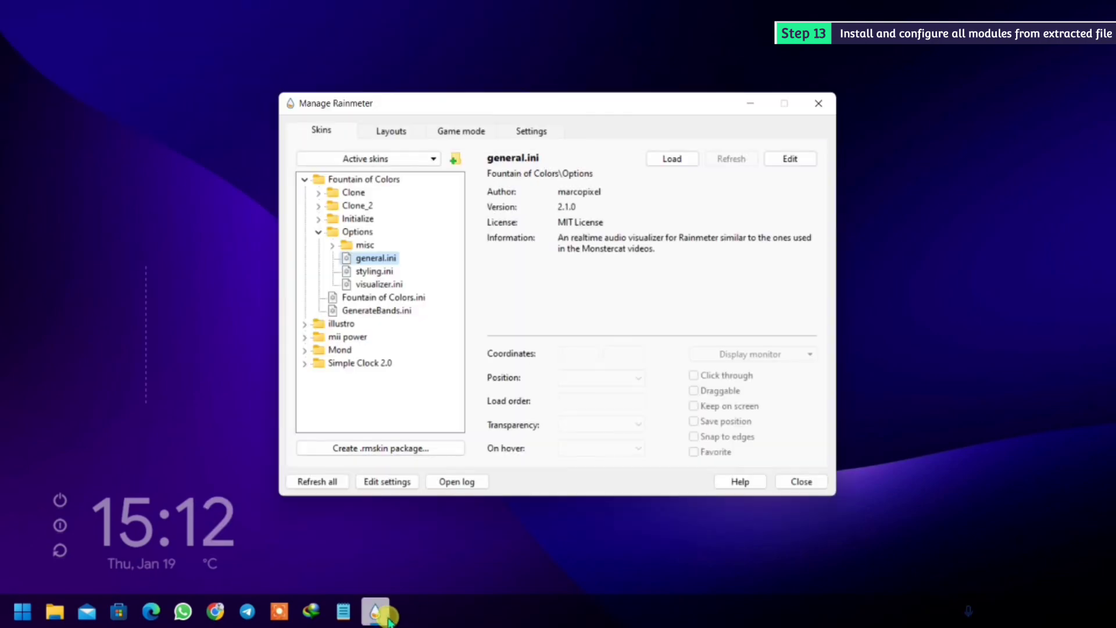
click(348, 297)
double_click(351, 299)
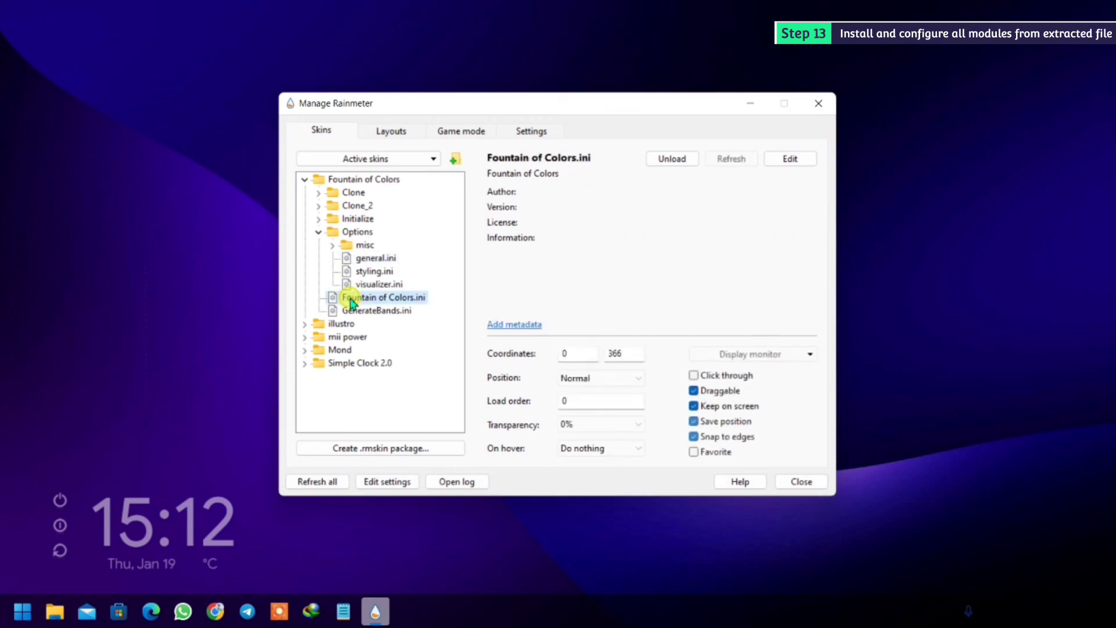
drag(581, 353, 534, 351)
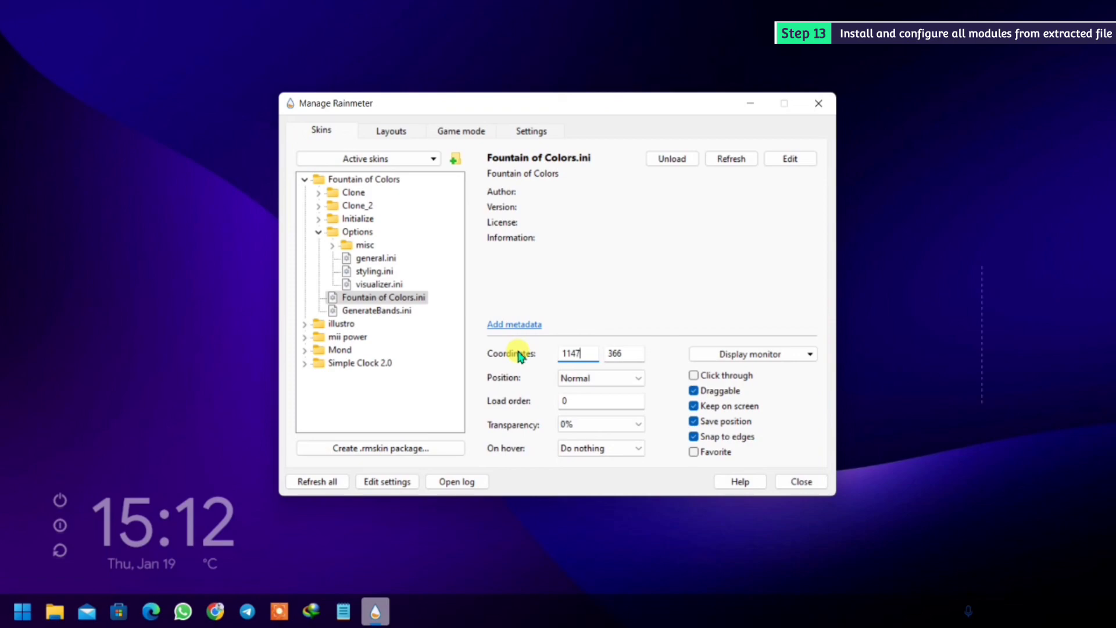
drag(628, 353, 612, 354)
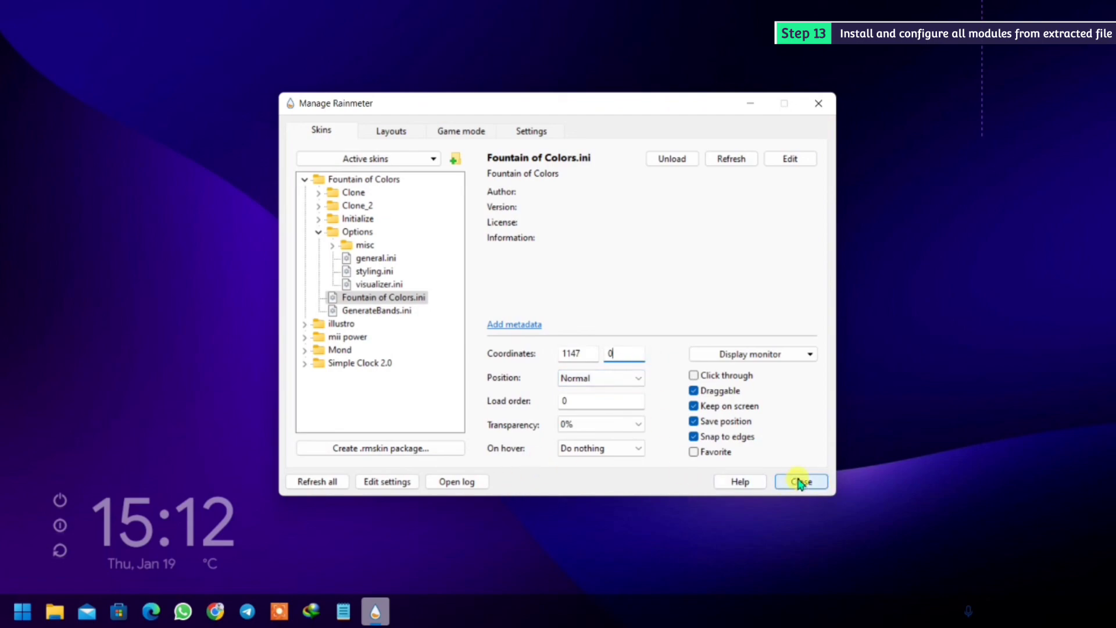
- Set Fountain of Colors.ini to On desktop with Click through enabled and 50% transparency, and refresh all skins
click(625, 379)
click(616, 389)
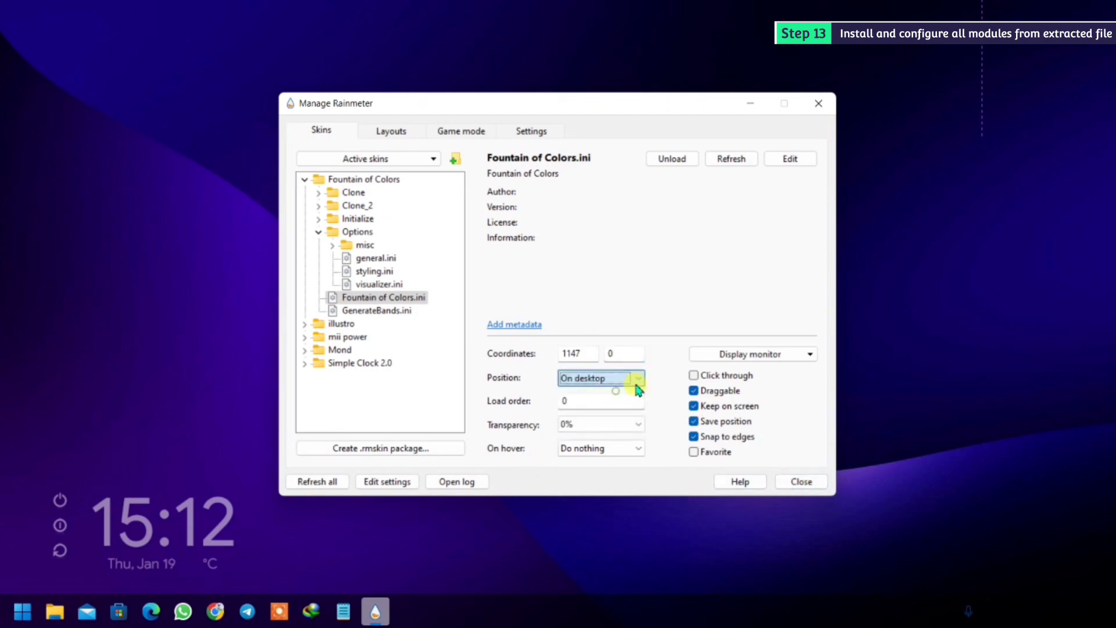
click(710, 379)
click(605, 426)
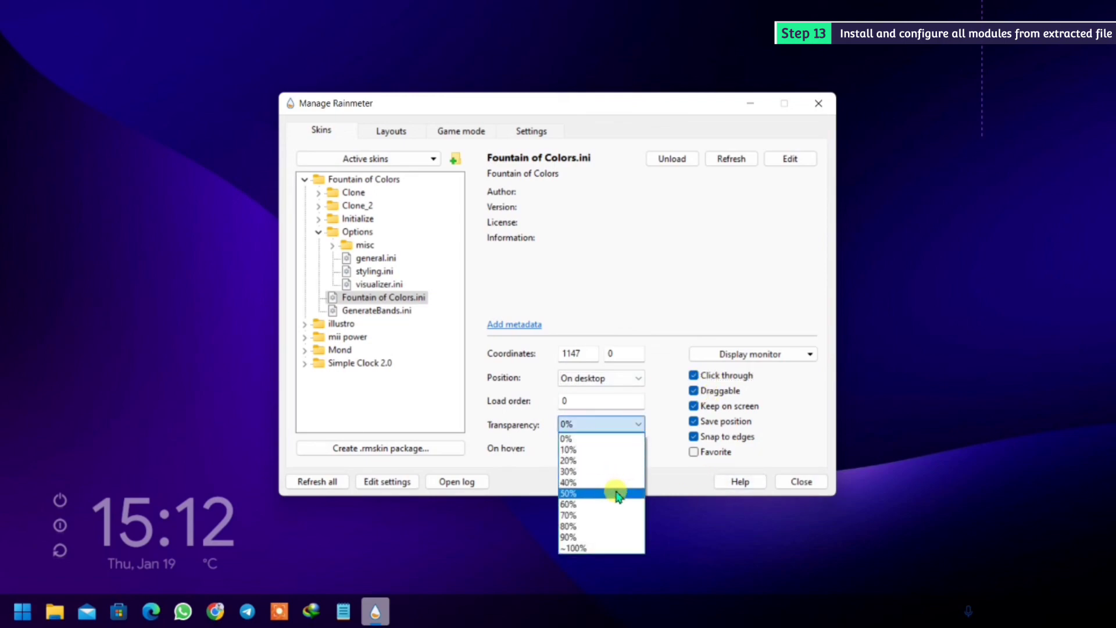
click(615, 495)
click(636, 425)
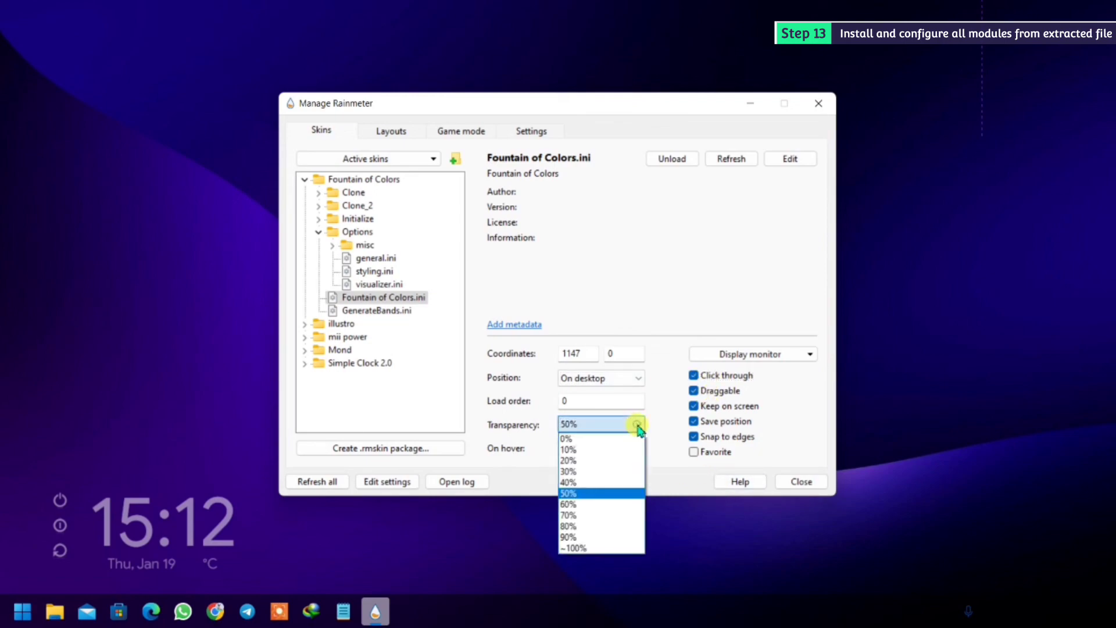
click(623, 494)
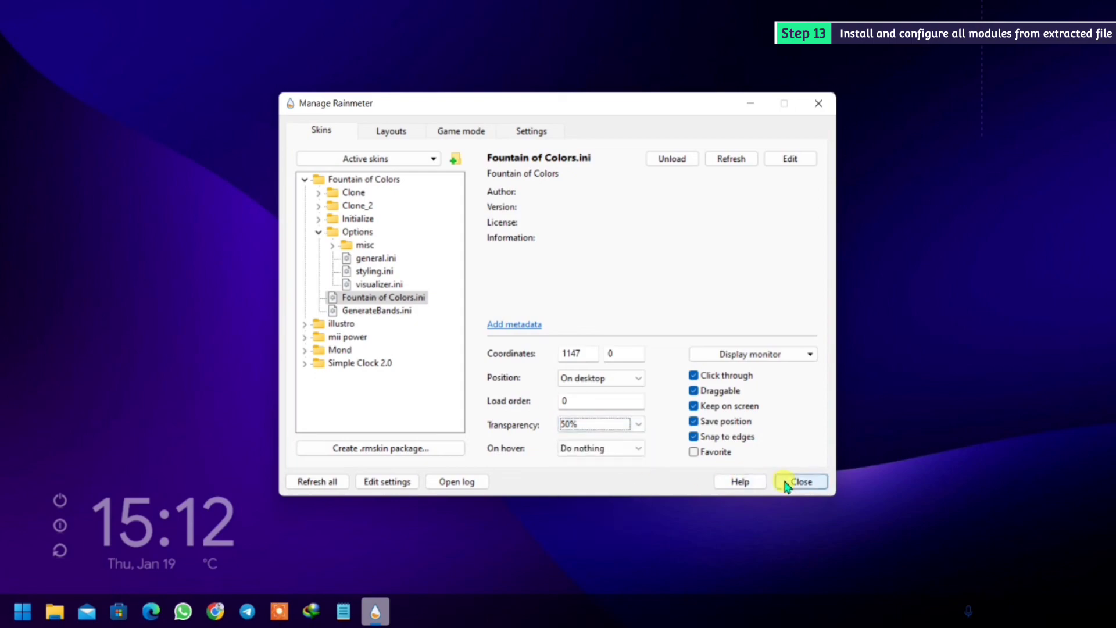
click(326, 481)
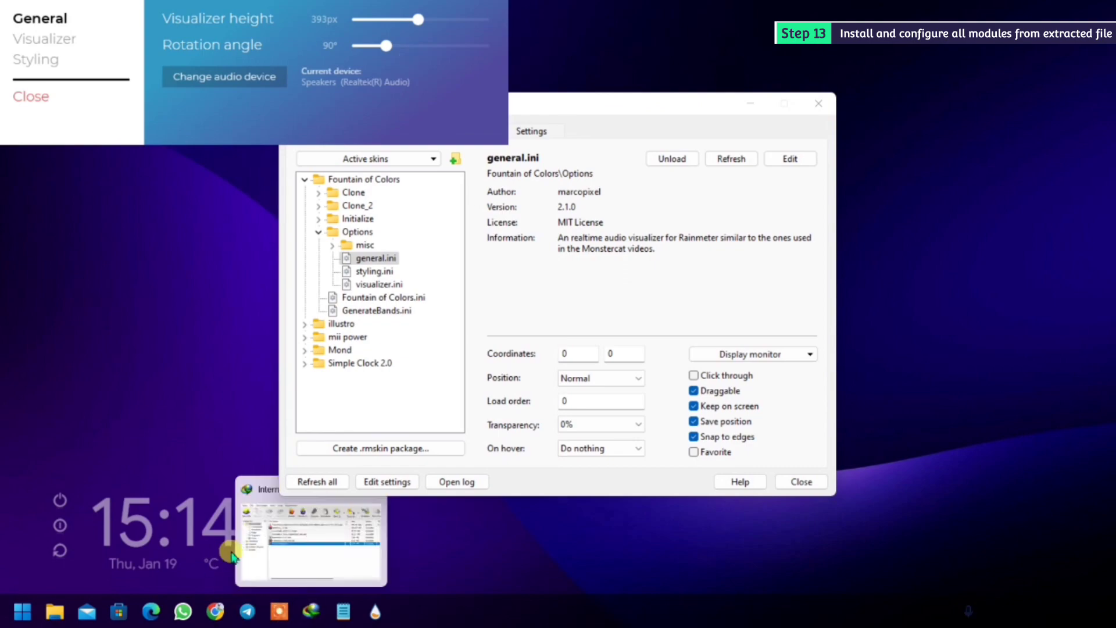
- Set the visualizer height to 389px in the General options and view the audio device choices without picking another
click(281, 613)
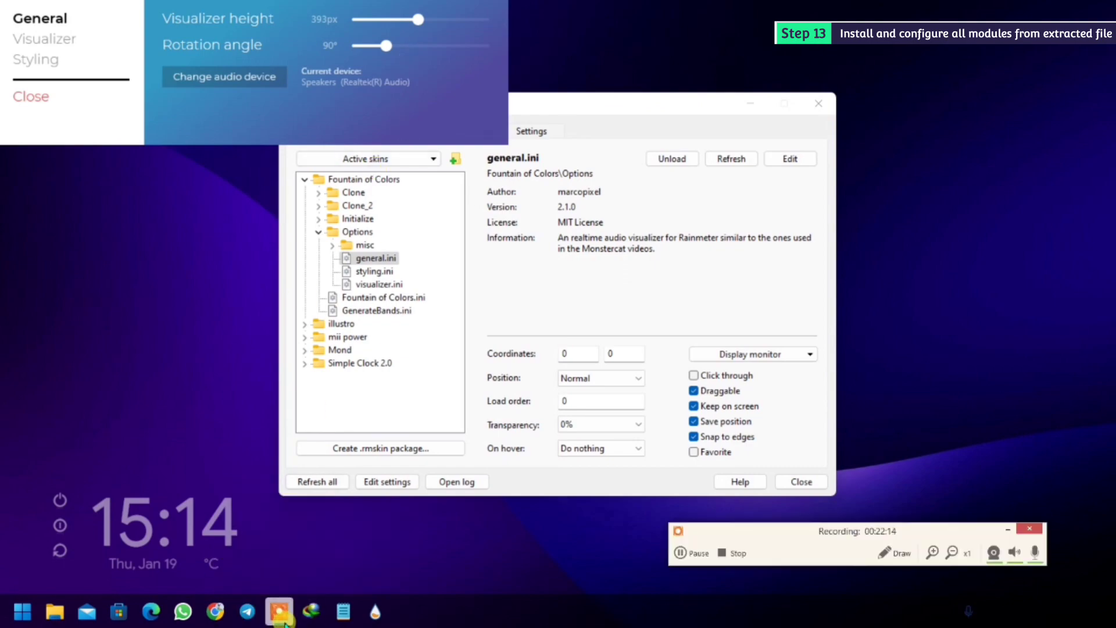
click(417, 21)
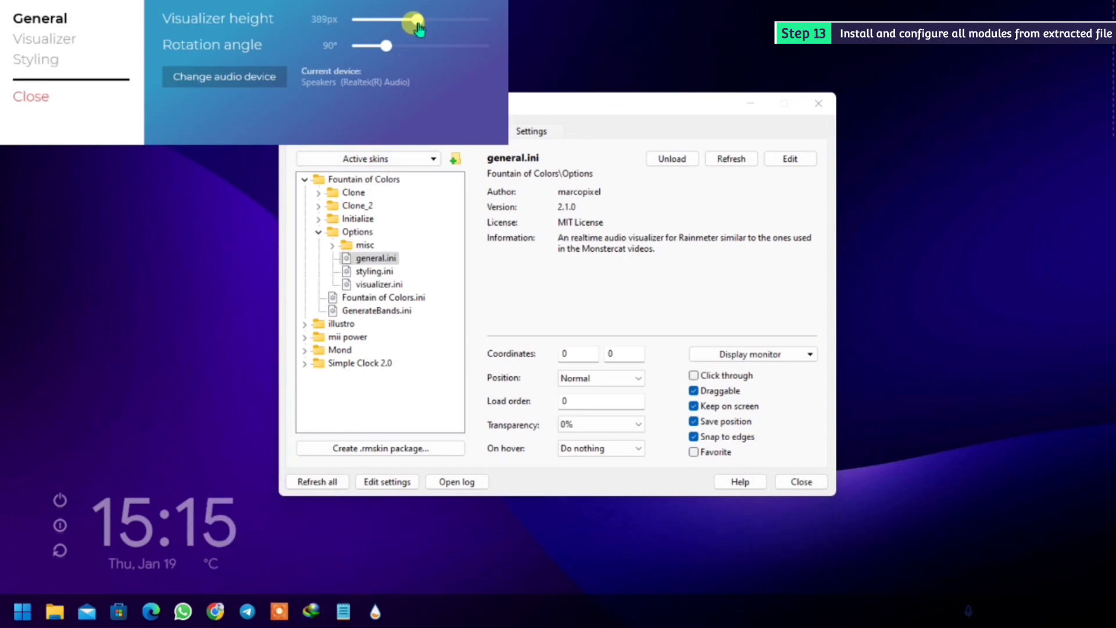
click(230, 77)
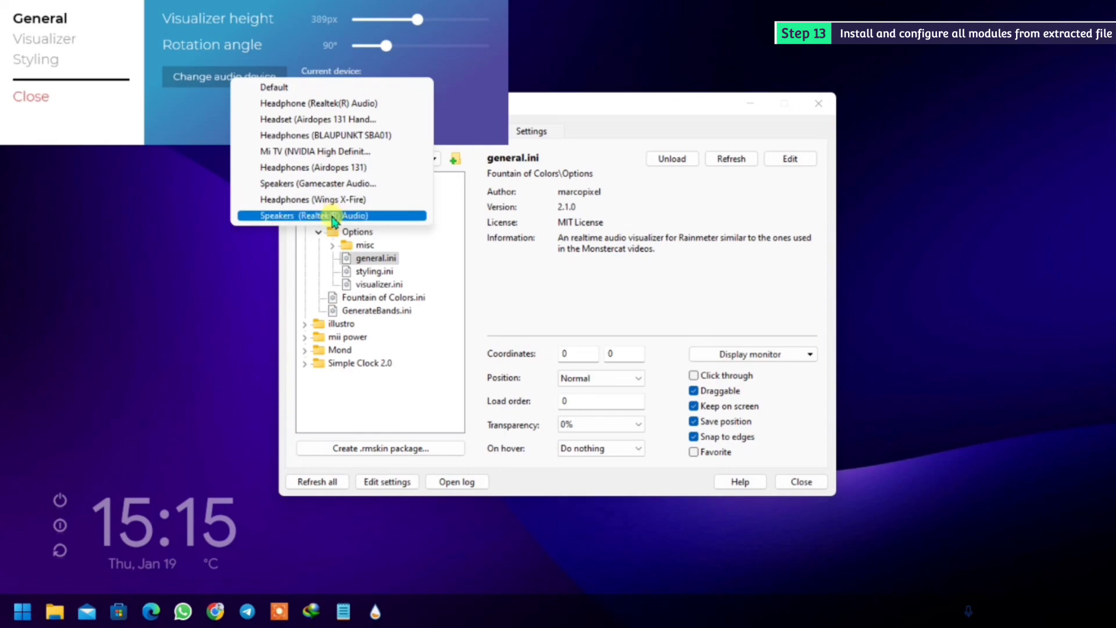
click(178, 112)
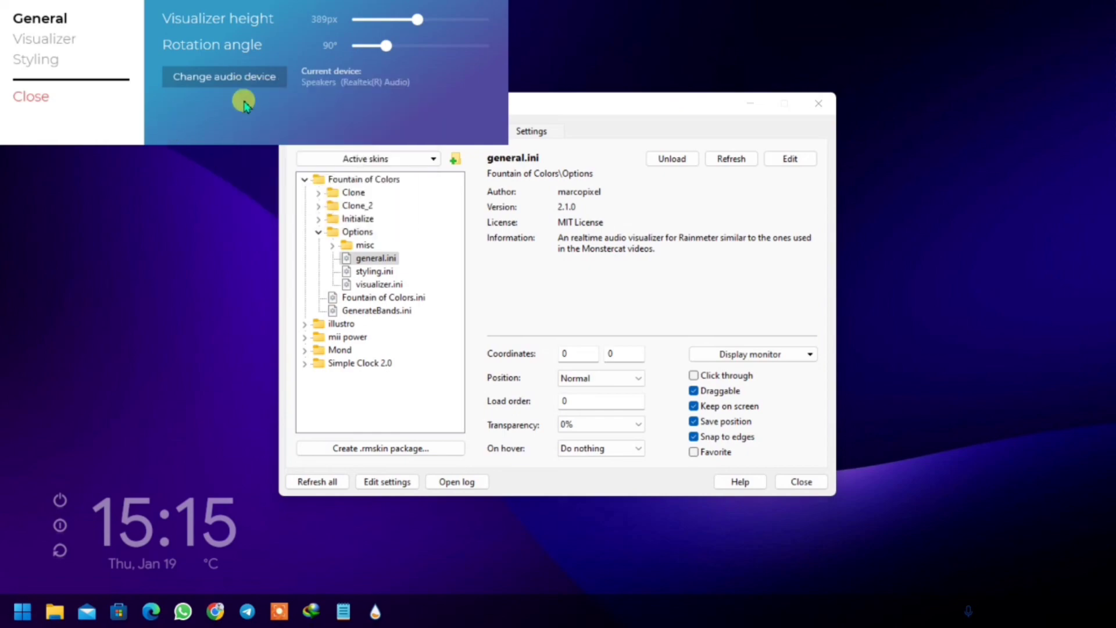
- Close the Fountain of Colors options panel and the Rainmeter manager
click(48, 101)
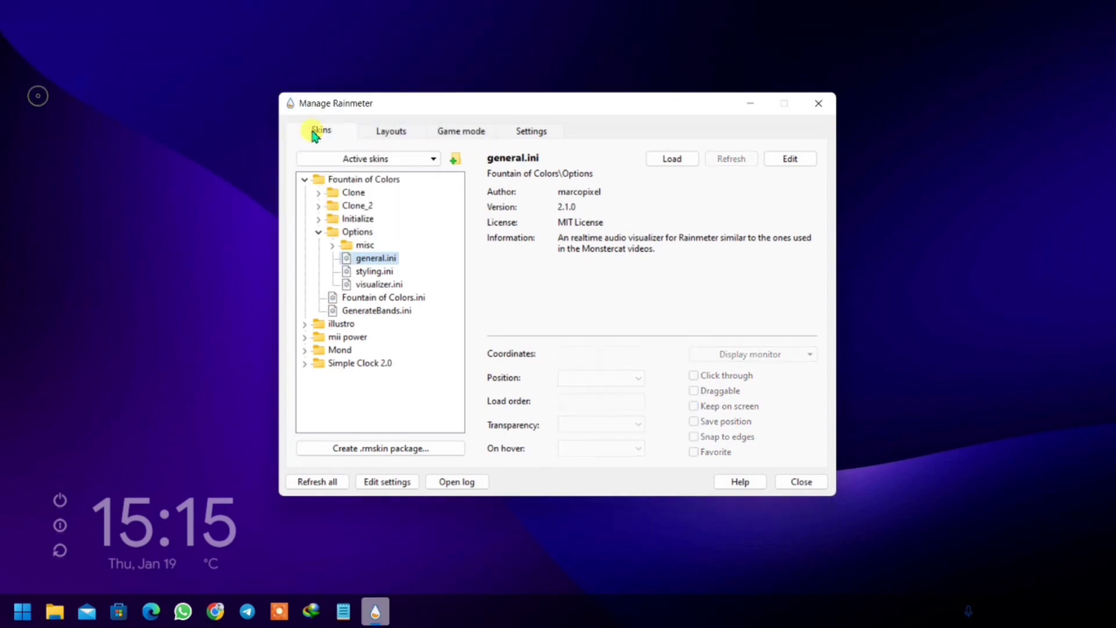
click(820, 102)
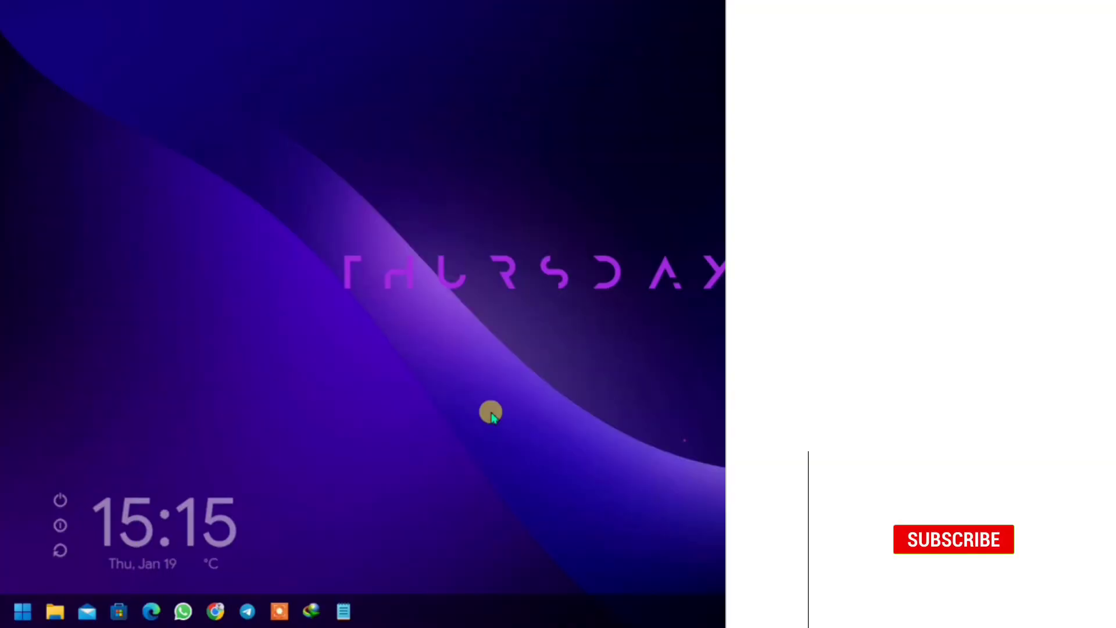